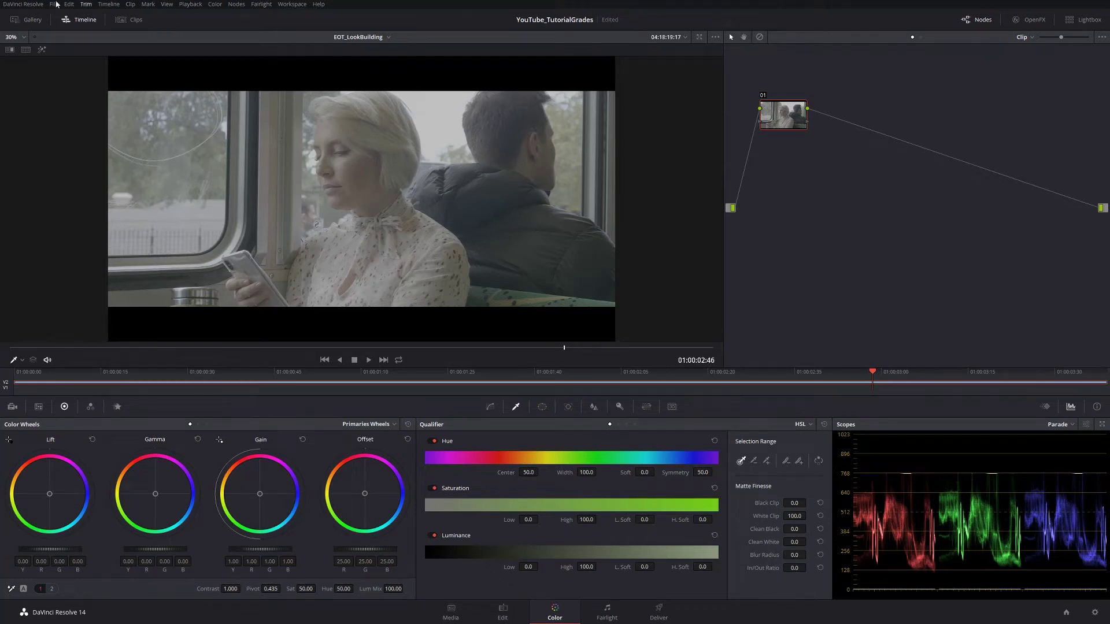
Open the Gallery and wipe the wooden-bridge reference still into the viewer beside the tram clip.
left_click(26, 20)
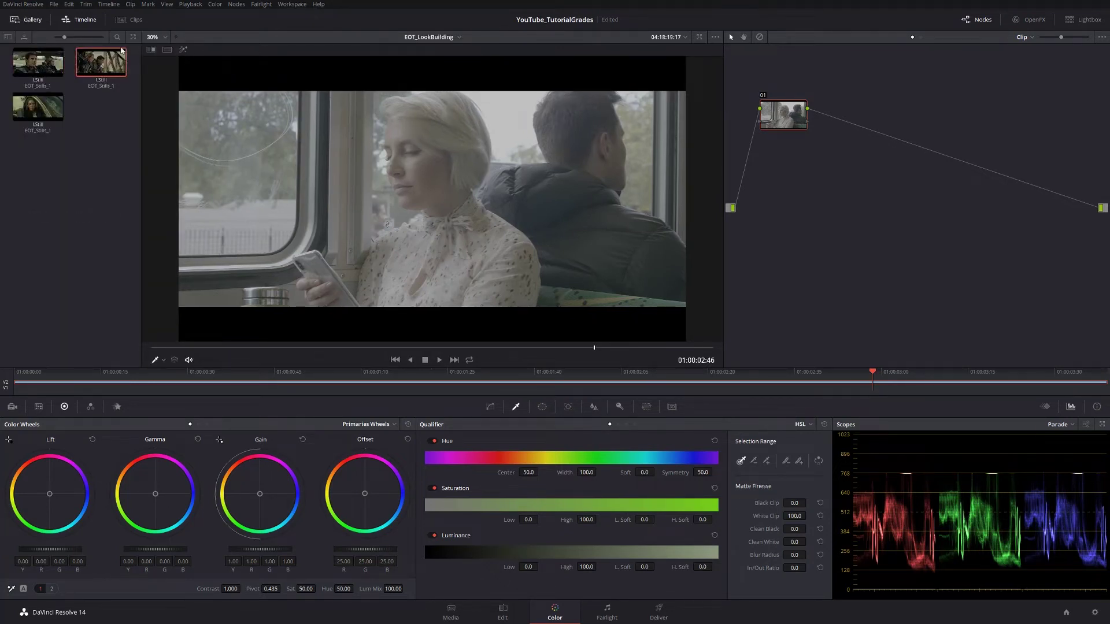
double_click(118, 54)
left_click(39, 23)
left_click_drag(393, 167, 108, 223)
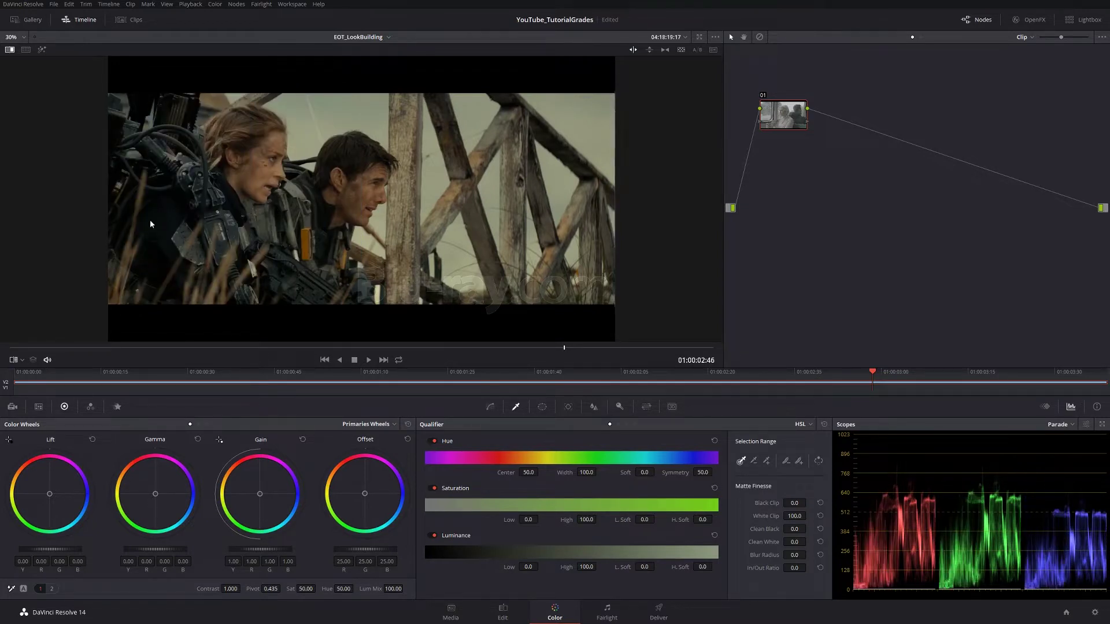
scroll(491, 147, "up", 2)
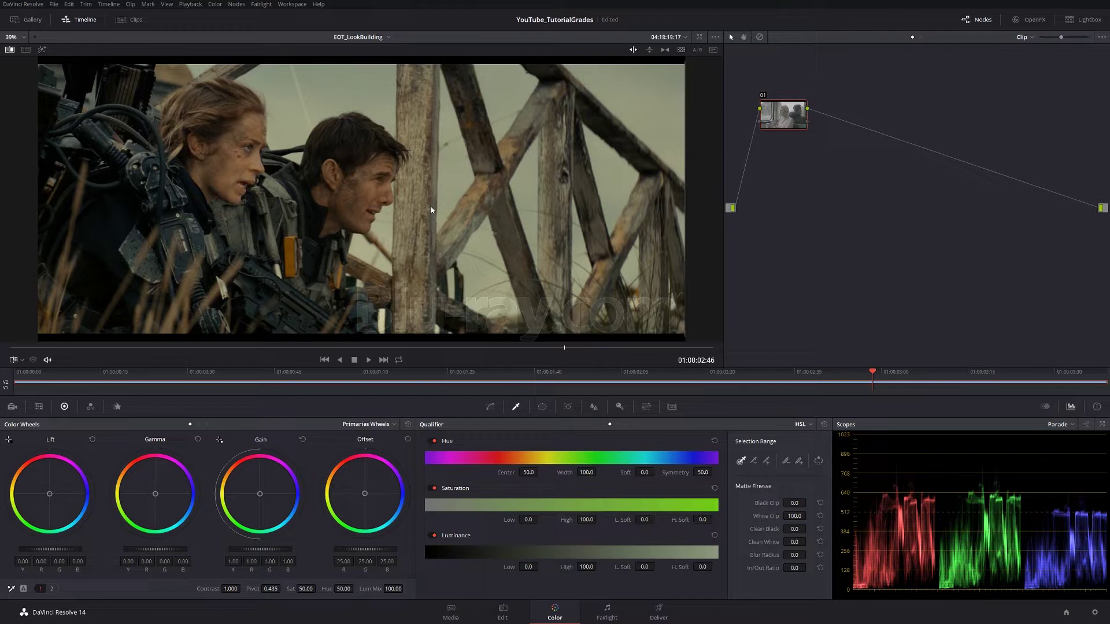
Browse the woman-in-the-car and man-driving stills, then return to the wooden-bridge still.
left_click(26, 19)
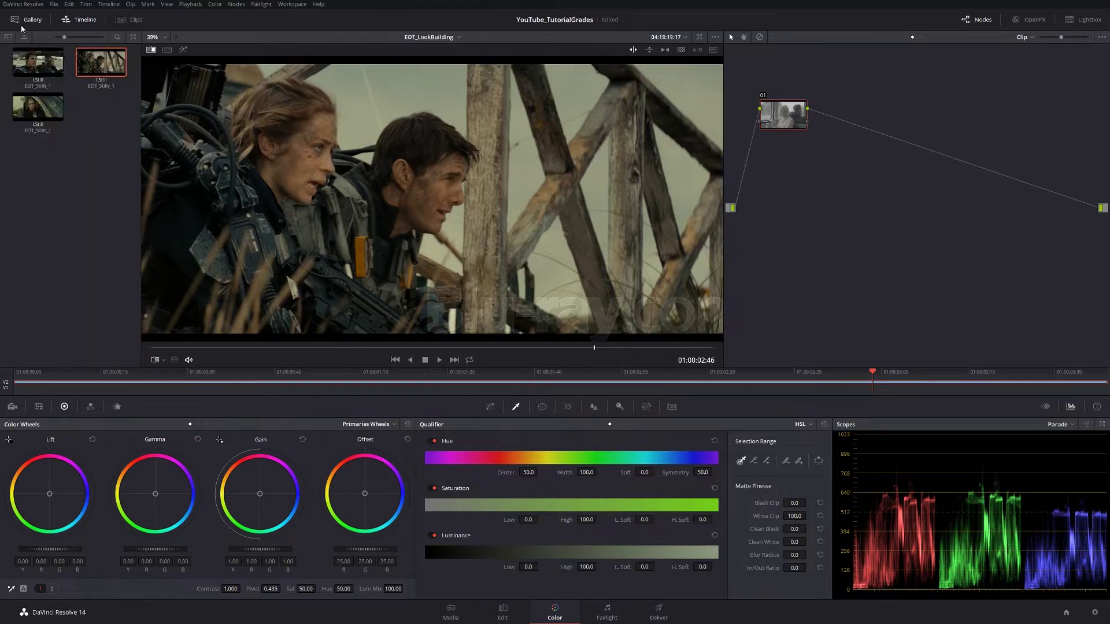
left_click(39, 118)
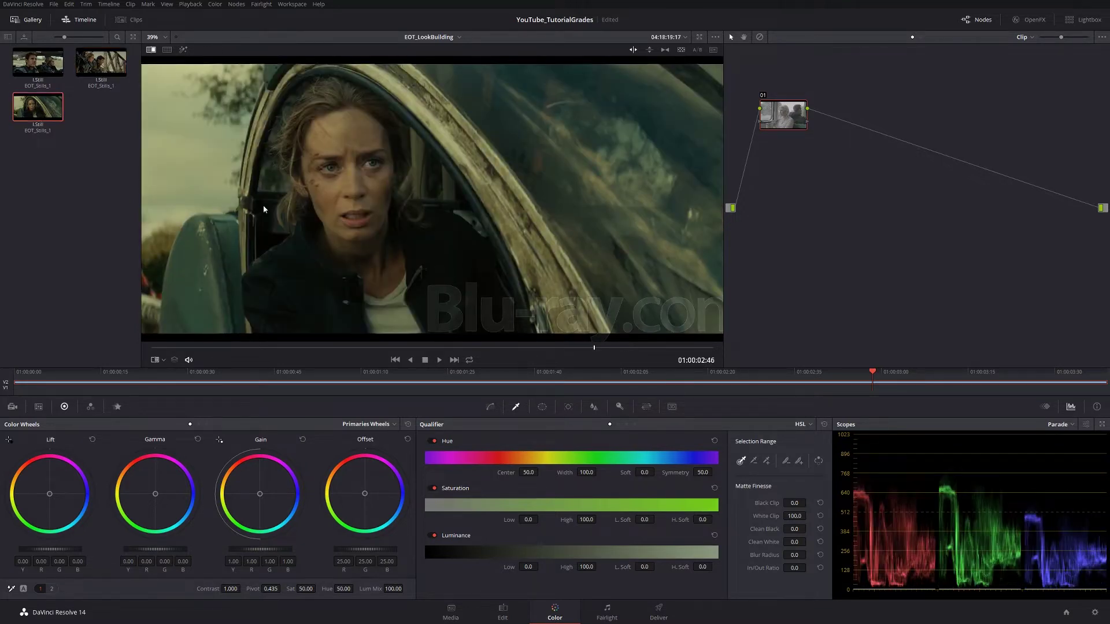
scroll(440, 230, "up", 1)
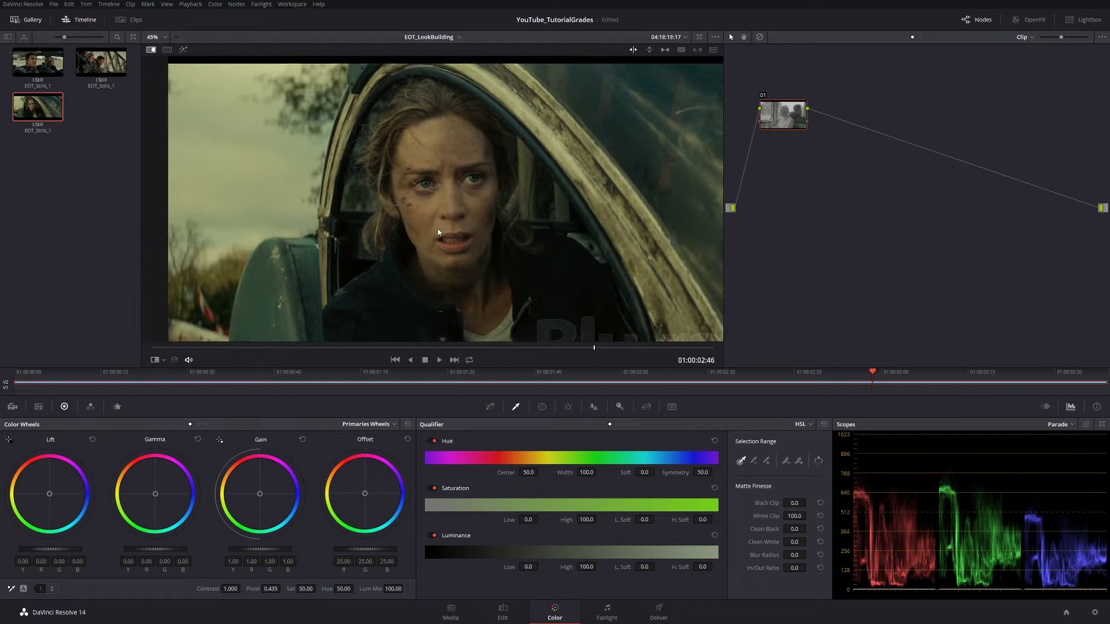
left_click(43, 65)
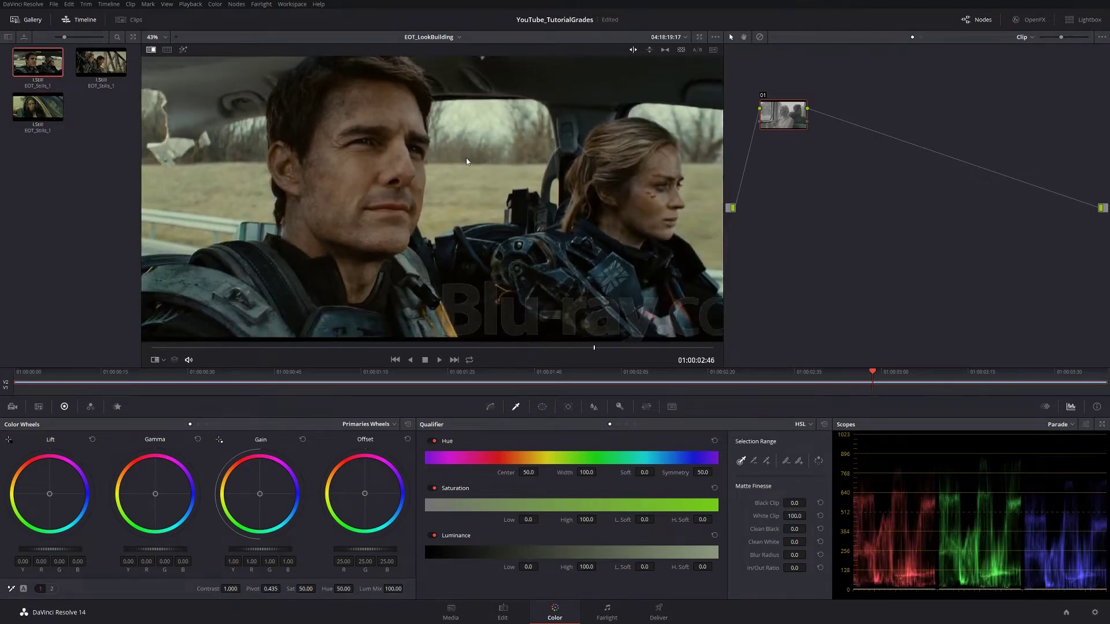
left_click(110, 72)
scroll(417, 197, "down", 4)
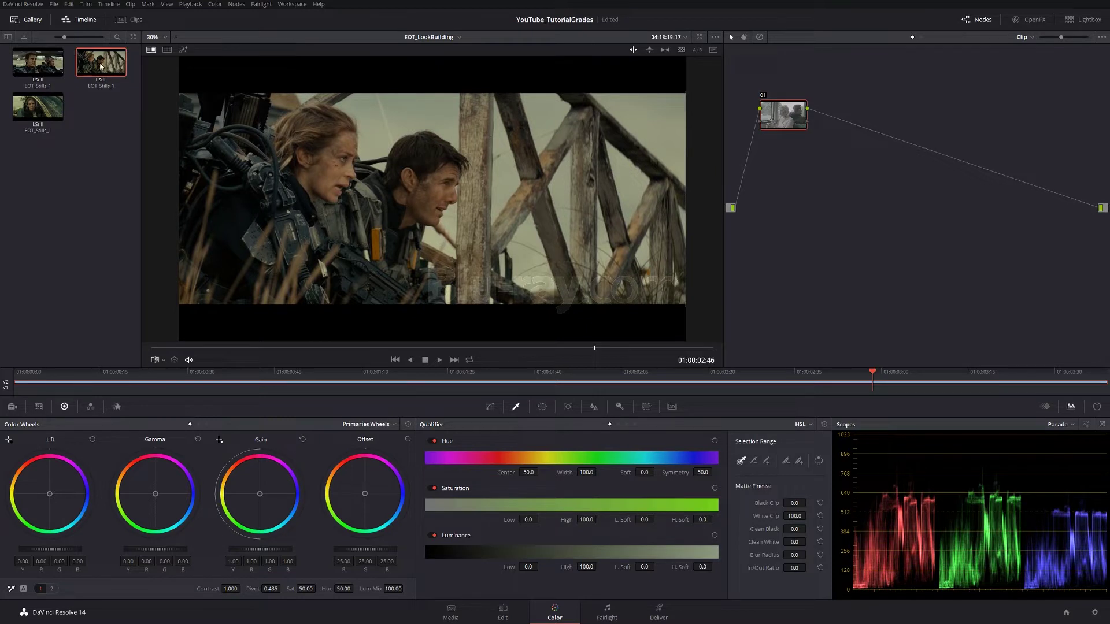
Play the tram clip from its start, restore the bridge still wipe, and close the Gallery.
left_click(150, 50)
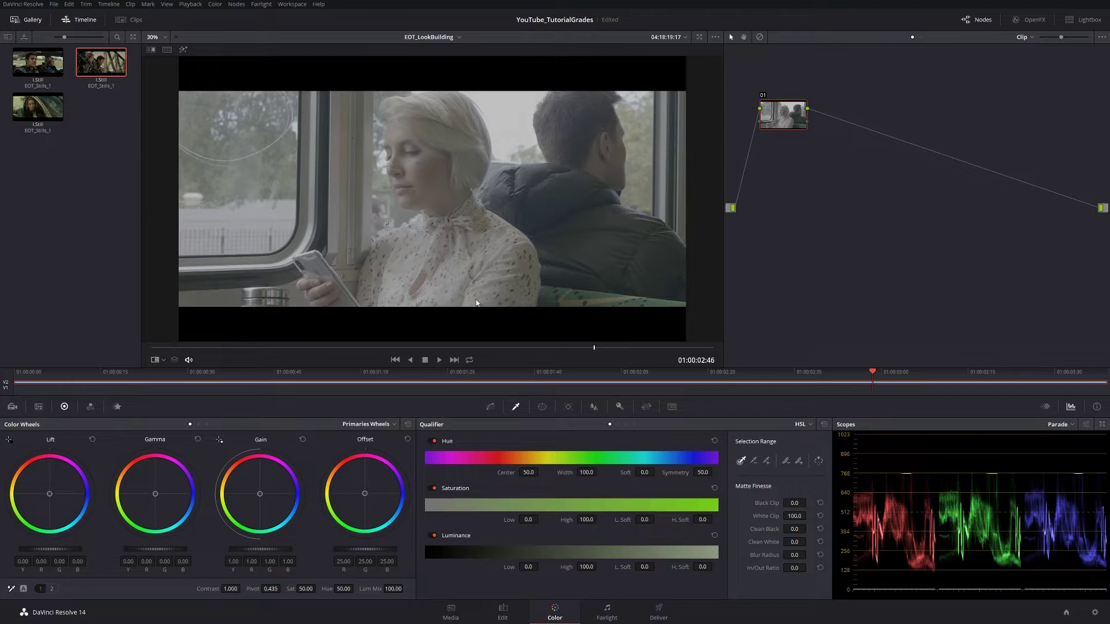
left_click_drag(585, 349, 0, 338)
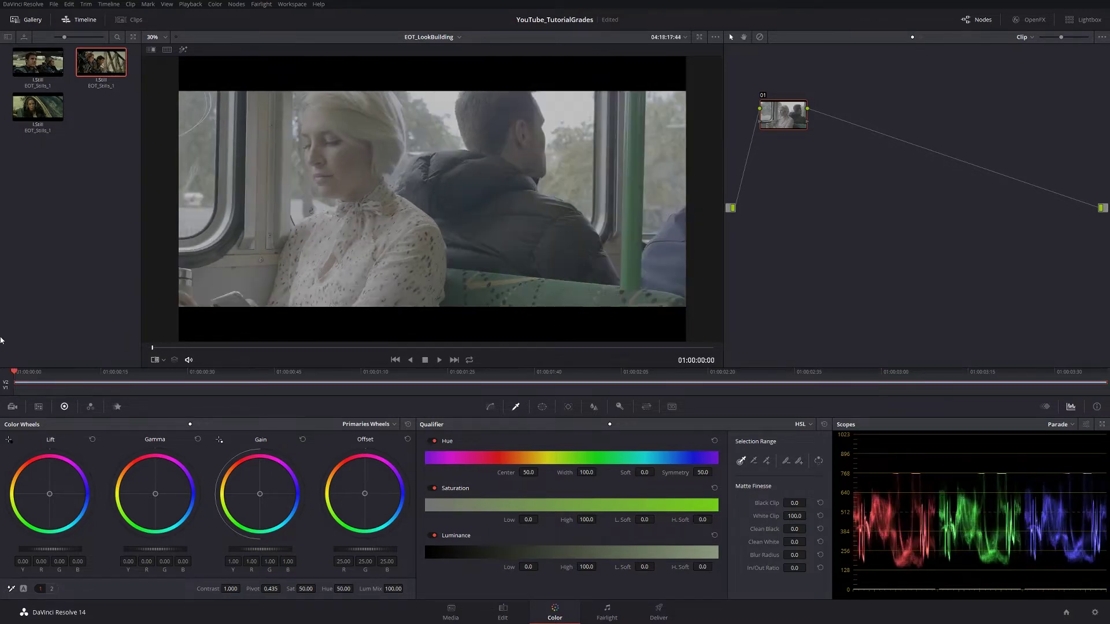
key("space")
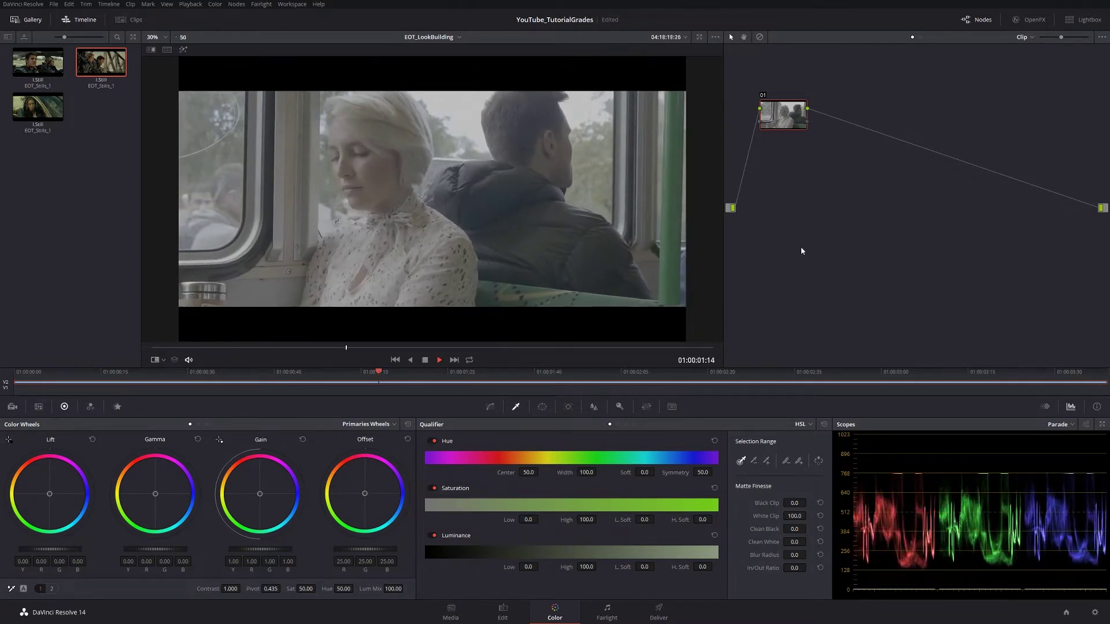
key("space")
key("ctrl+w")
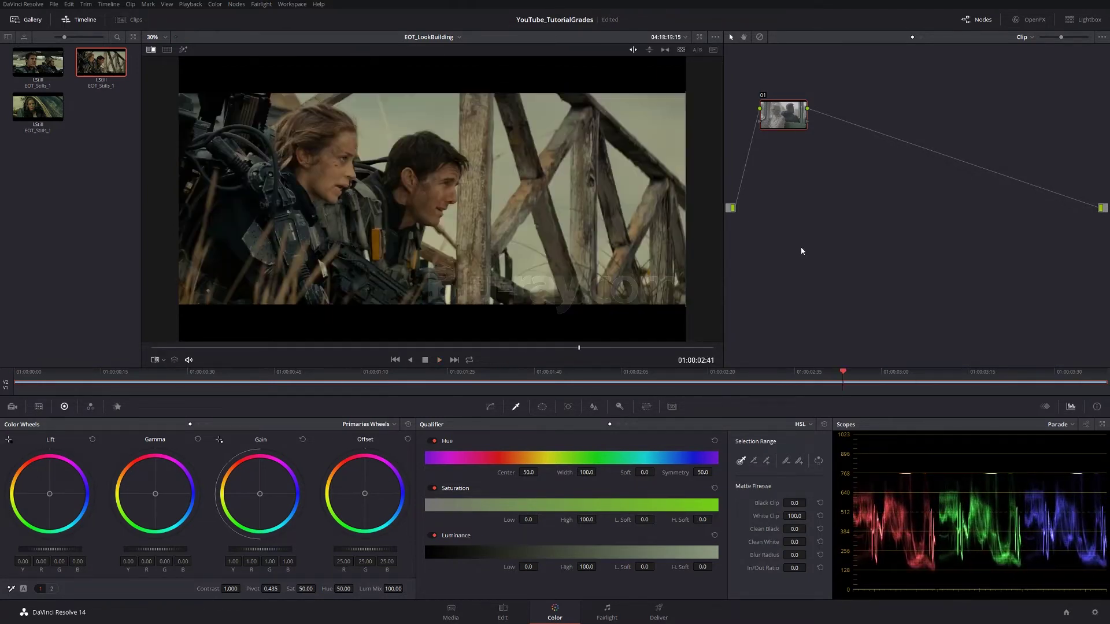
left_click(27, 20)
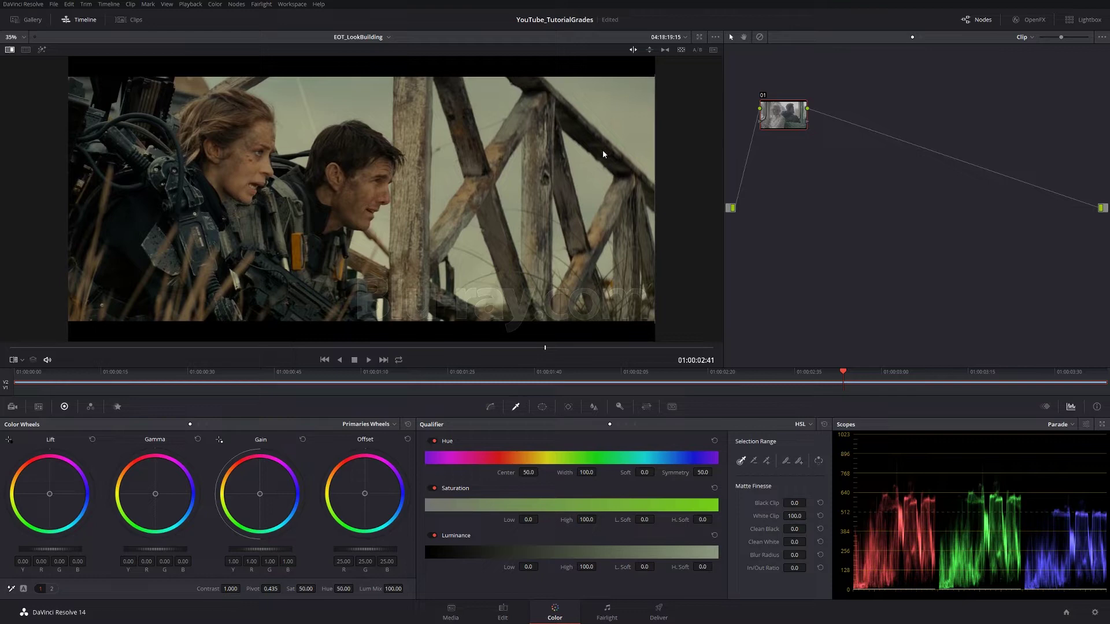
Hide the reference wipe, raise the Gain master, and lower the Lift and Gamma masters.
key("ctrl+w")
left_click_drag(265, 549, 304, 549)
left_click_drag(49, 552, 41, 552)
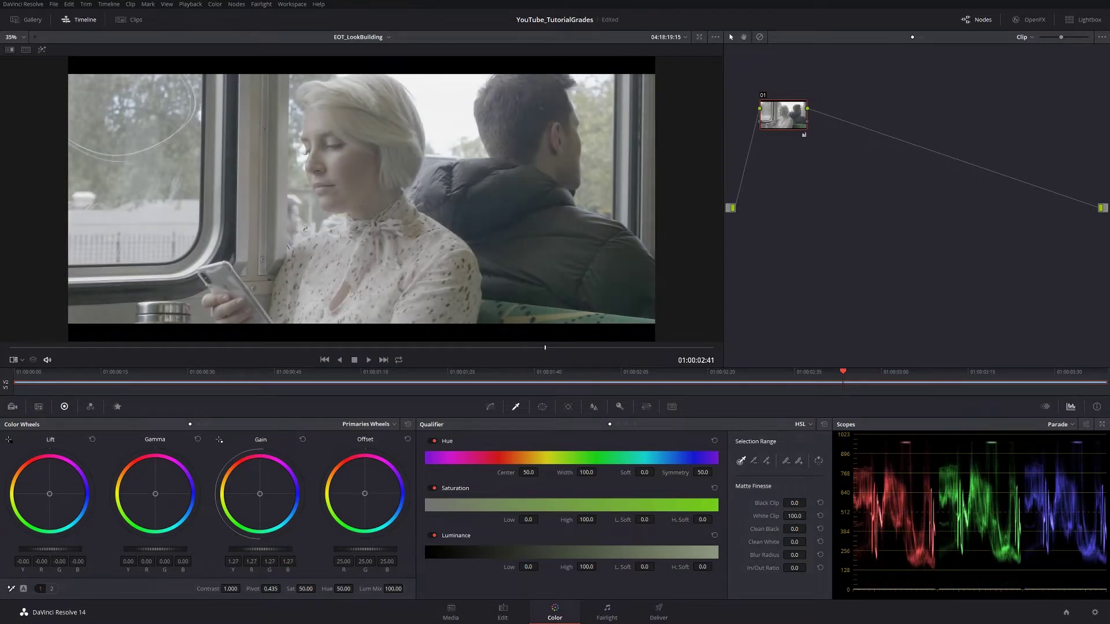
left_click_drag(172, 552, 160, 552)
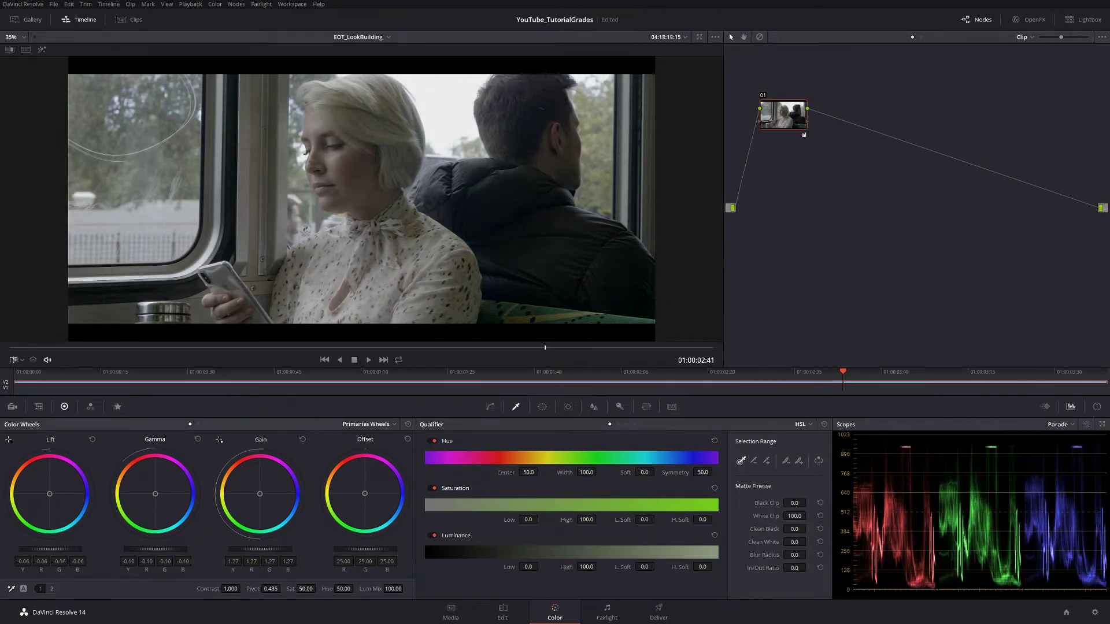
left_click_drag(252, 551, 254, 551)
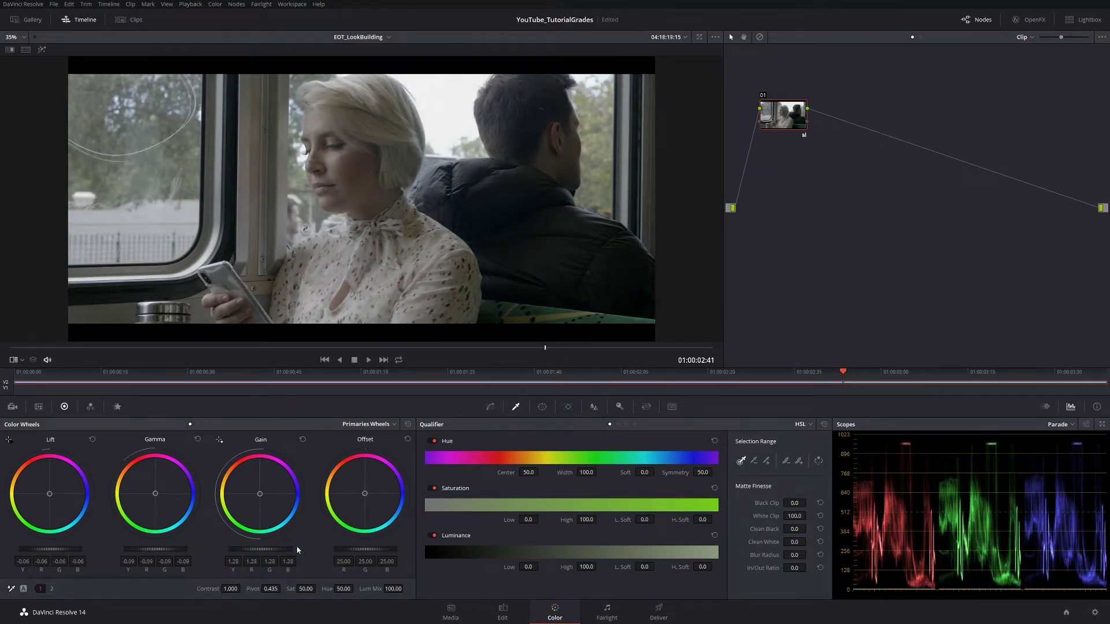
On new node 02, boost saturation to 80.40 and nudge midtone balance, then add node 03.
key("alt+s")
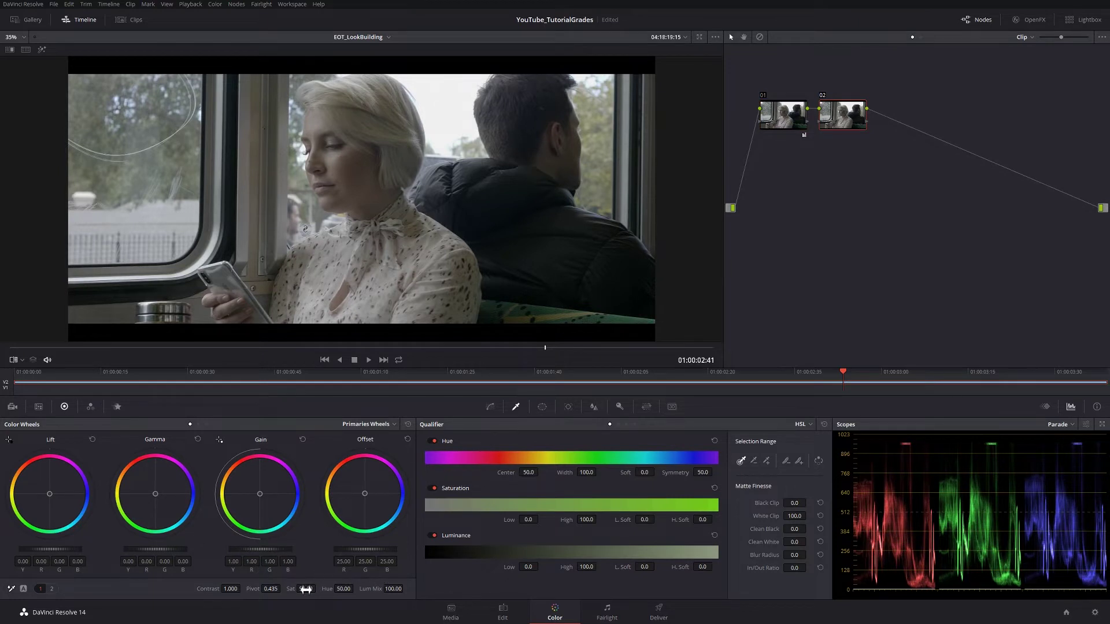
left_click_drag(306, 588, 318, 588)
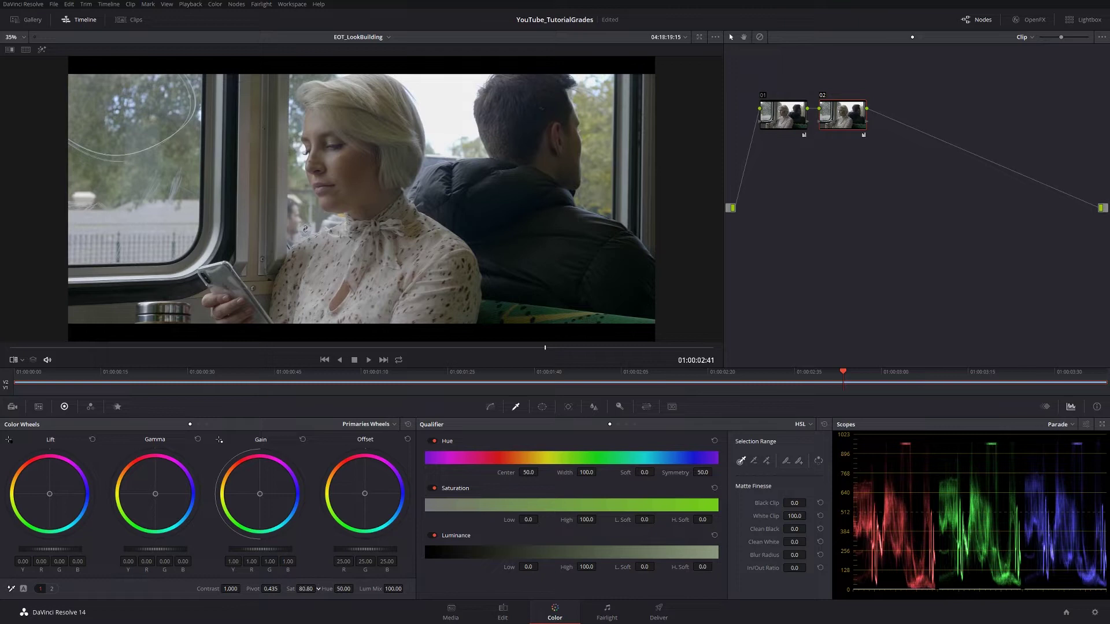
left_click_drag(155, 494, 156, 492)
scroll(485, 262, "down", 1)
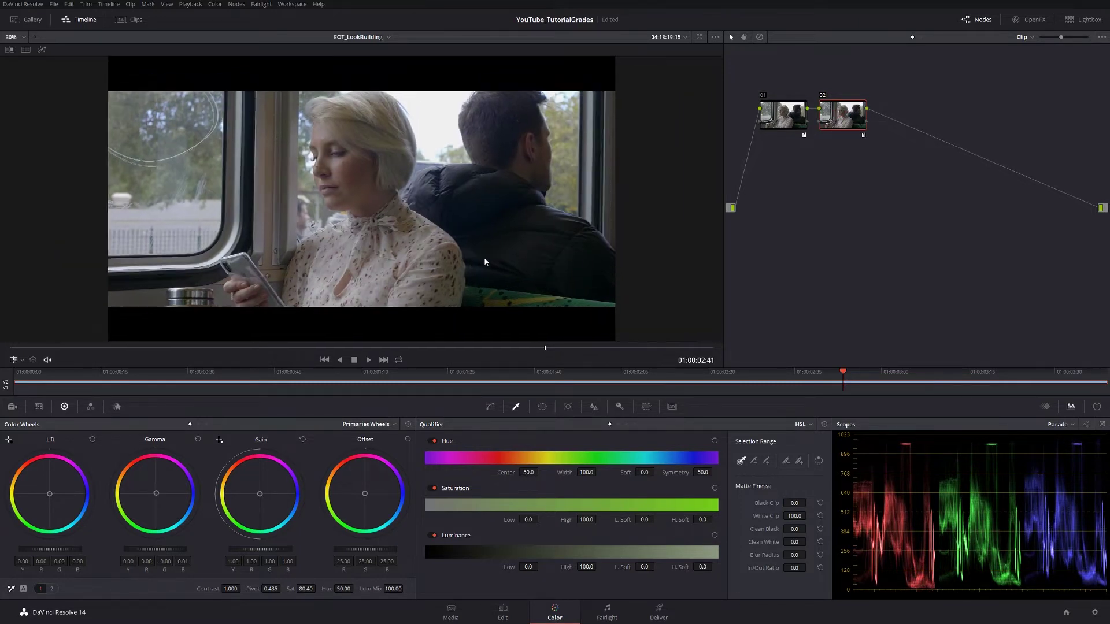
scroll(455, 220, "up", 2)
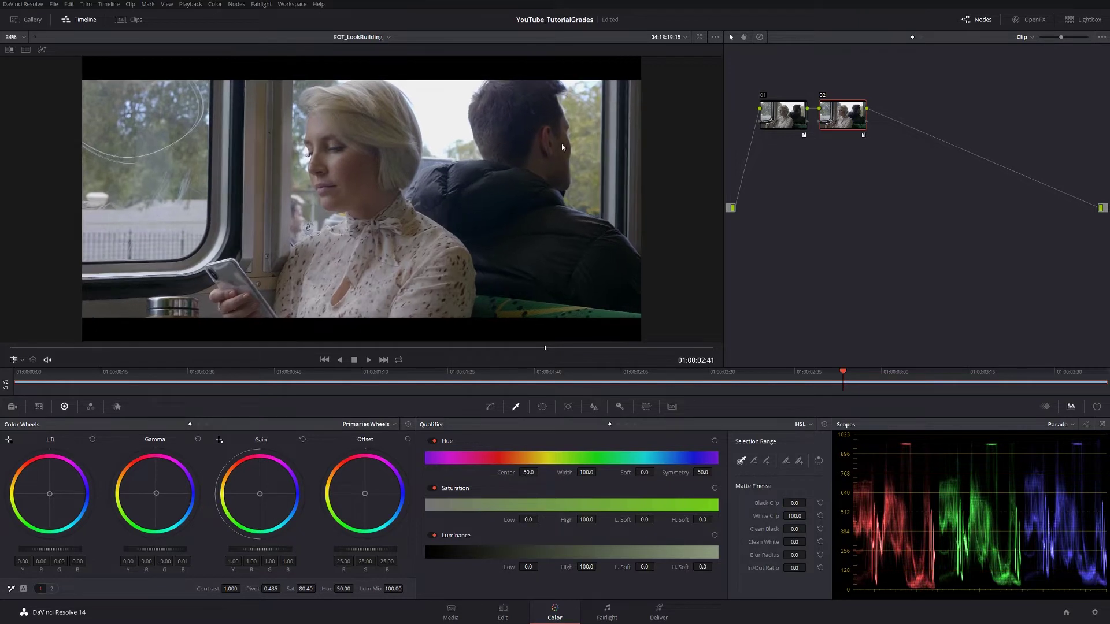
key("alt+s")
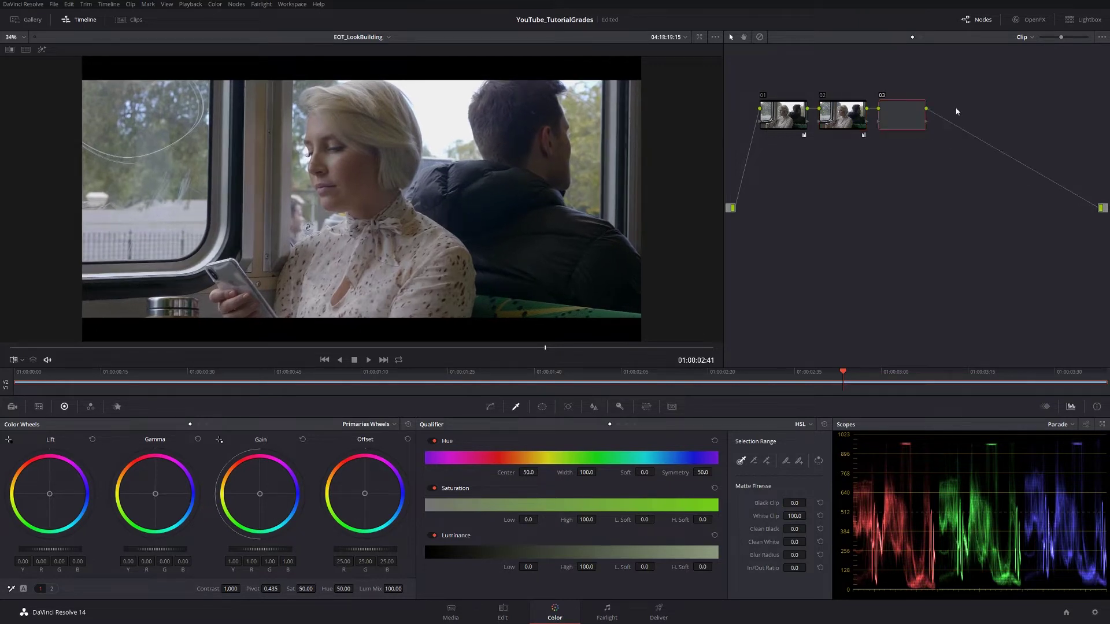
Move node 03 below the others, wipe in the Edge of Tomorrow still, and show a vectorscope.
left_click_drag(920, 106, 825, 187)
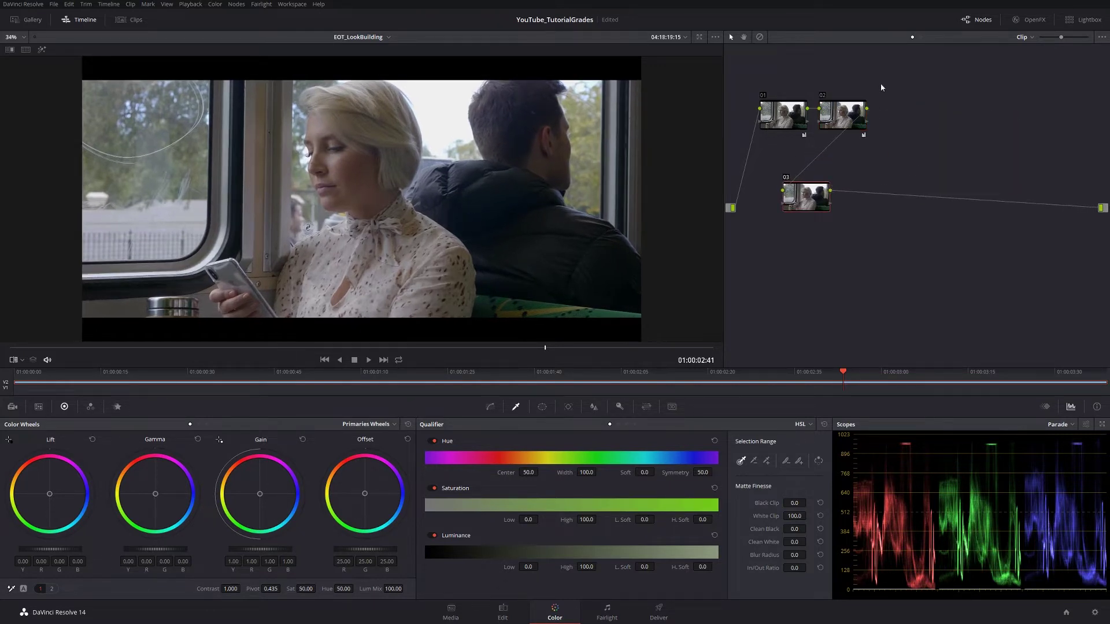
key("ctrl+w")
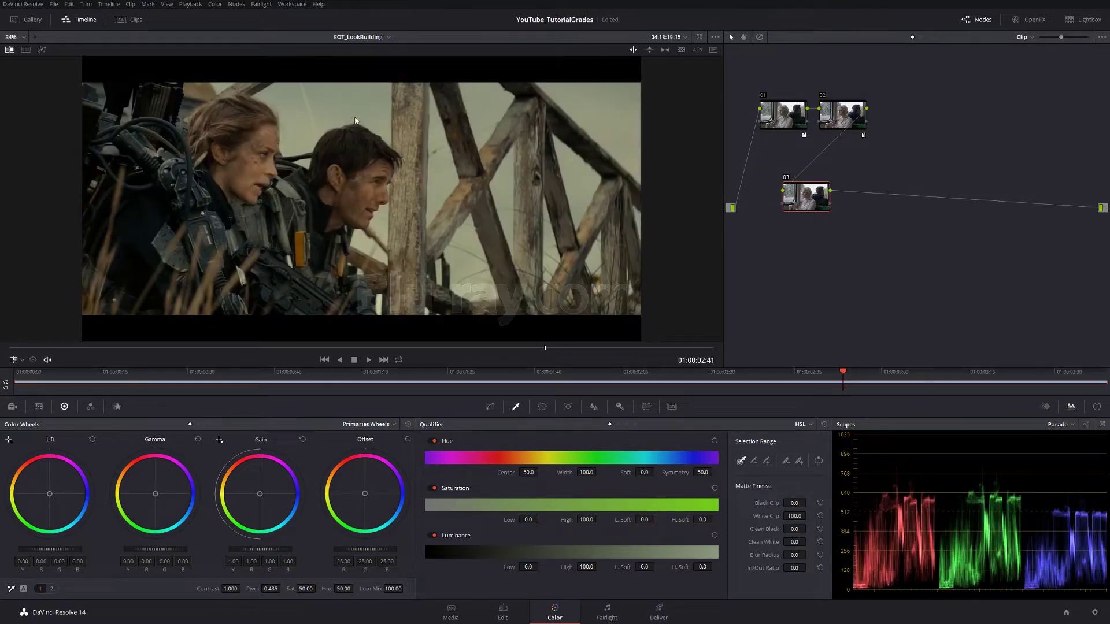
scroll(382, 130, "up", 5)
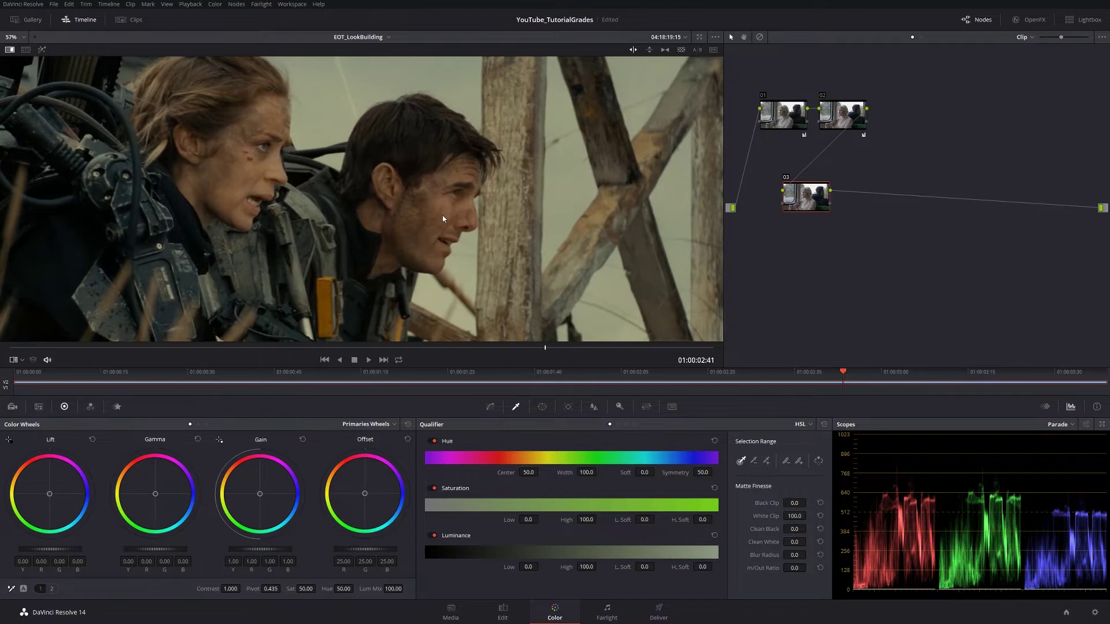
scroll(484, 181, "down", 3)
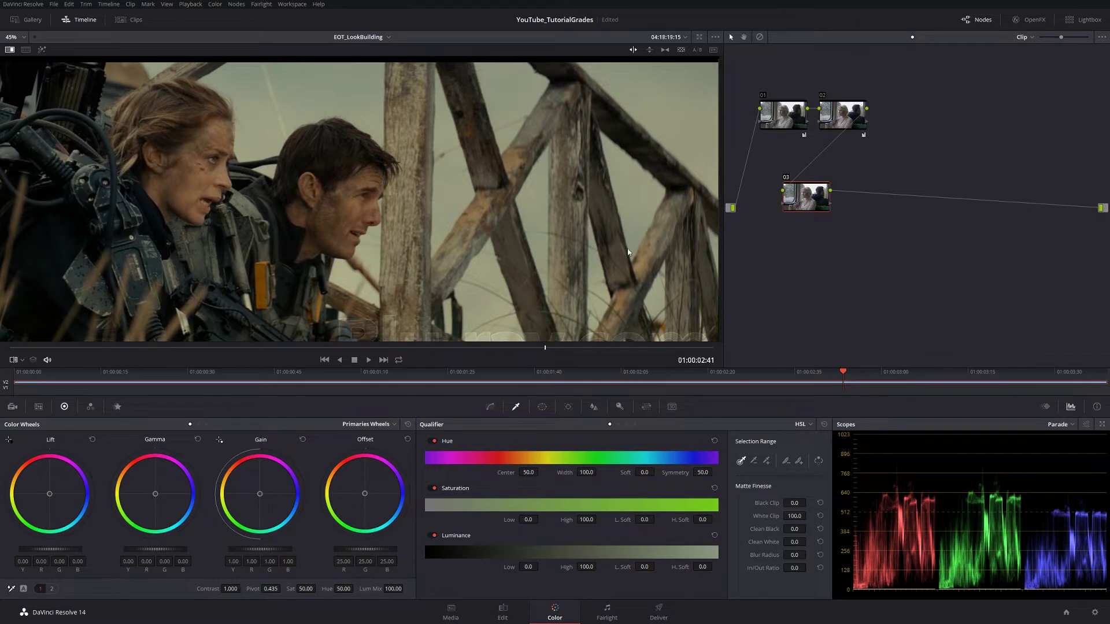
scroll(524, 242, "down", 2)
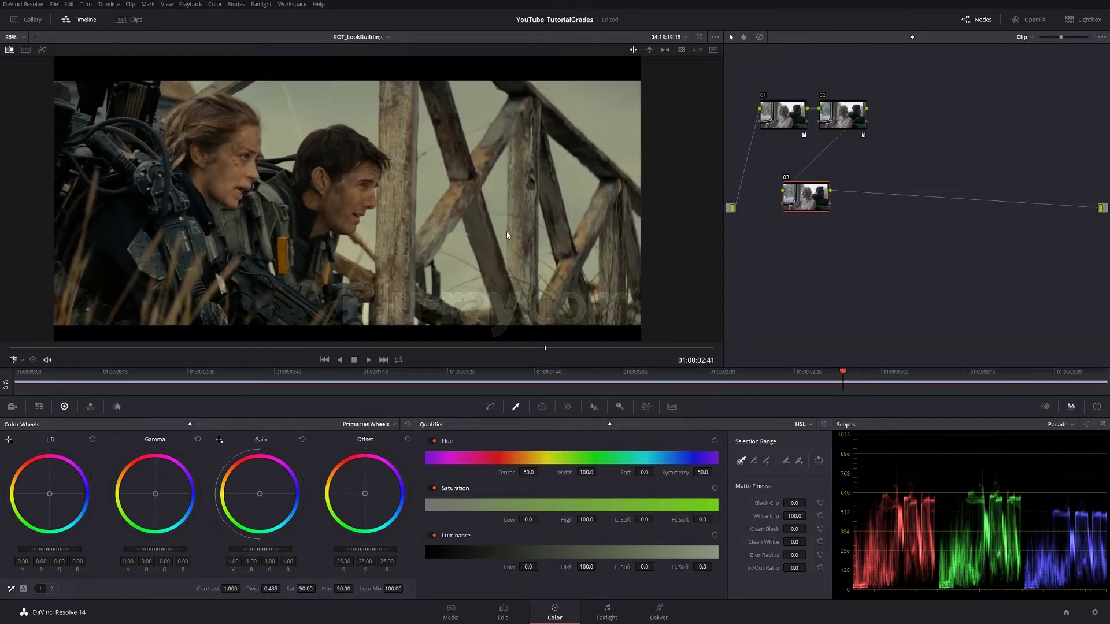
scroll(507, 235, "up", 1)
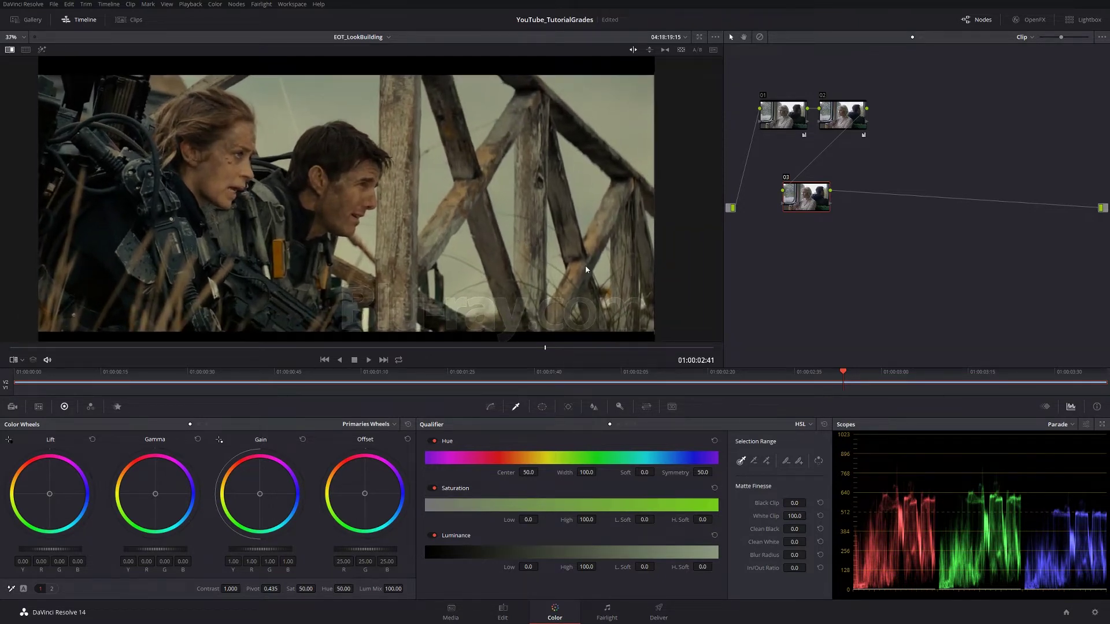
left_click(1061, 455)
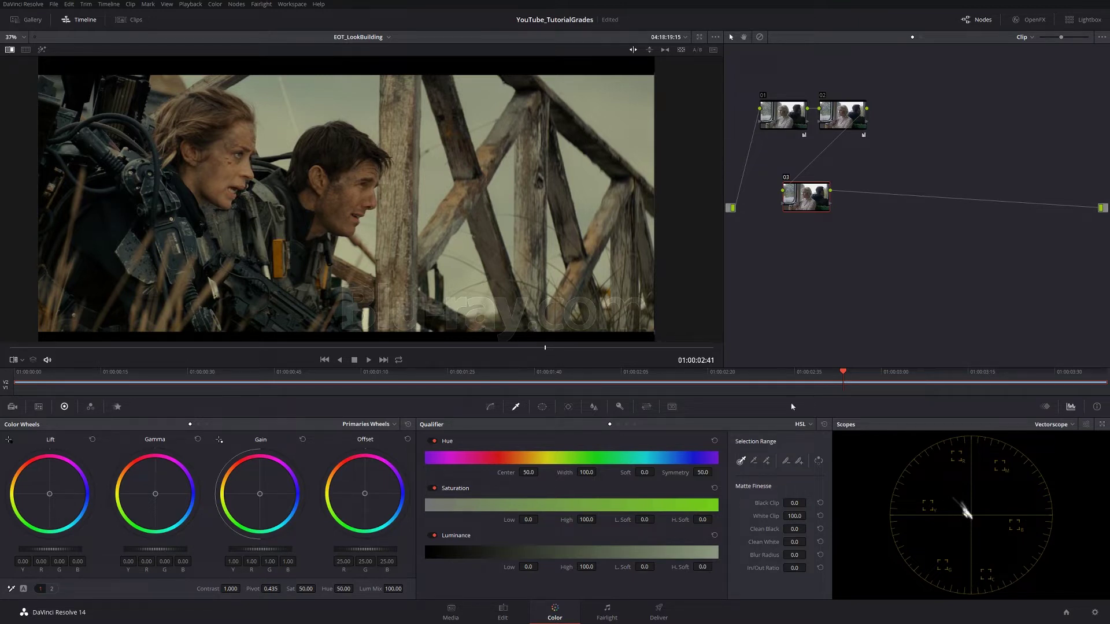
scroll(538, 237, "down", 1)
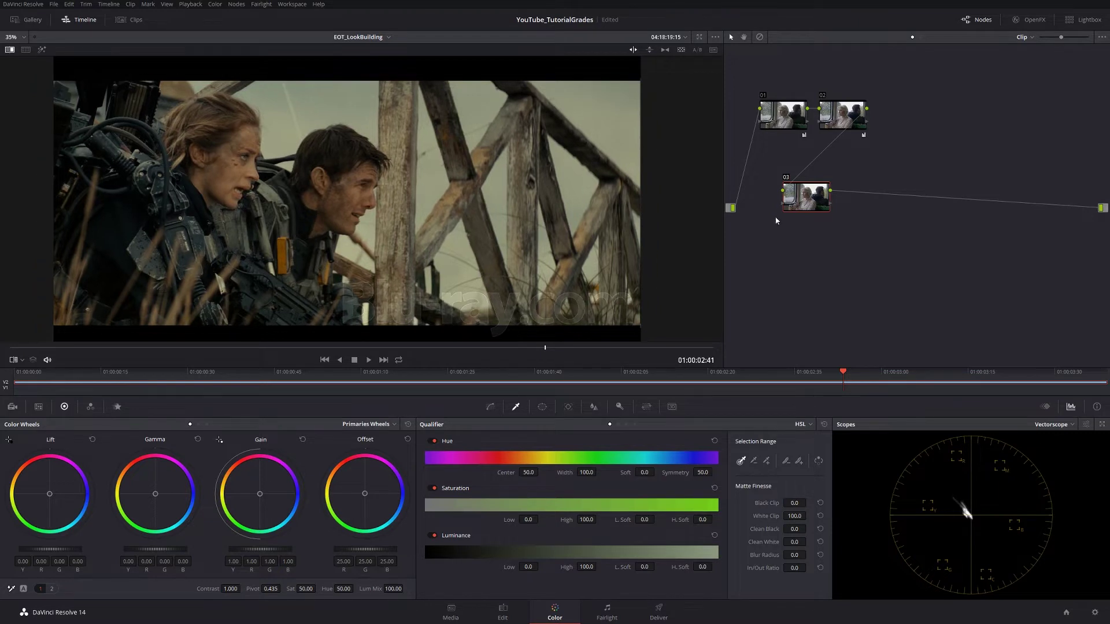
Hide the reference still, step to a slightly later frame, and switch the scopes to RGB parade.
key("ctrl+w")
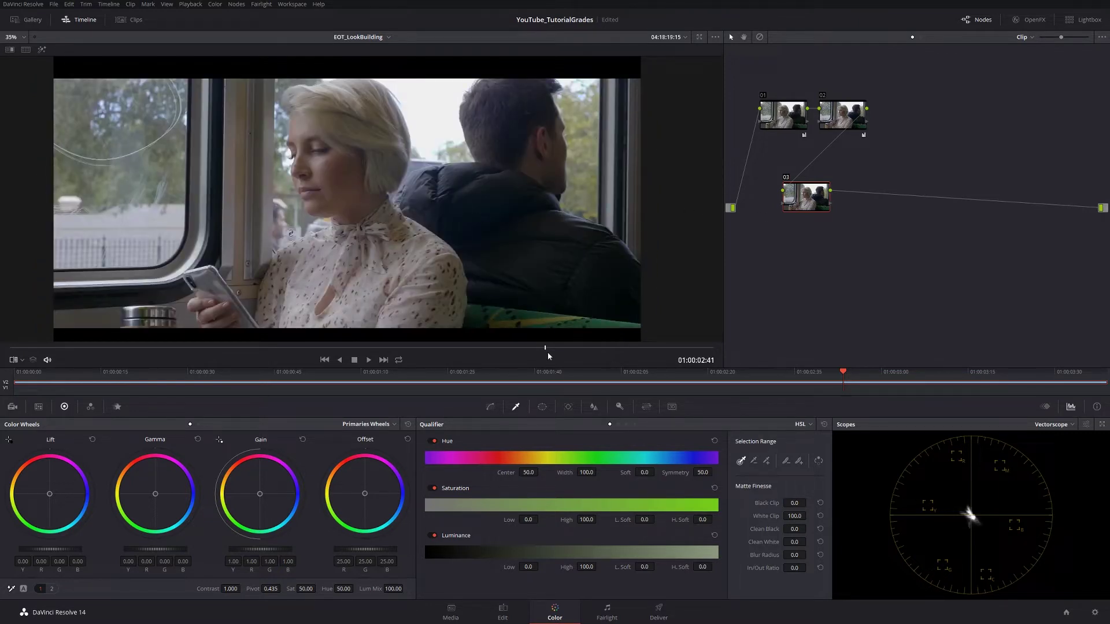
mouse_move(547, 349)
left_mouse_down()
mouse_move(589, 349)
mouse_move(559, 345)
left_mouse_up()
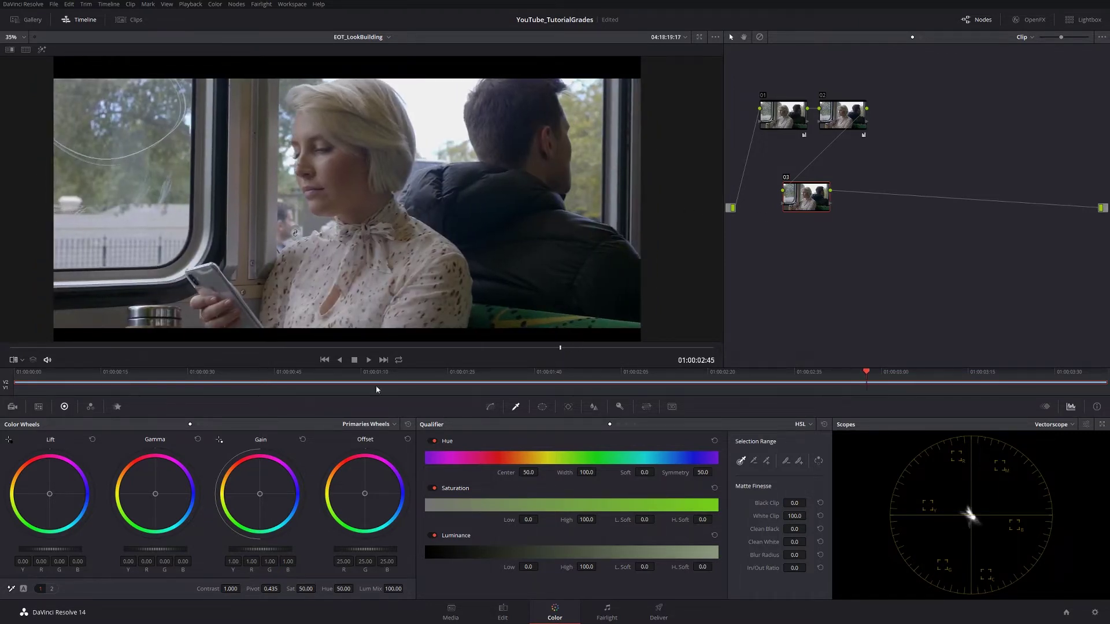
left_click(1051, 424)
left_click(1064, 436)
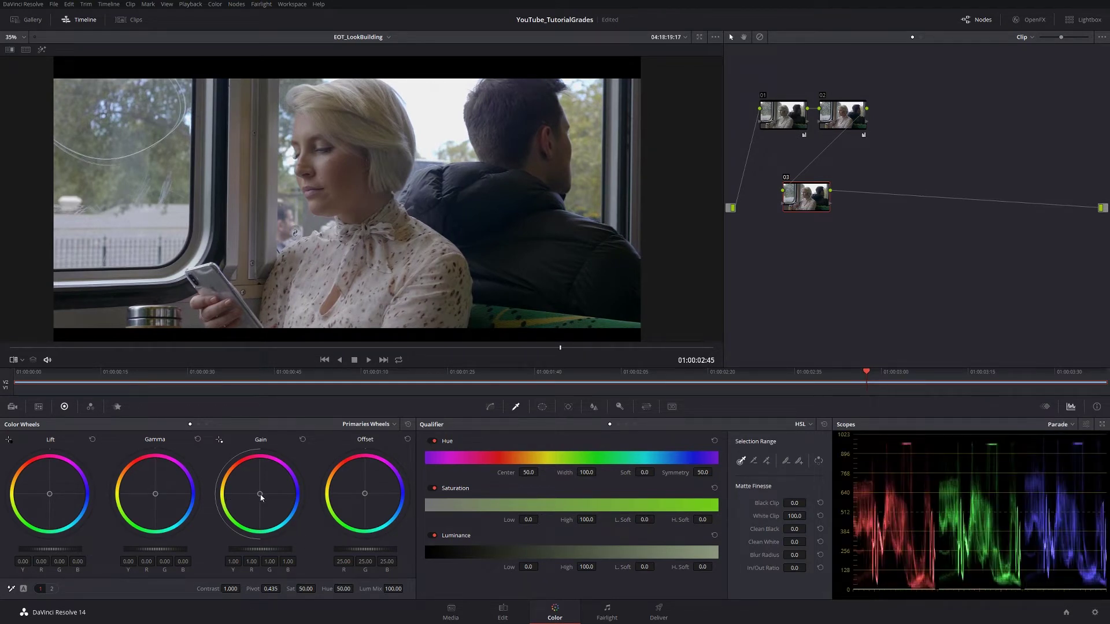
Pull blue out of node 03's Gain wheel to warm highlights toward yellow, comparing with the reference.
left_click_drag(260, 495, 256, 493)
key("ctrl+w")
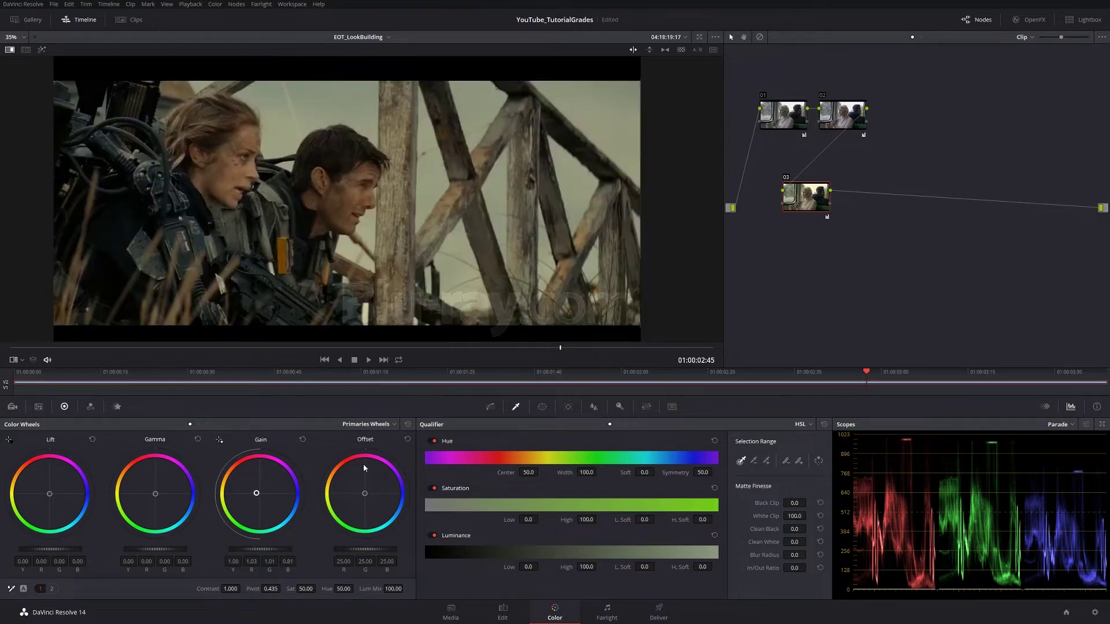
key("ctrl+w")
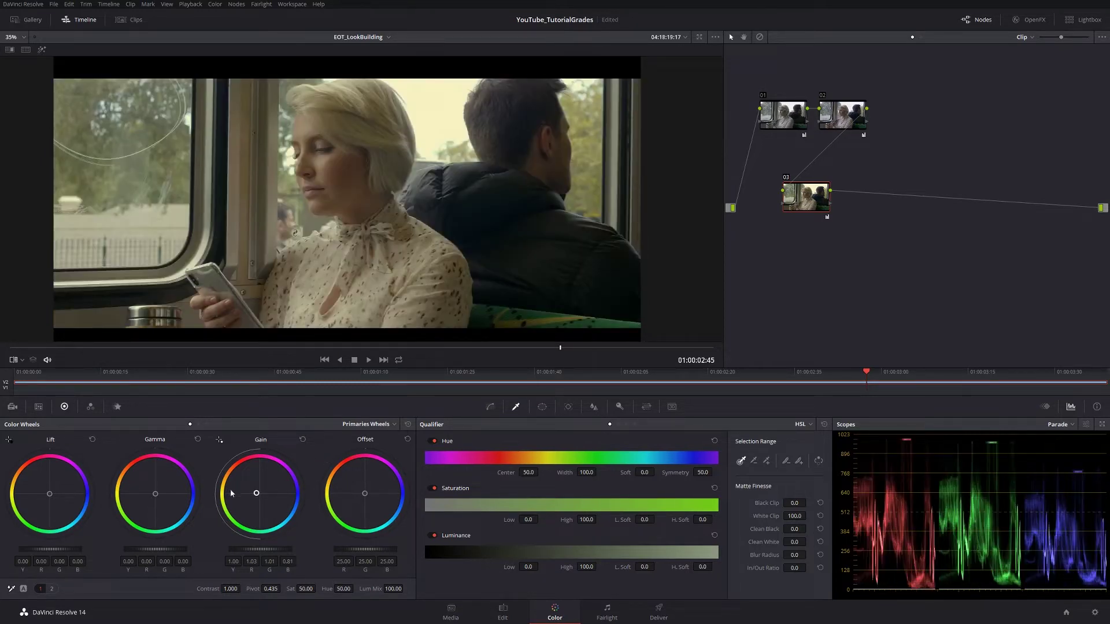
left_click_drag(255, 495, 255, 494)
left_click_drag(252, 497, 253, 496)
key("ctrl+w")
Fine-tune the highlight balance, adding a little blue back to about 0.81, then hide the reference.
key("ctrl+w")
left_click_drag(155, 493, 155, 493)
key("ctrl+w")
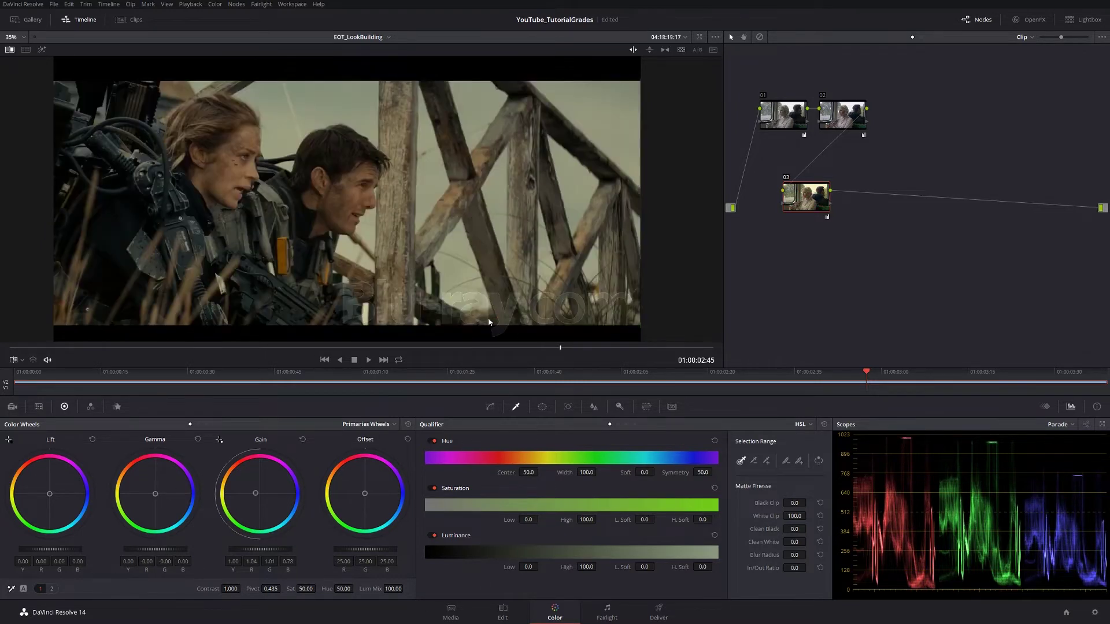
key("ctrl+w")
key("ctrl+w")
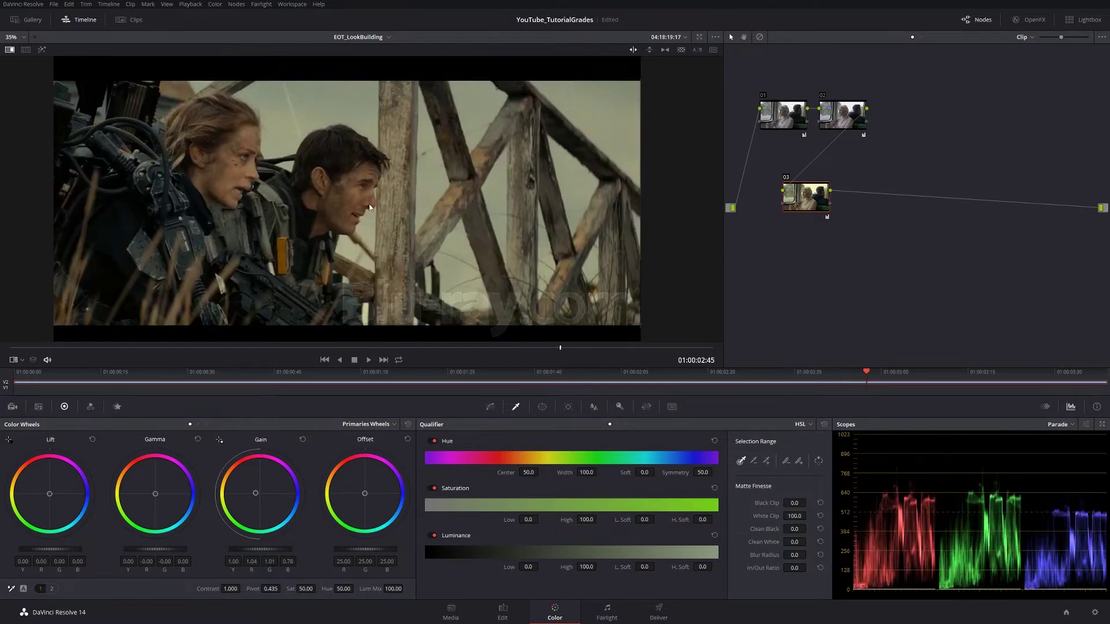
key("ctrl+w")
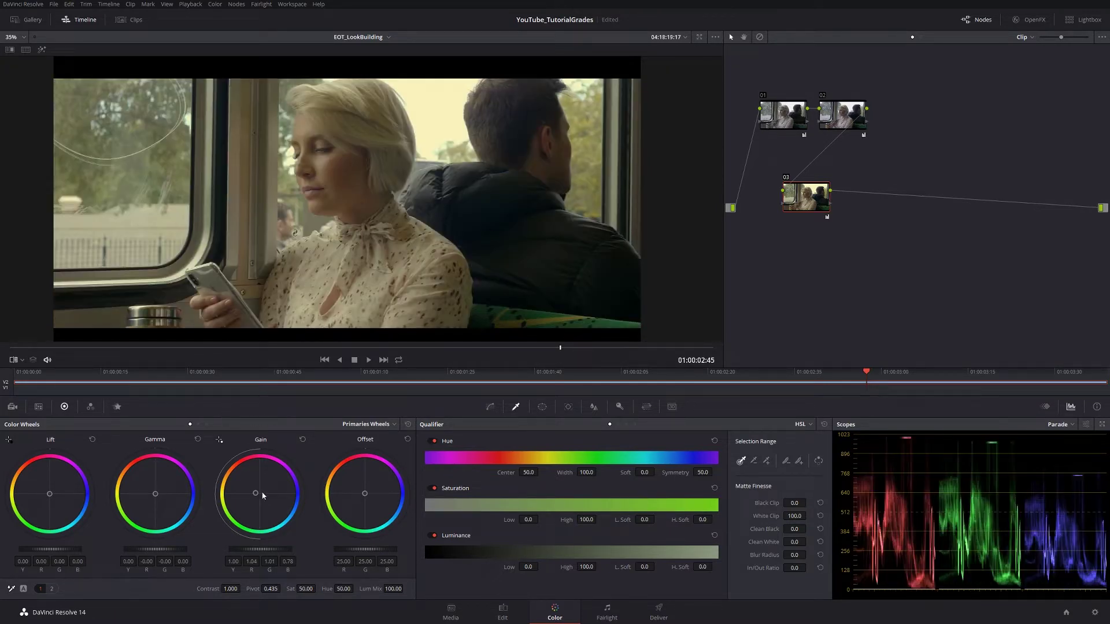
left_click_drag(259, 495, 257, 494)
key("ctrl+w")
key("ctrl+w")
key("ctrl+w")
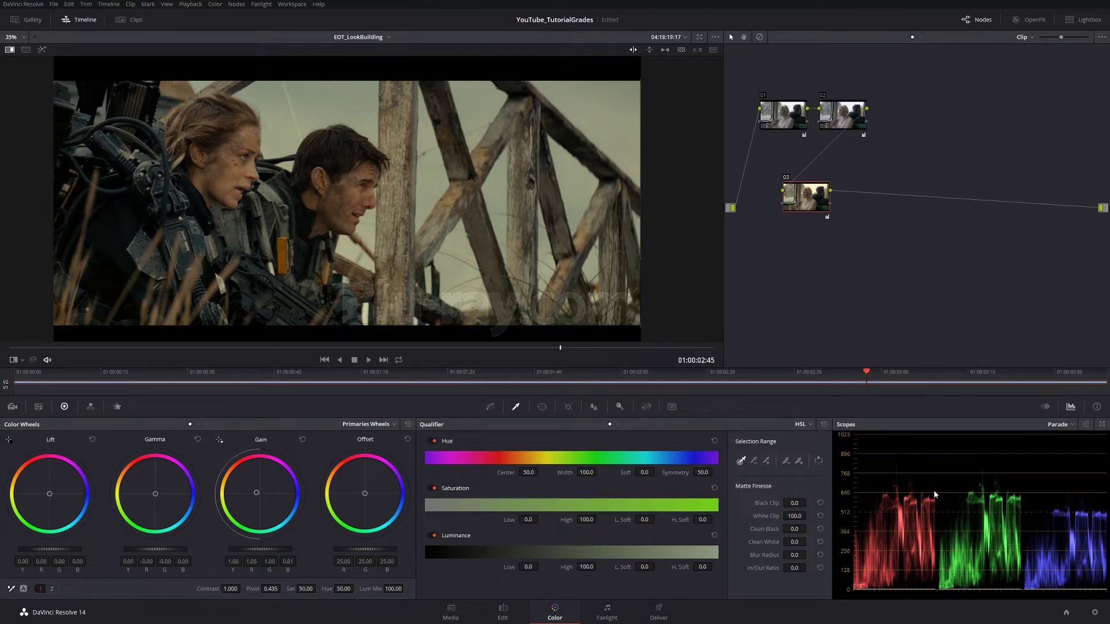
key("ctrl+w")
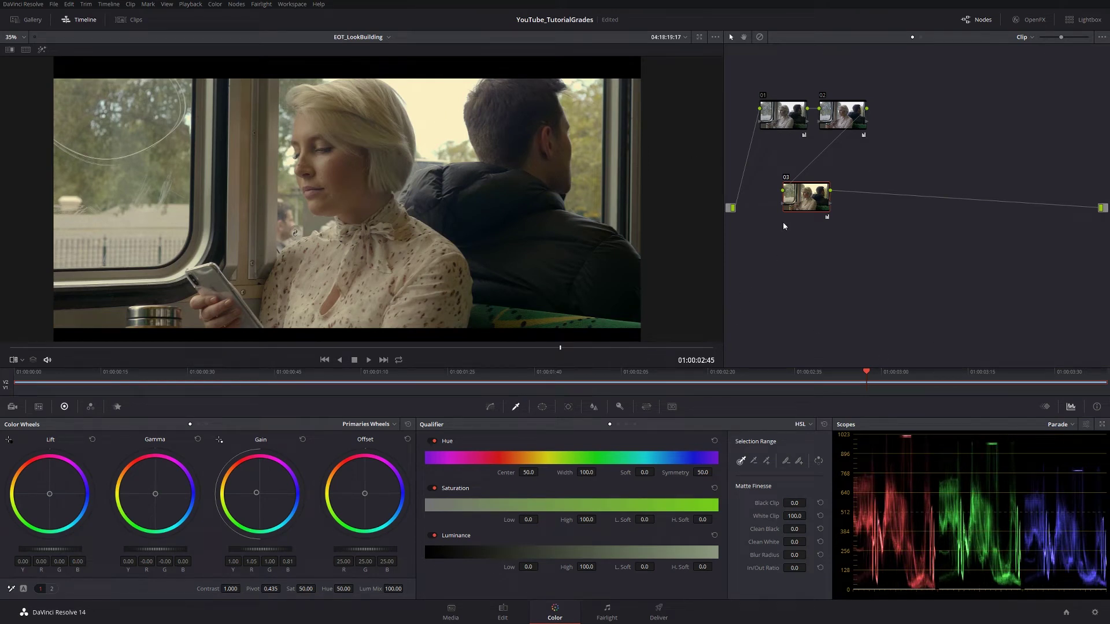
On new node 04, set Gain master to 0.90 and Gamma master to -0.02, then add node 05.
key("alt+s")
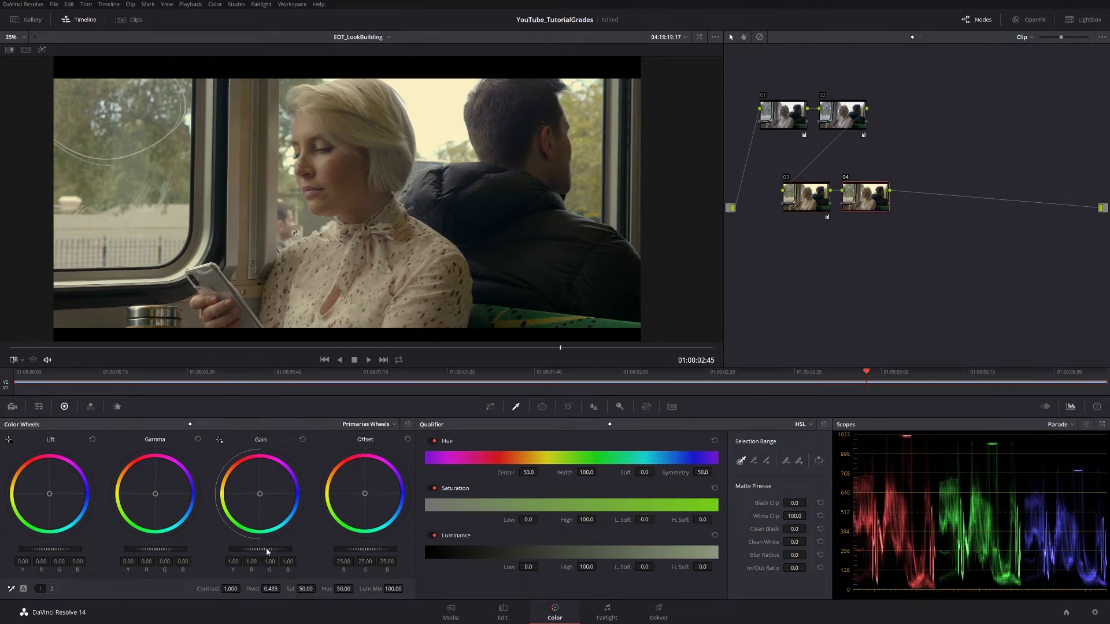
left_click_drag(260, 549, 234, 548)
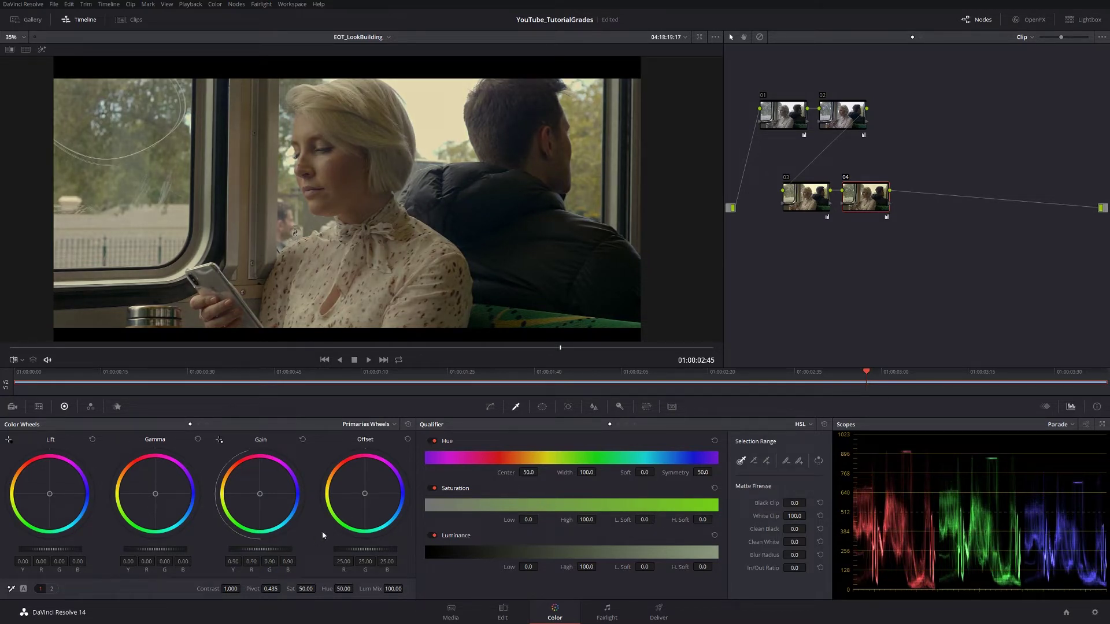
left_click_drag(156, 549, 150, 548)
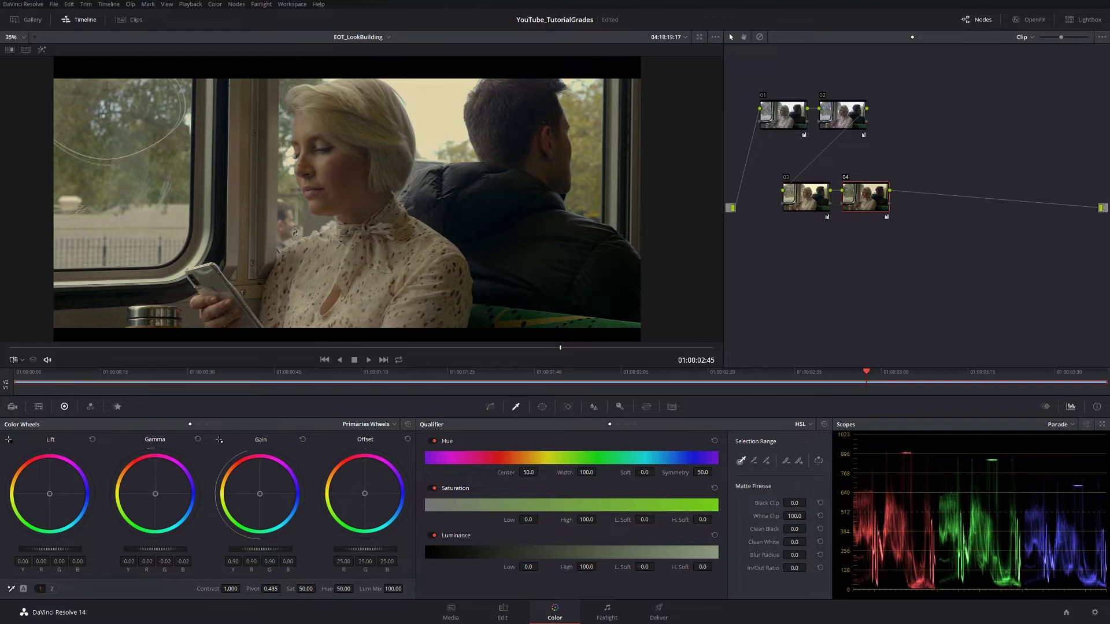
left_click_drag(272, 550, 268, 550)
key("ctrl+w")
key("ctrl+w")
scroll(292, 191, "up", 4)
scroll(555, 265, "down", 5)
key("ctrl+w")
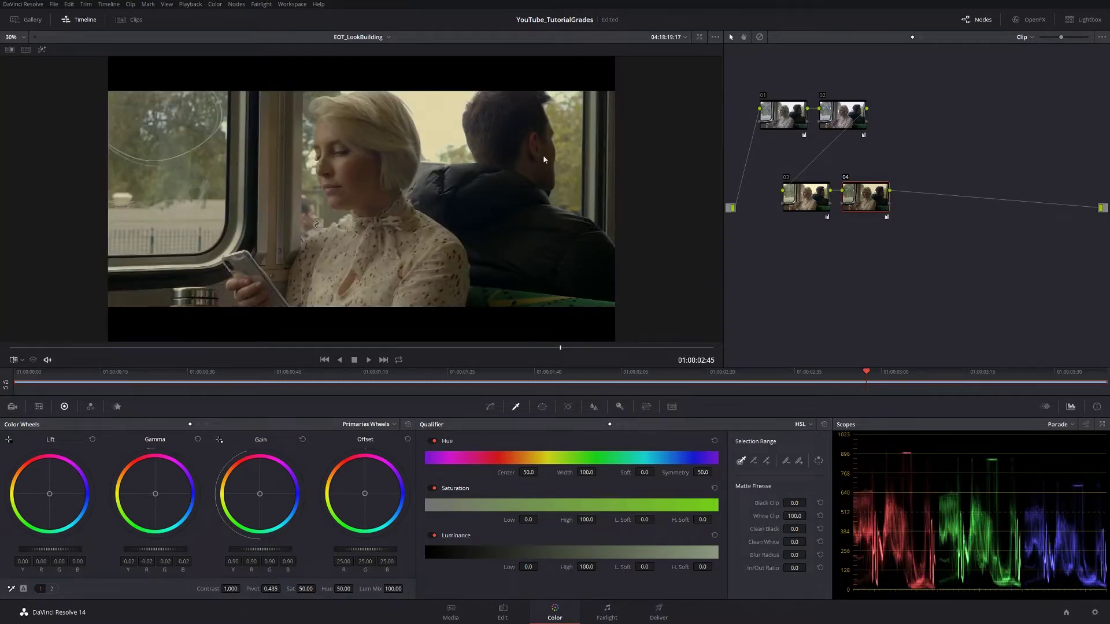
key("alt+s")
Qualify the sky on node 05 with luminance 65.2–100, a softened low edge, and blur radius 24.
left_click(543, 407)
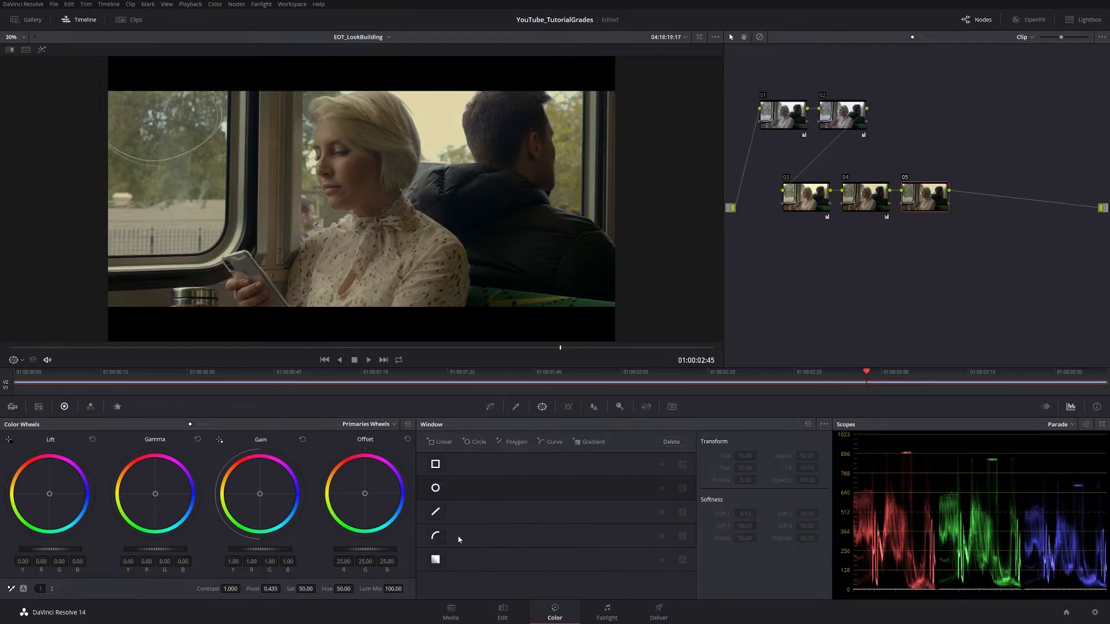
left_click(516, 406)
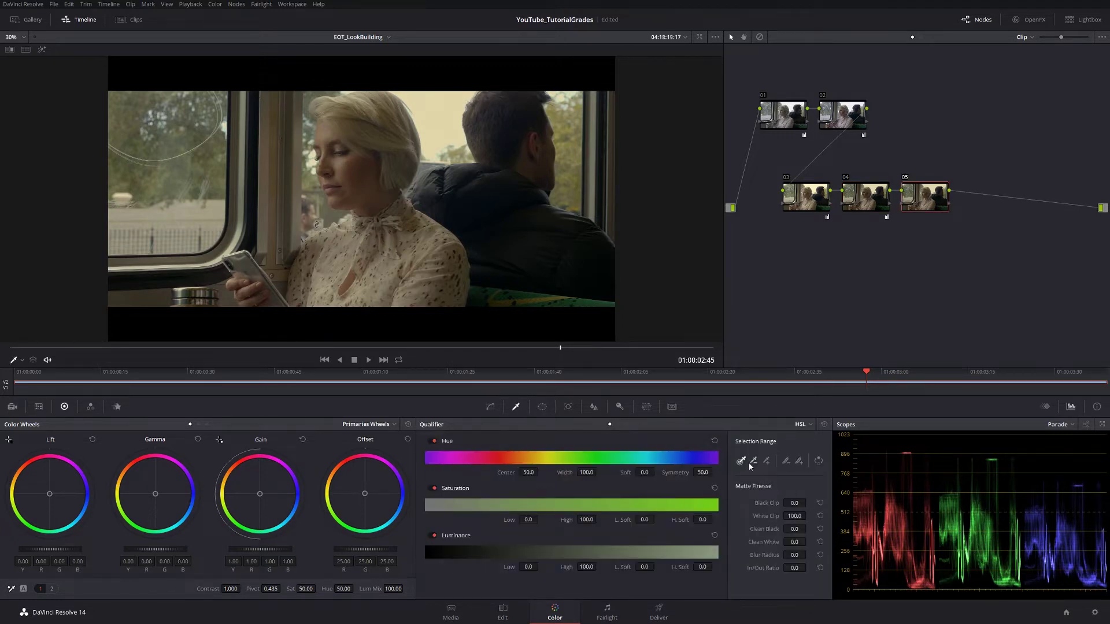
left_click(456, 113)
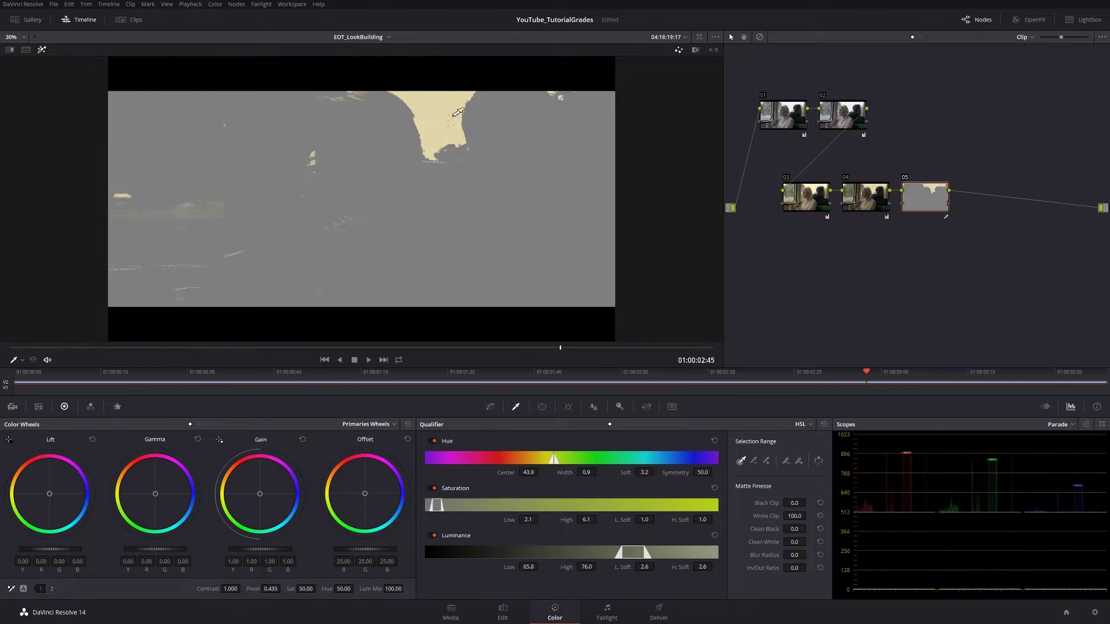
left_click_drag(454, 116, 452, 121)
left_click_drag(792, 555, 809, 554)
left_click_drag(586, 567, 604, 567)
left_click_drag(518, 568, 514, 568)
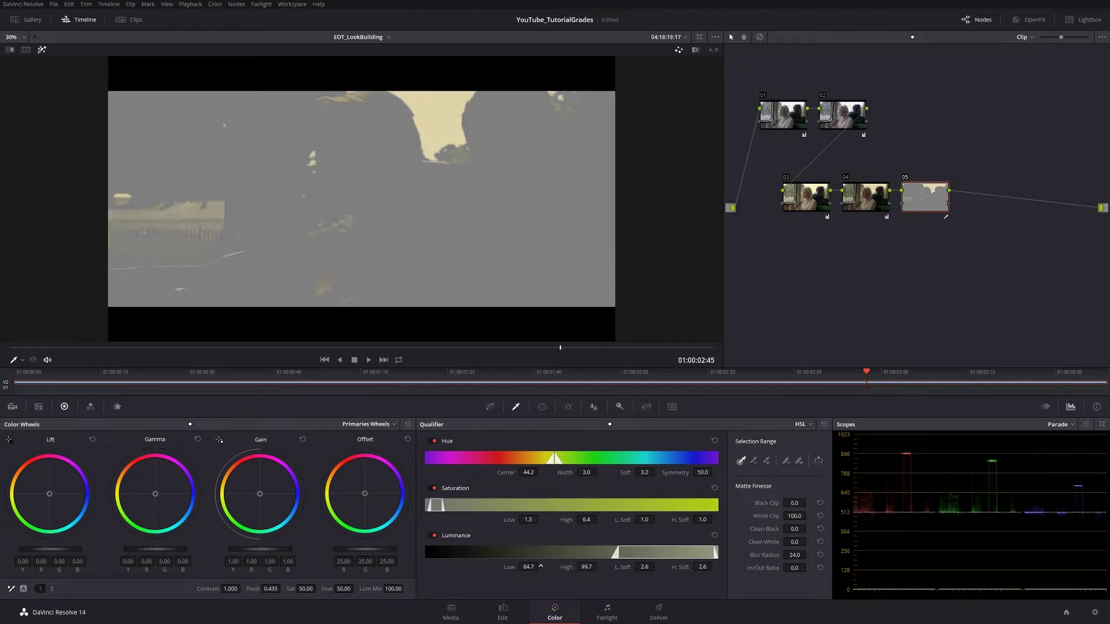
left_click_drag(651, 570, 697, 569)
left_click_drag(588, 570, 598, 569)
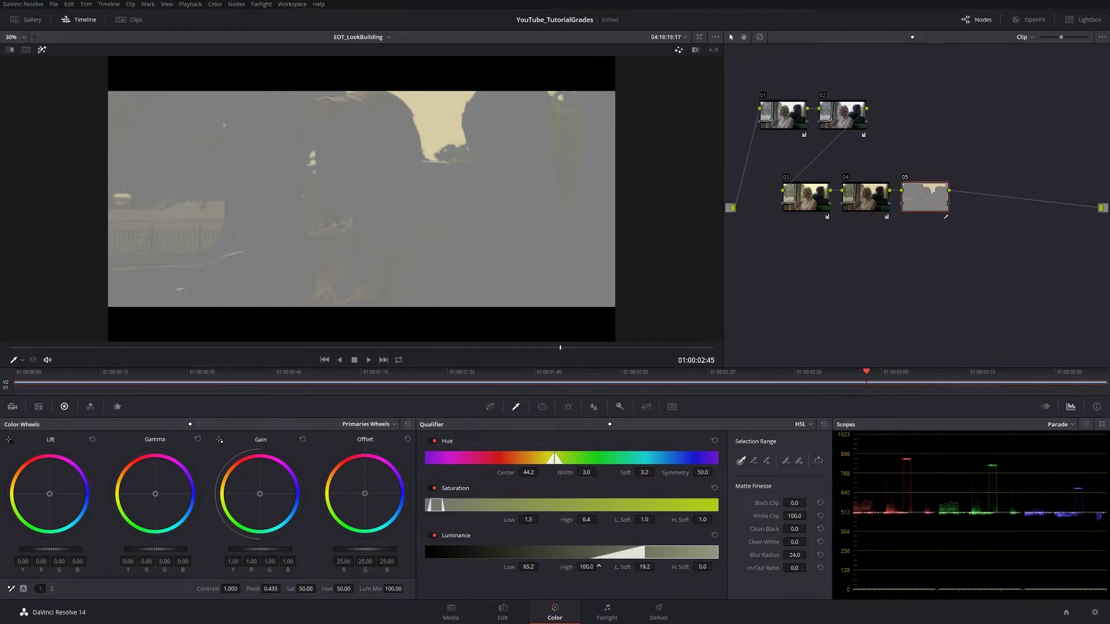
Lower the keyed highlights' Gain master to 0.92, zooming in to inspect the sky.
key("shift+h")
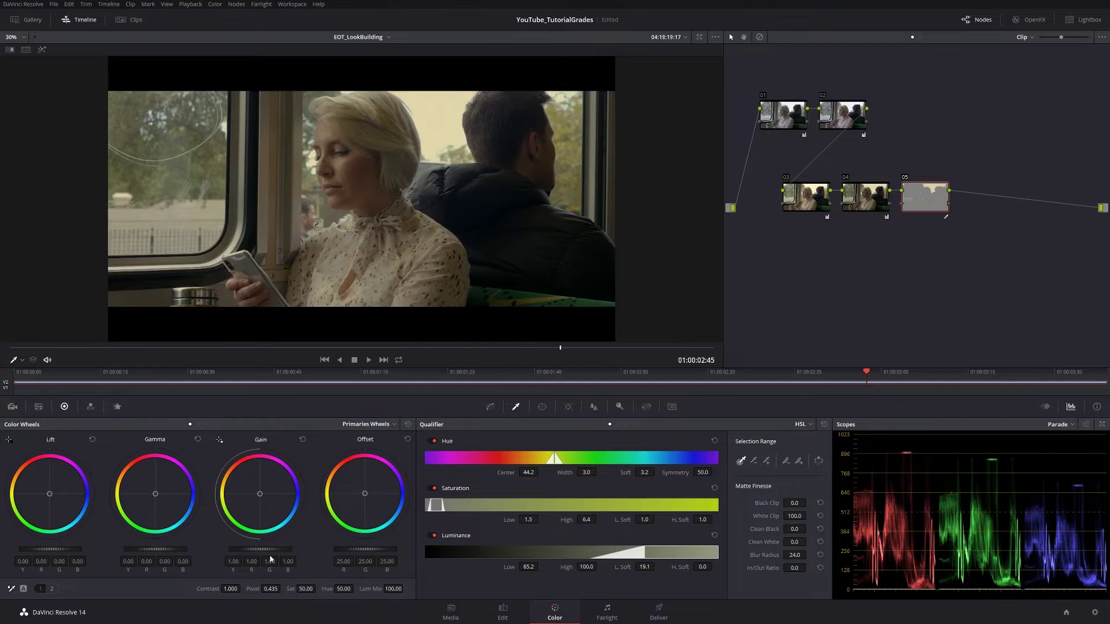
mouse_move(260, 550)
left_mouse_down()
mouse_move(237, 550)
mouse_move(267, 549)
left_mouse_up()
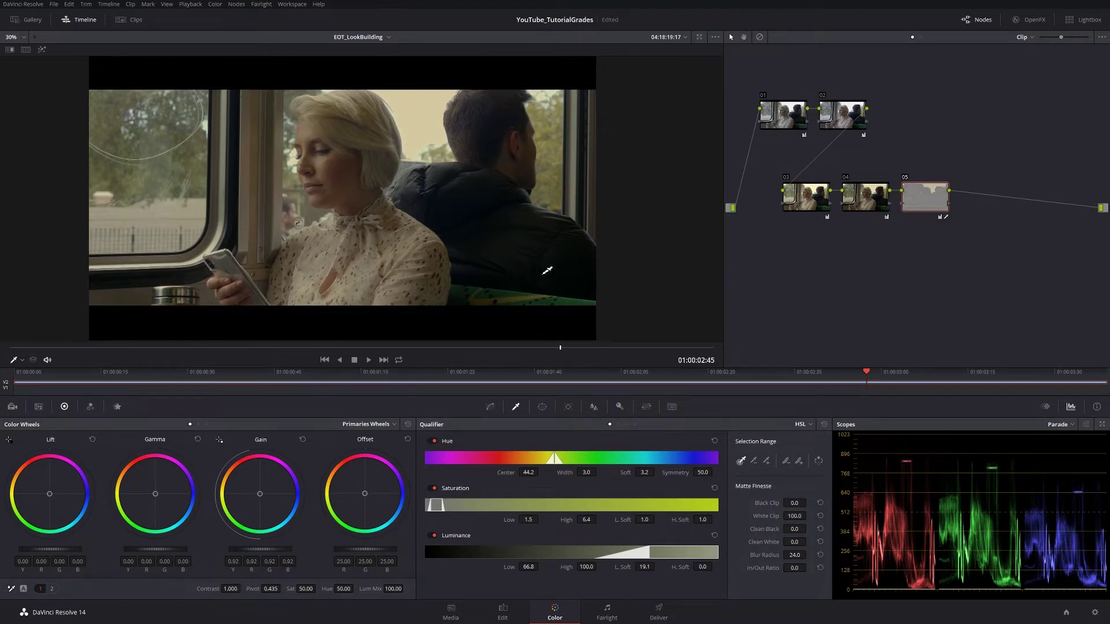
scroll(519, 238, "up", 2)
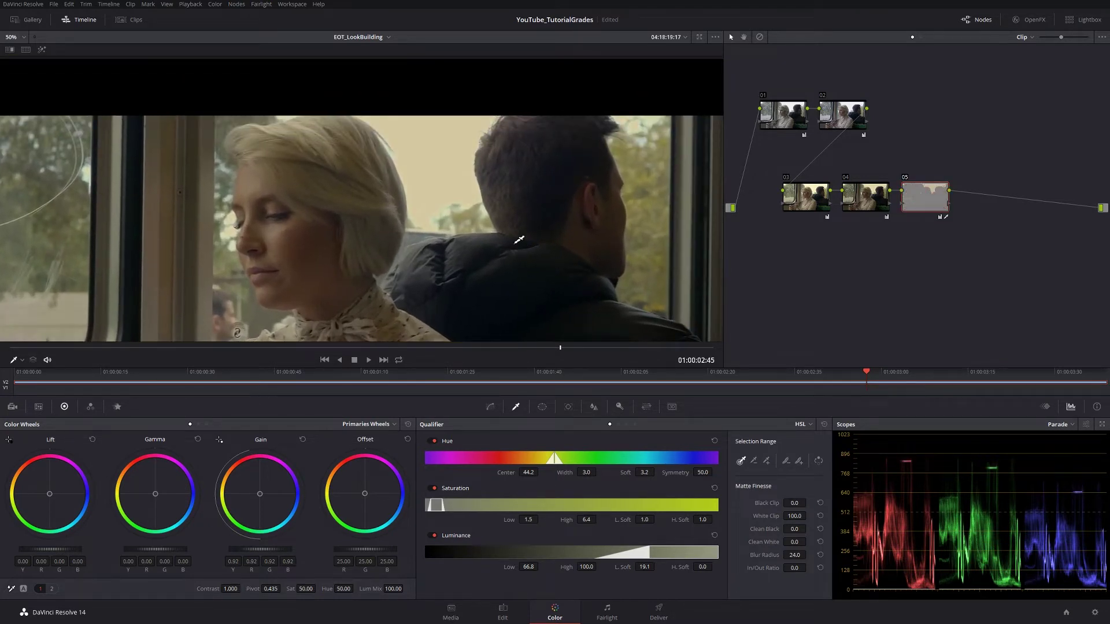
scroll(367, 223, "up", 4)
scroll(367, 222, "up", 2)
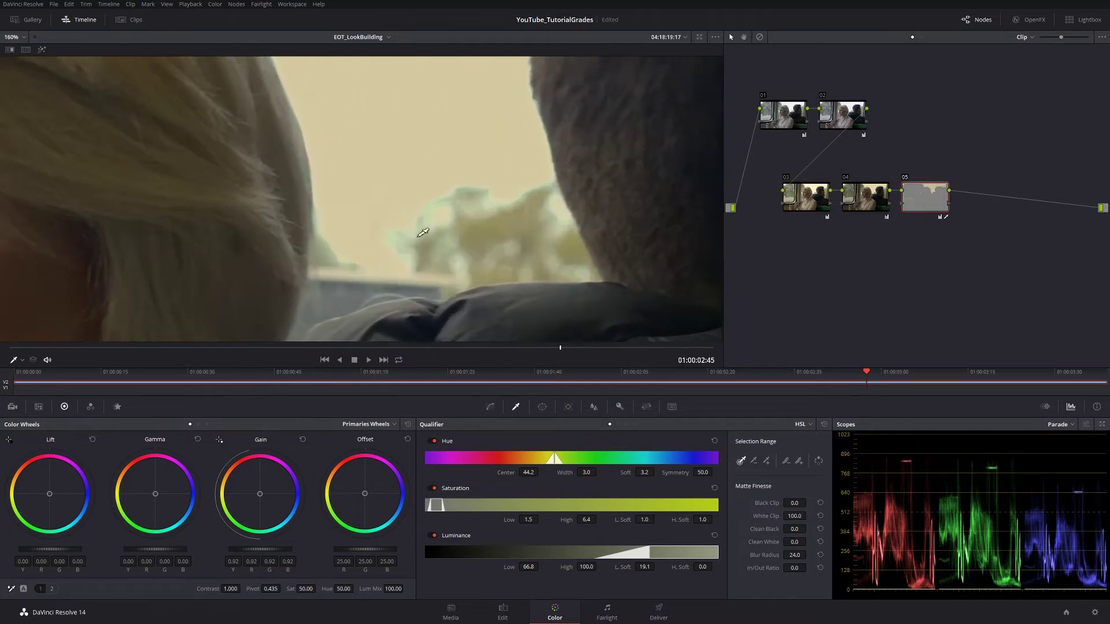
key("shift+z")
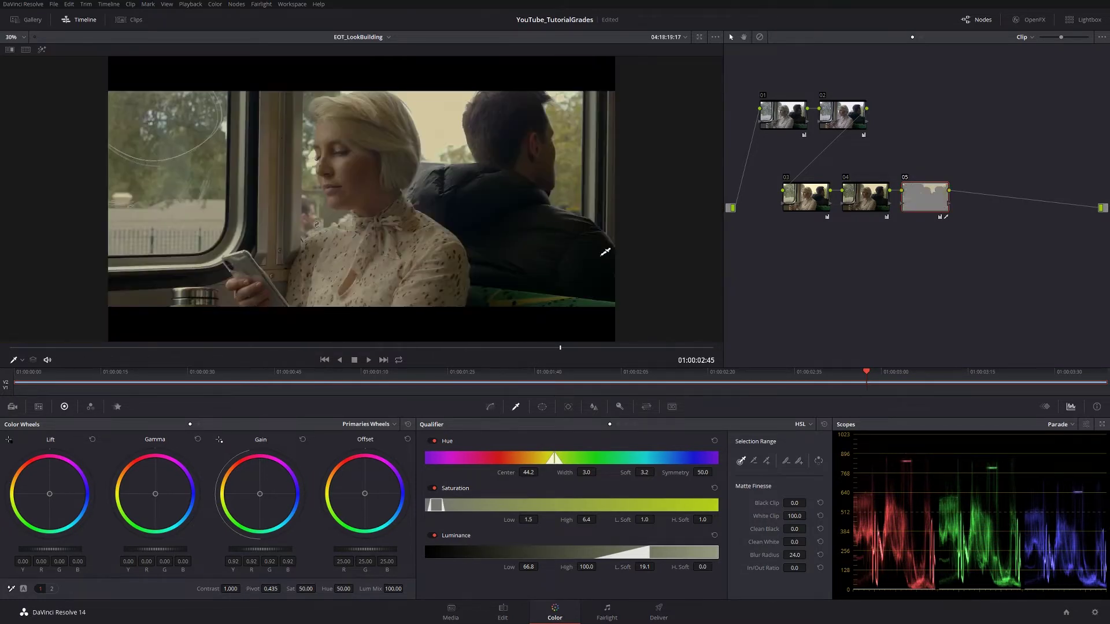
scroll(609, 103, "up", 2)
Compare the result with the Edge of Tomorrow reference still and save the project.
key("ctrl+w")
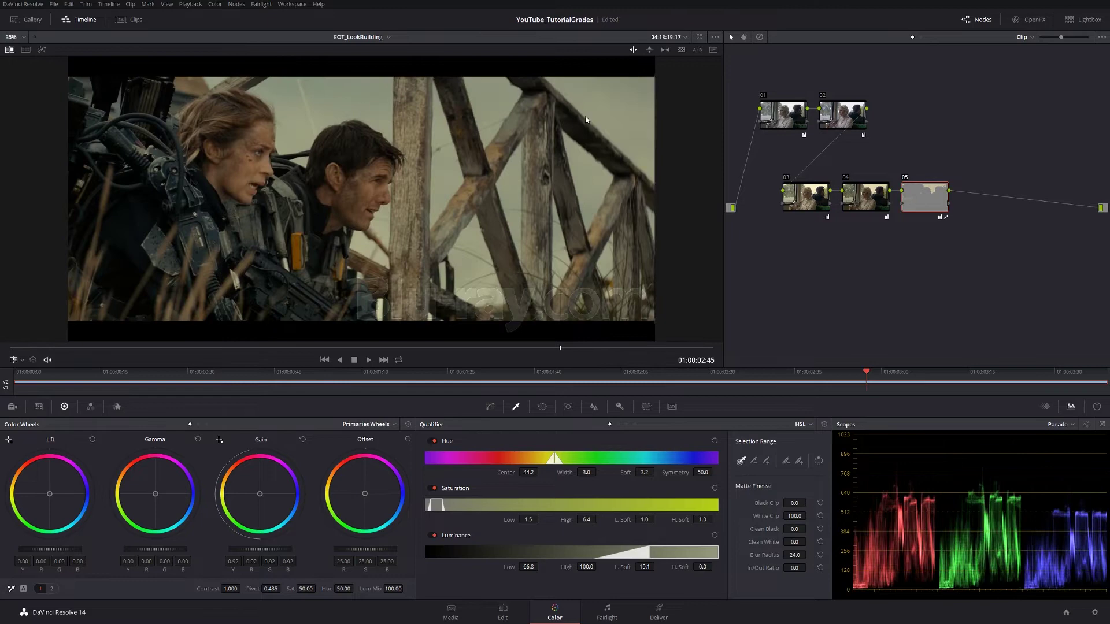
key("ctrl+w")
key("ctrl+w")
key("ctrl+s")
key("ctrl+w")
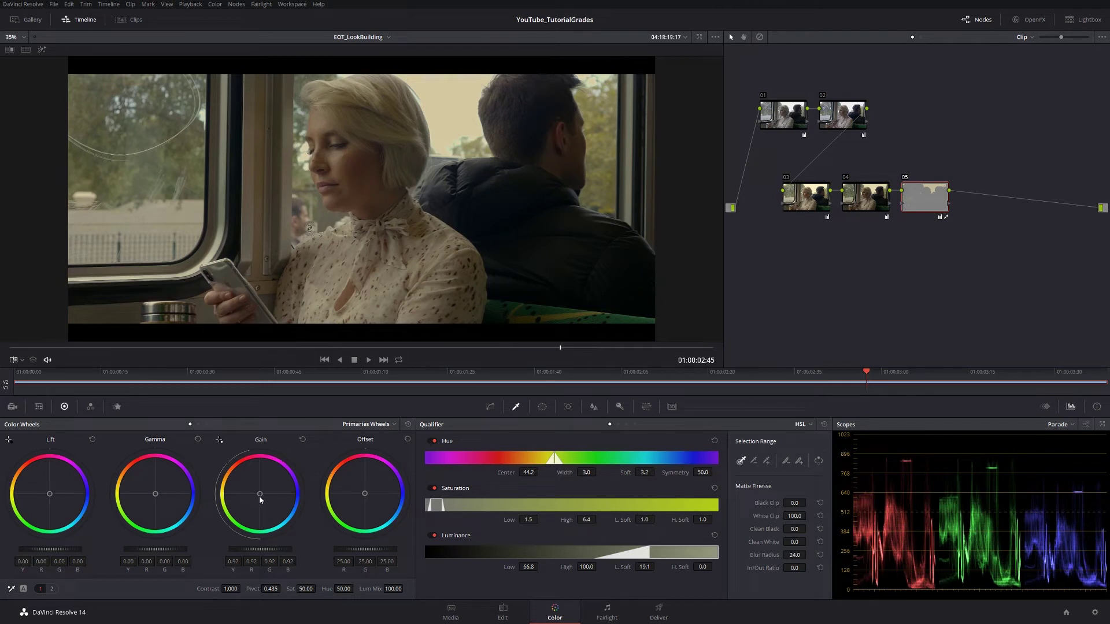
Nudge node 05's highlight tint slightly toward blue and reduce its saturation to 38.60.
left_click_drag(260, 494, 260, 495)
left_click_drag(259, 495, 260, 496)
scroll(599, 242, "down", 1)
key("ctrl+w")
key("ctrl+w")
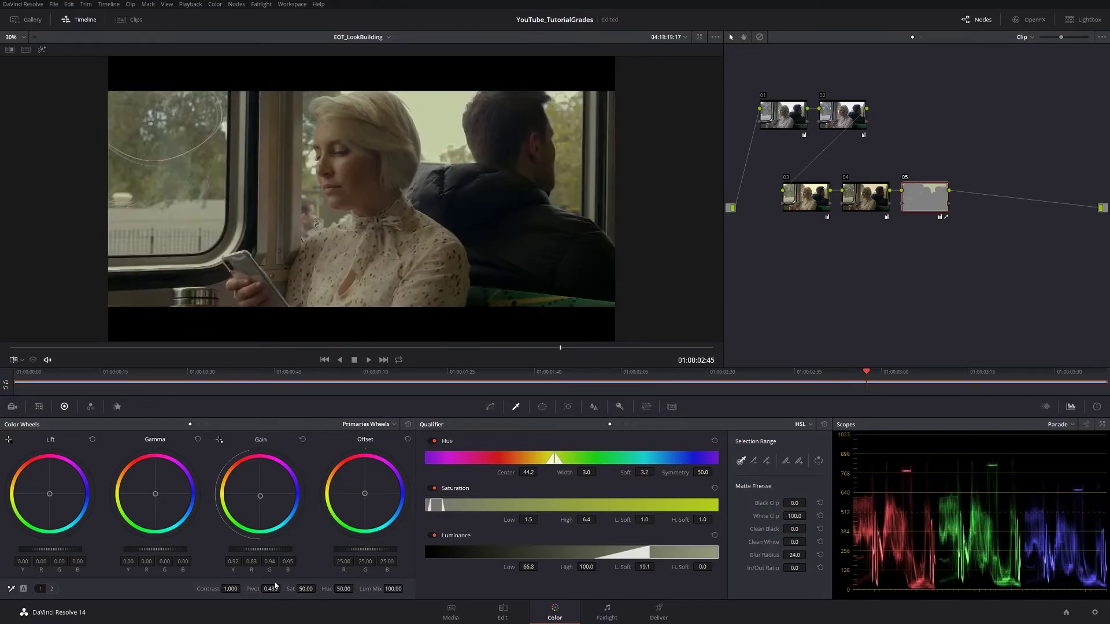
left_click_drag(305, 590, 277, 589)
key("ctrl+w")
key("ctrl+w")
key("ctrl+w")
key("ctrl+w")
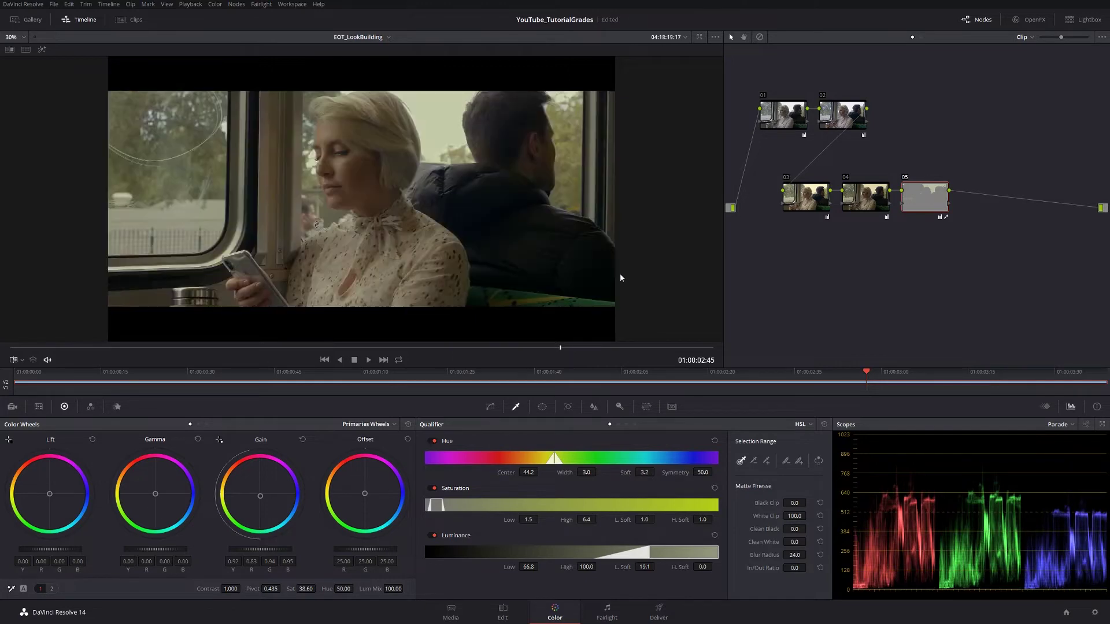
scroll(489, 130, "up", 2)
scroll(489, 131, "up", 3)
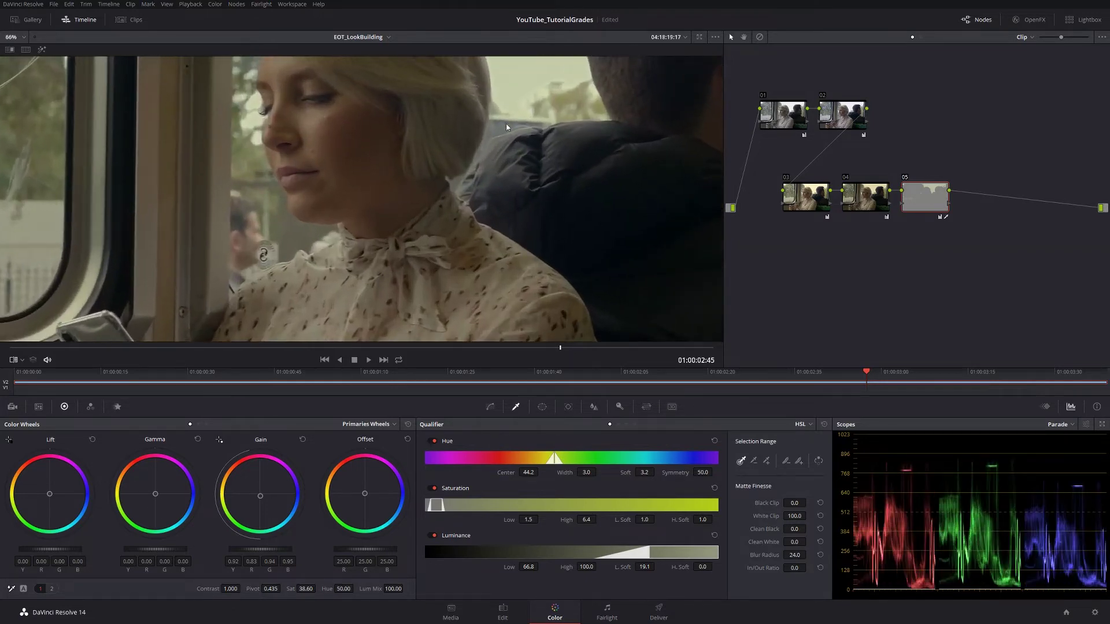
key("ctrl+w")
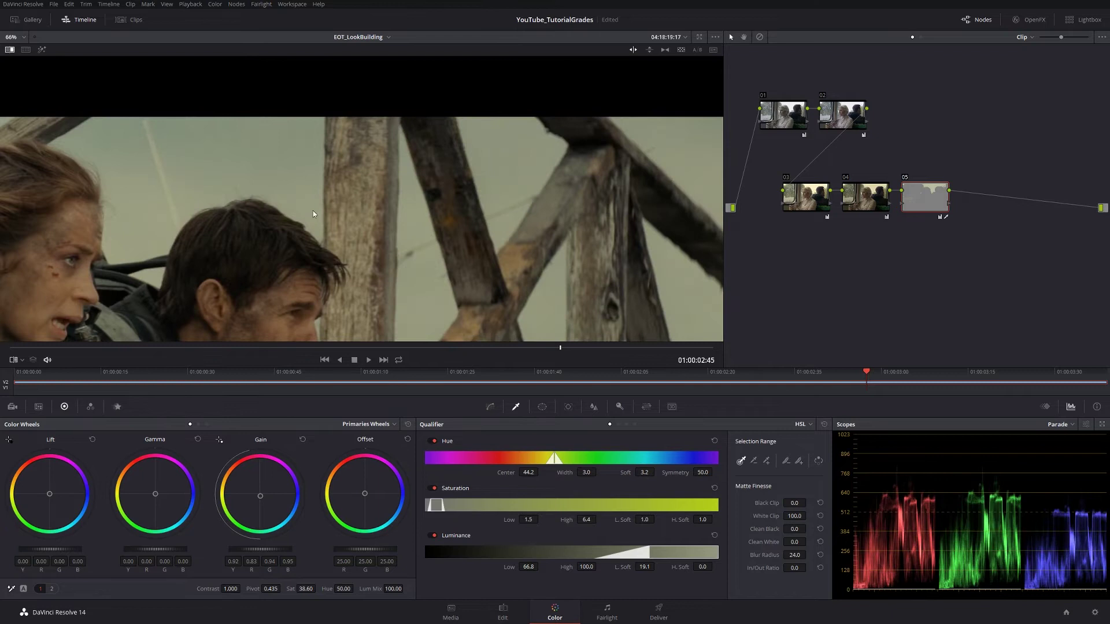
scroll(314, 214, "up", 4)
scroll(431, 230, "up", 3)
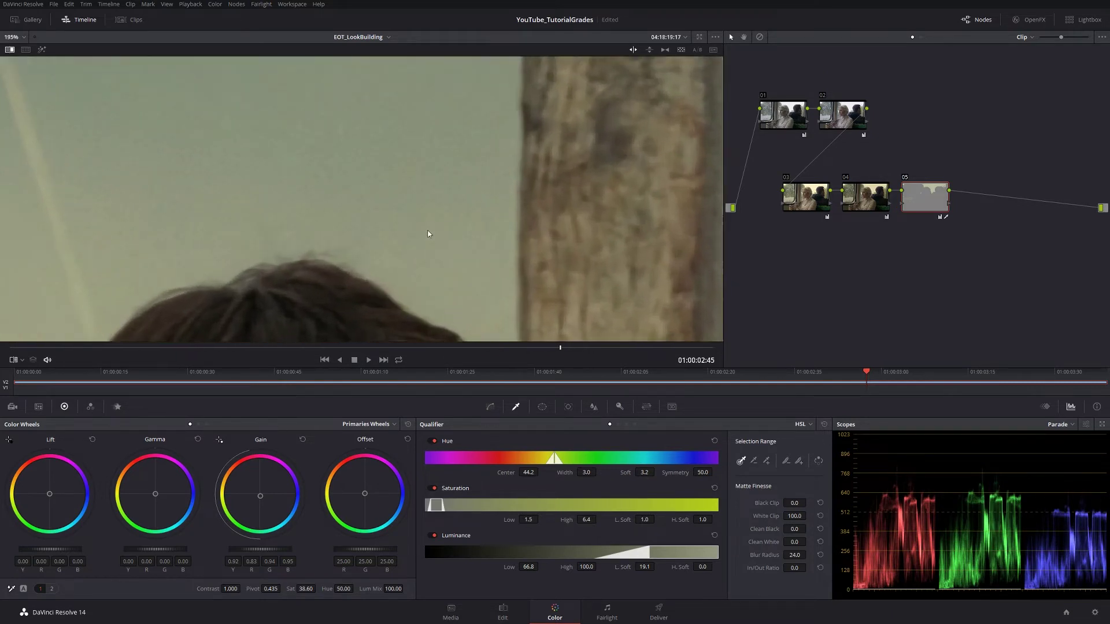
scroll(429, 233, "down", 2)
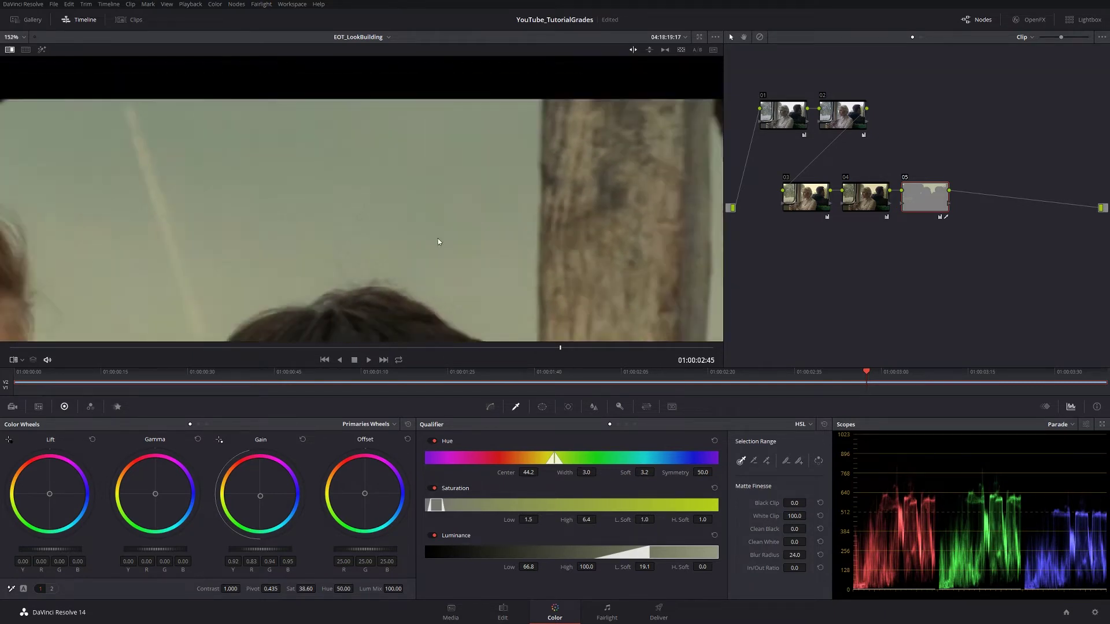
scroll(438, 241, "down", 4)
scroll(465, 277, "up", 3)
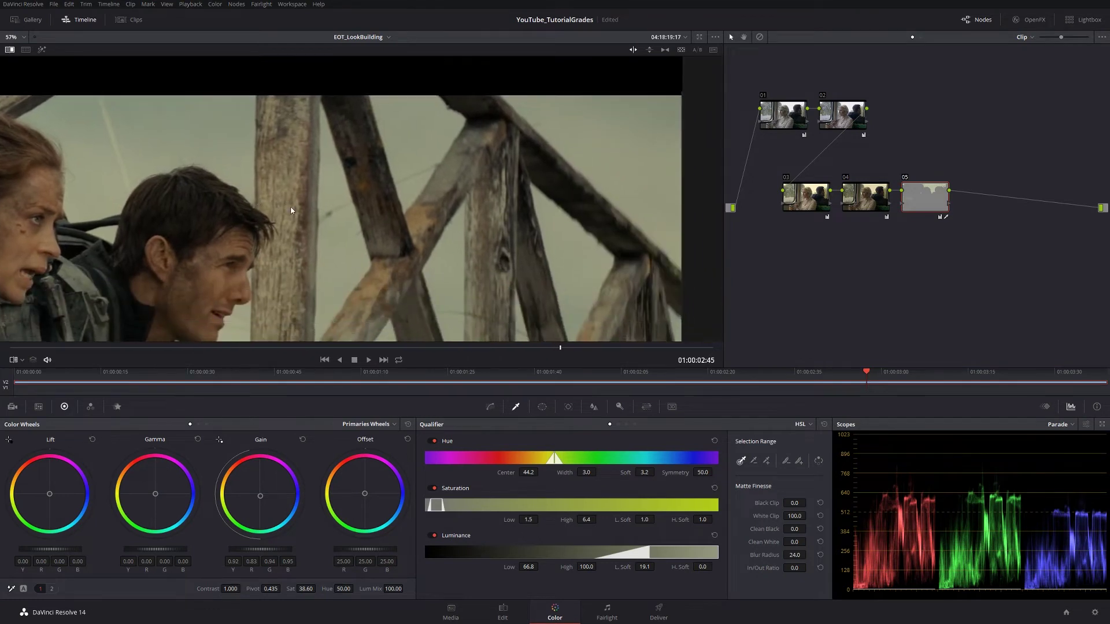
scroll(367, 216, "up", 3)
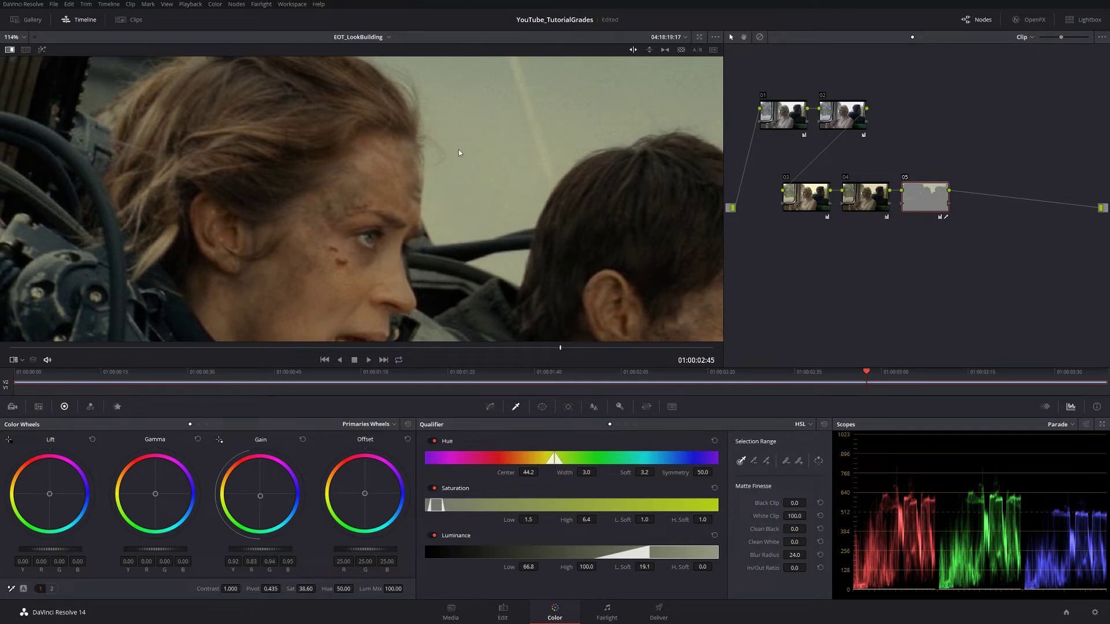
scroll(372, 260, "down", 6)
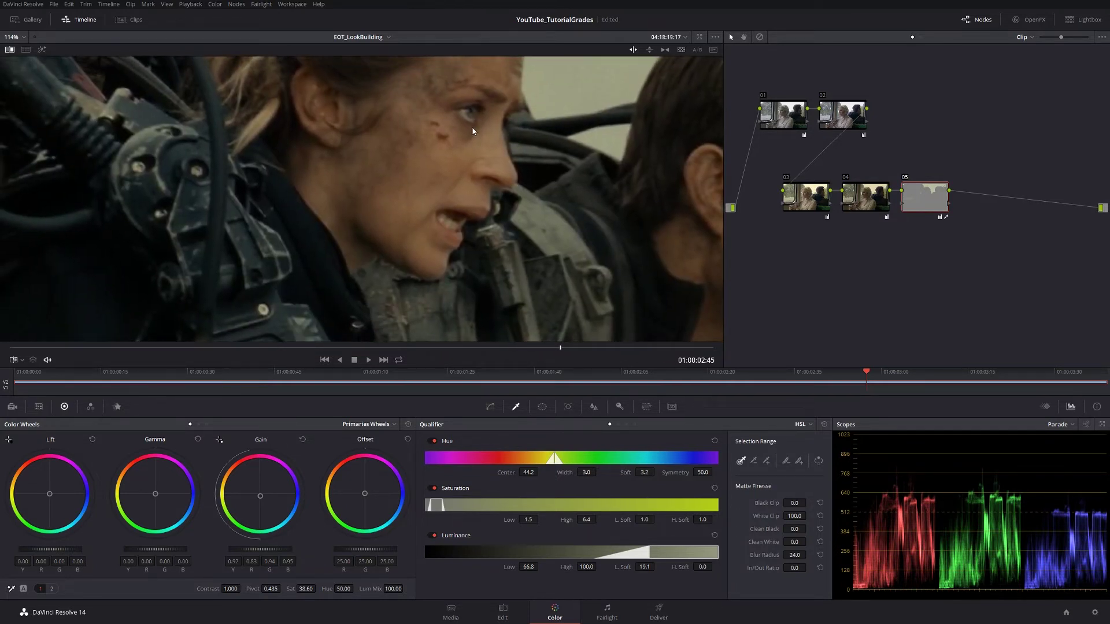
key("ctrl+w")
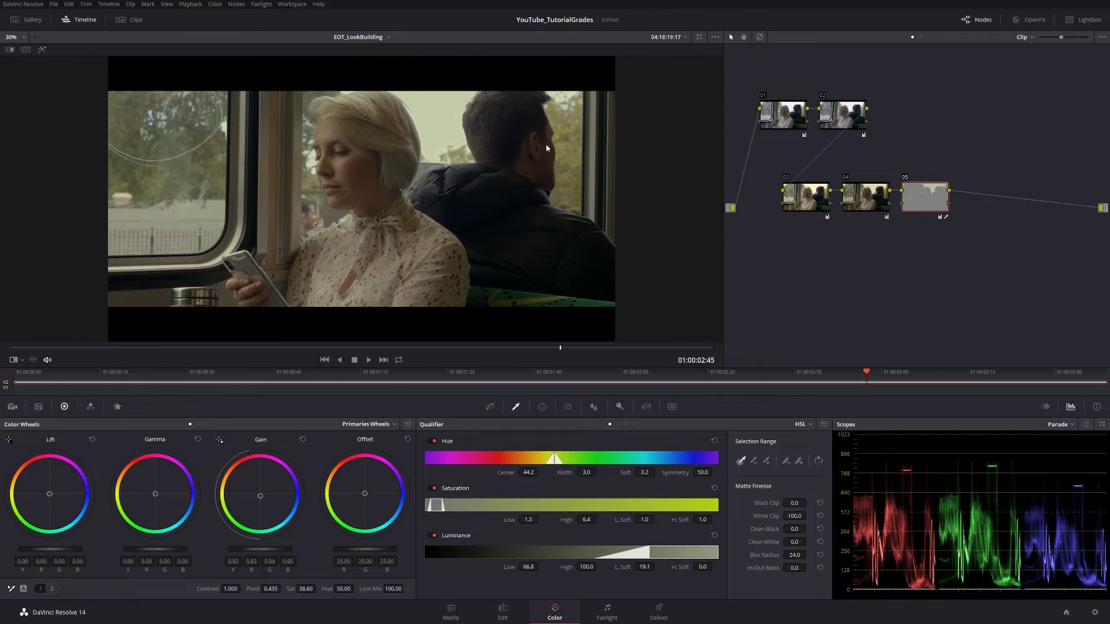
Add serial node 06 after node 05 and browse the OpenFX effects library.
key("alt+s")
scroll(543, 154, "up", 3)
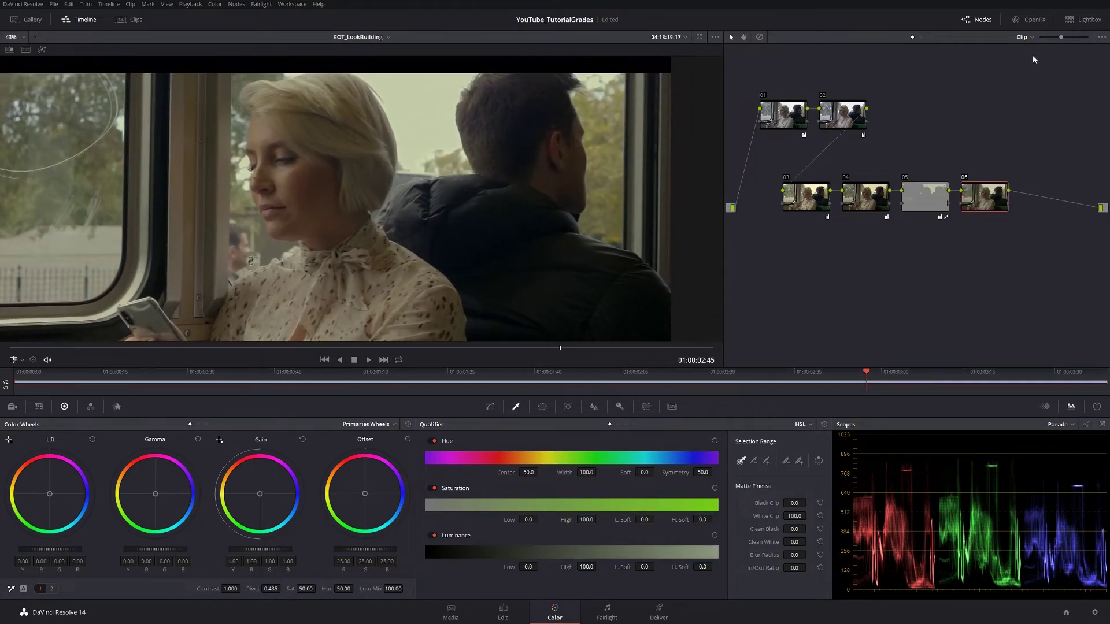
left_click(1031, 20)
scroll(992, 252, "down", 3)
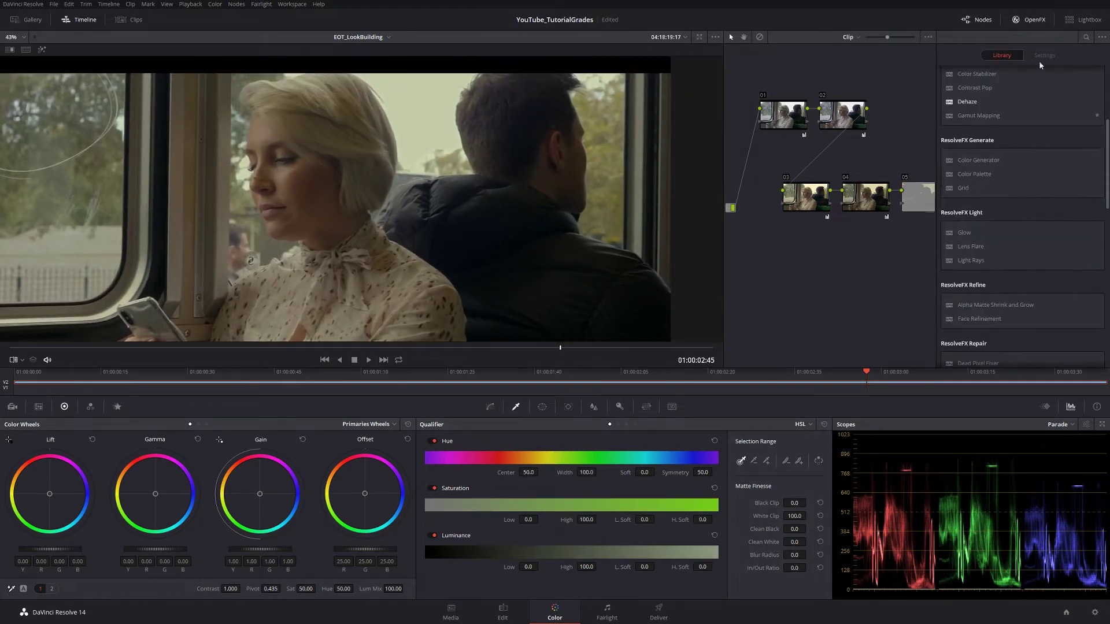
left_click(1032, 20)
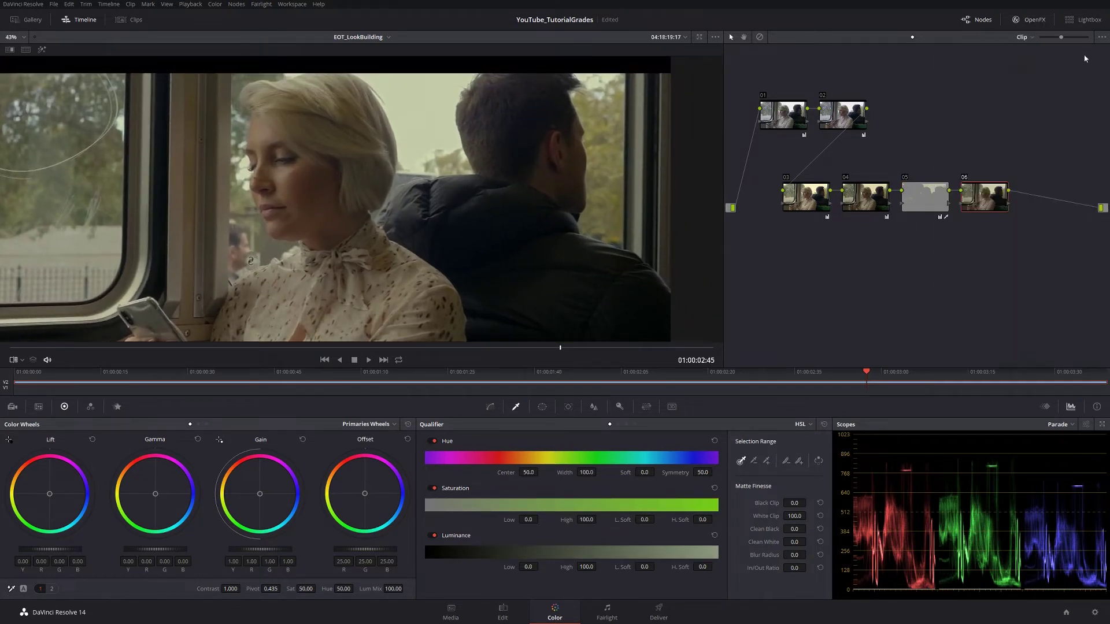
Find Film Grain under ResolveFX Texture and apply it to node 06.
left_click(1048, 23)
scroll(1003, 240, "down", 5)
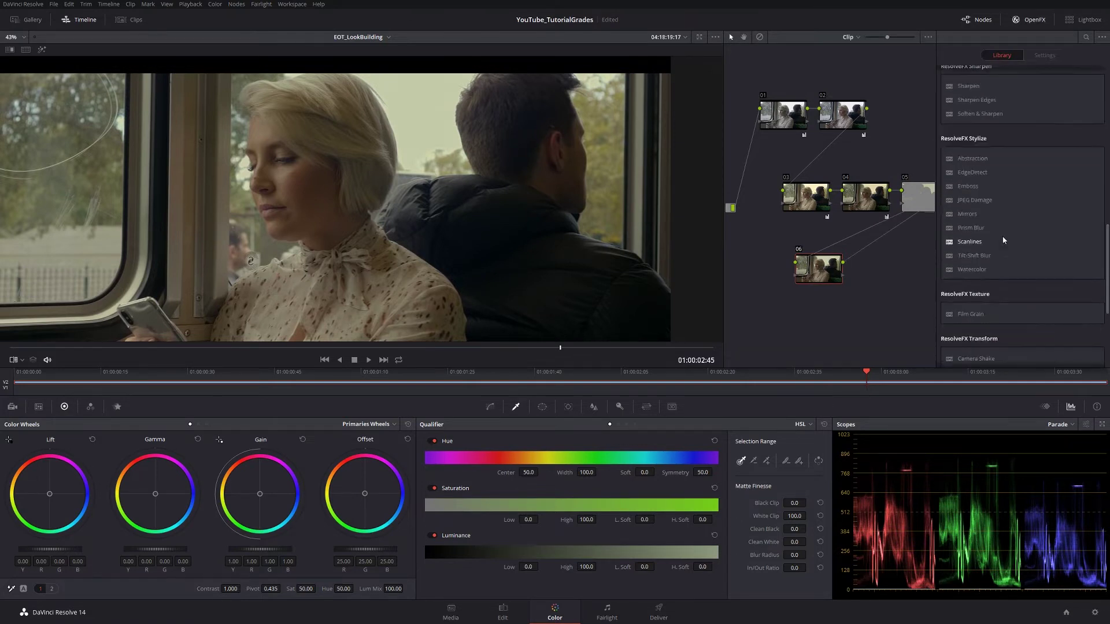
scroll(1004, 244, "up", 3)
scroll(1006, 251, "down", 6)
scroll(1002, 264, "up", 3)
scroll(1002, 265, "up", 6)
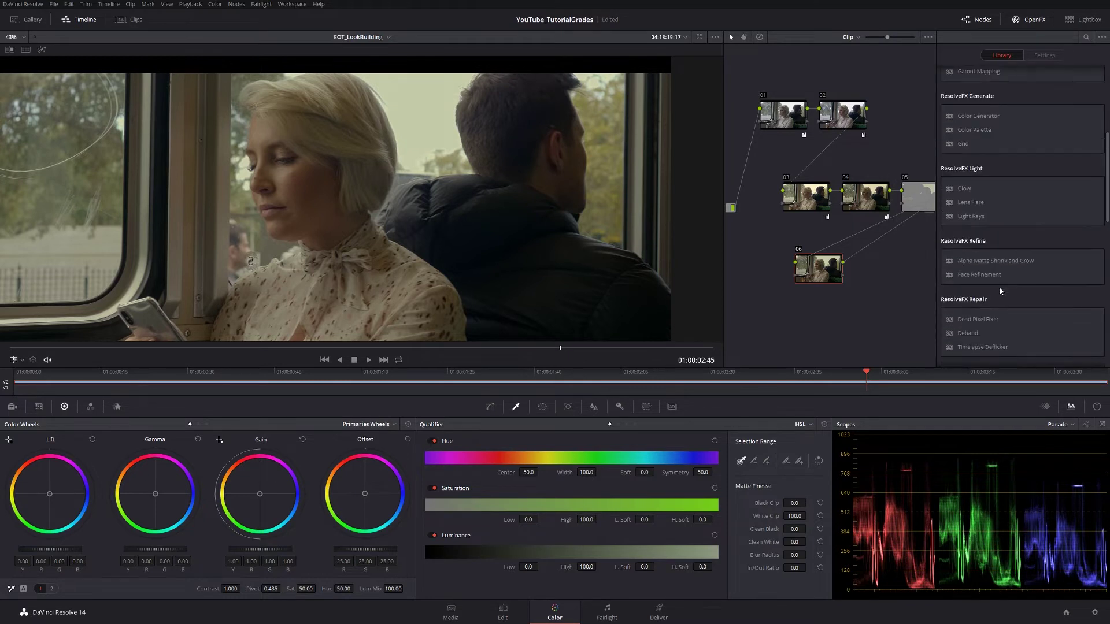
scroll(1000, 287, "up", 3)
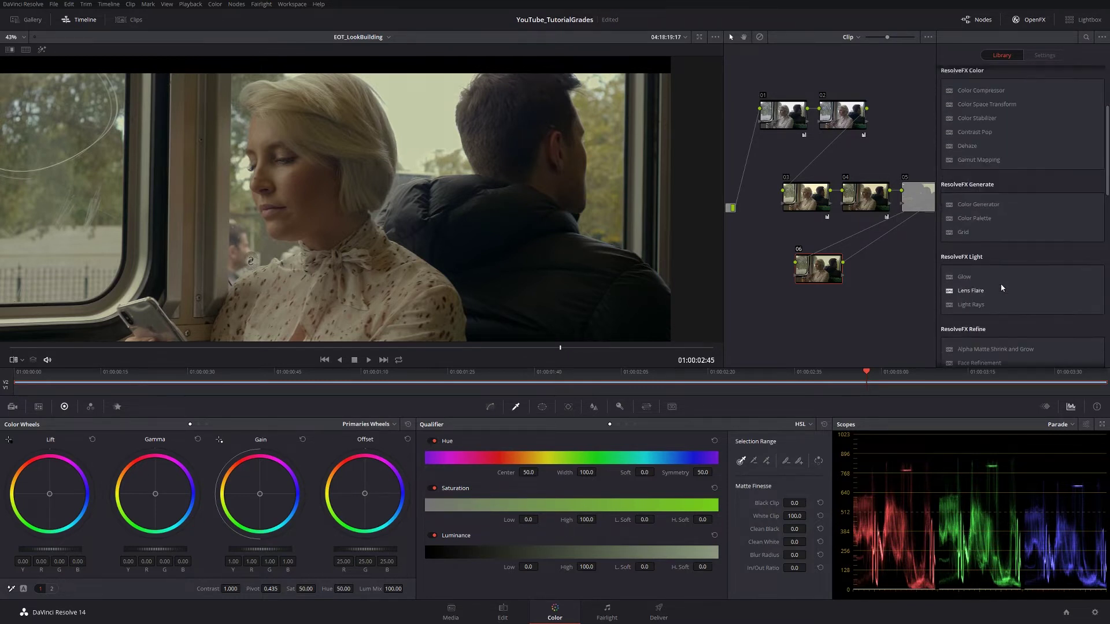
scroll(1002, 287, "down", 8)
left_click_drag(970, 221, 901, 263)
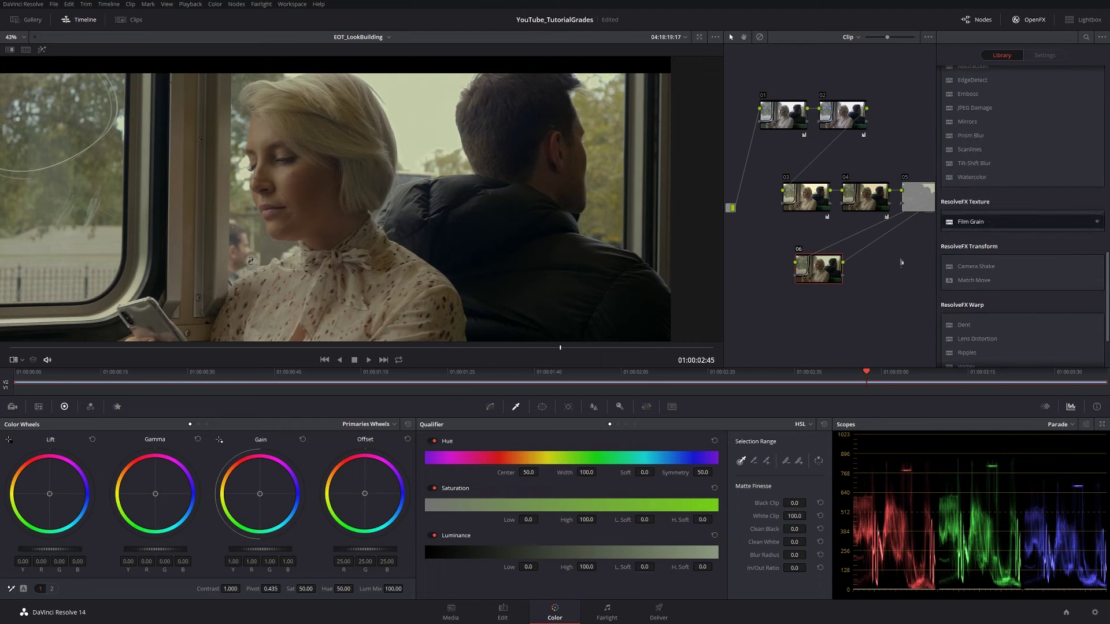
left_click_drag(823, 281, 823, 281)
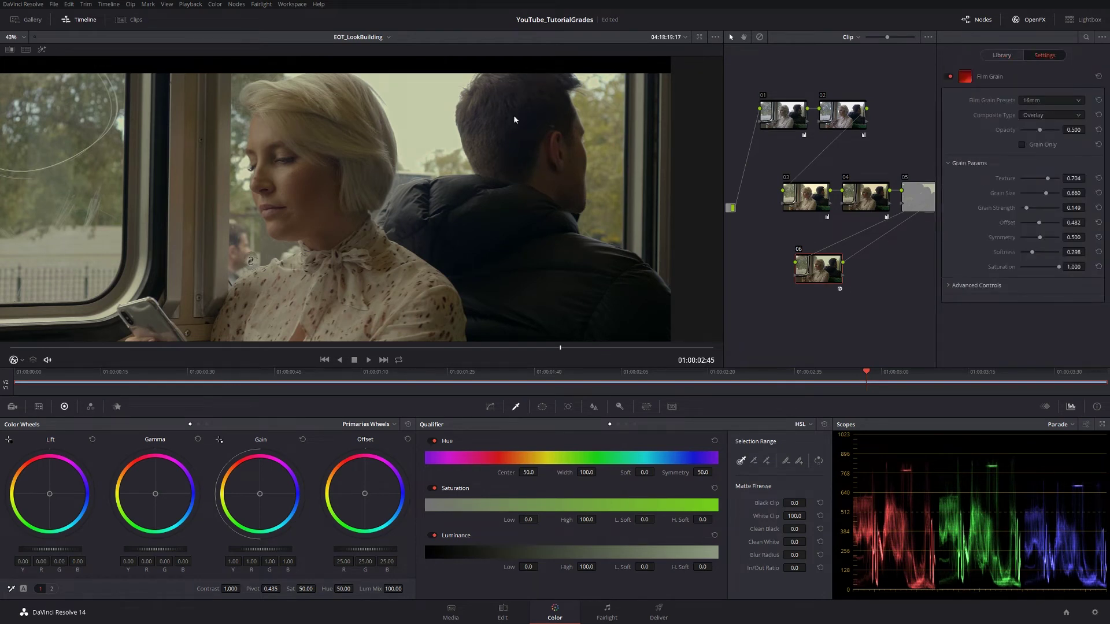
Set Film Grain texture, grain size and strength to 1.000, checking against the reference still.
scroll(515, 118, "up", 5)
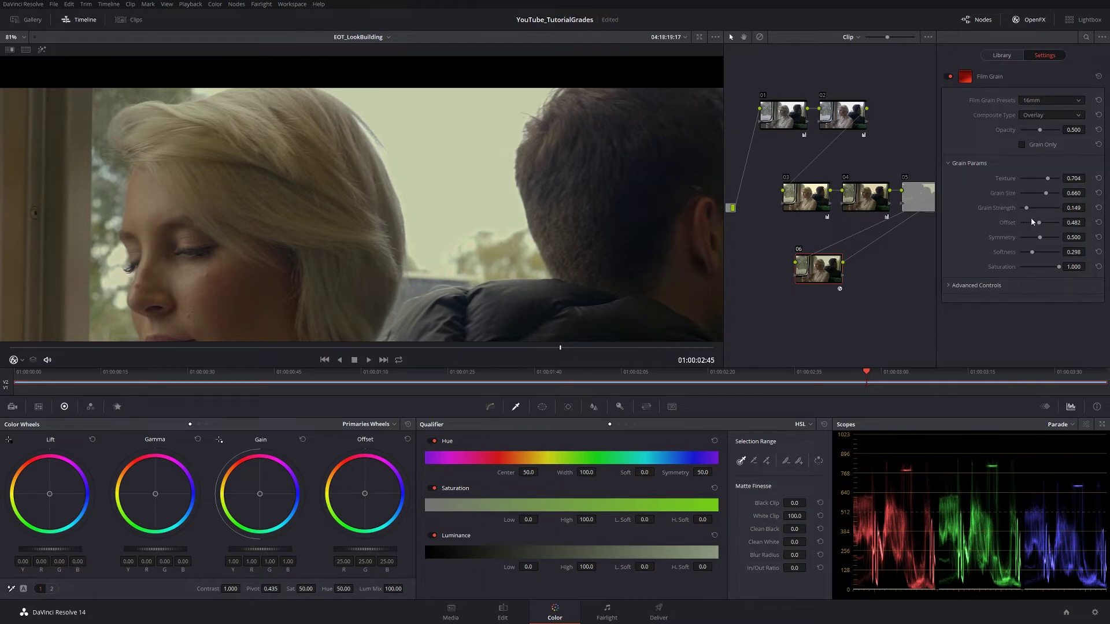
left_click_drag(1027, 208, 1059, 178)
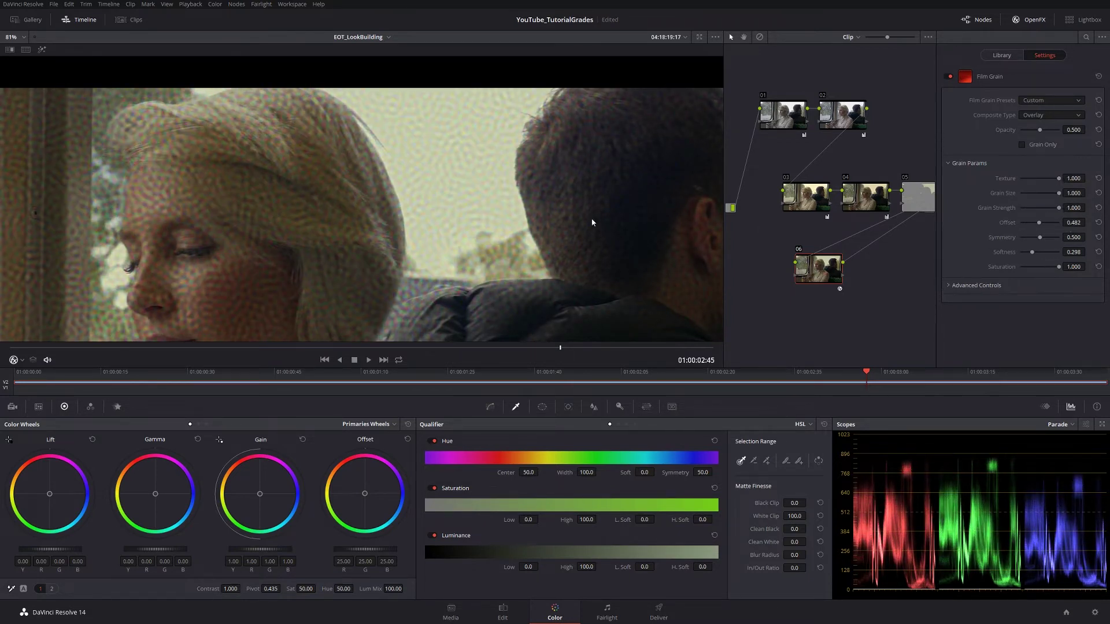
scroll(592, 222, "down", 2)
scroll(495, 214, "up", 5)
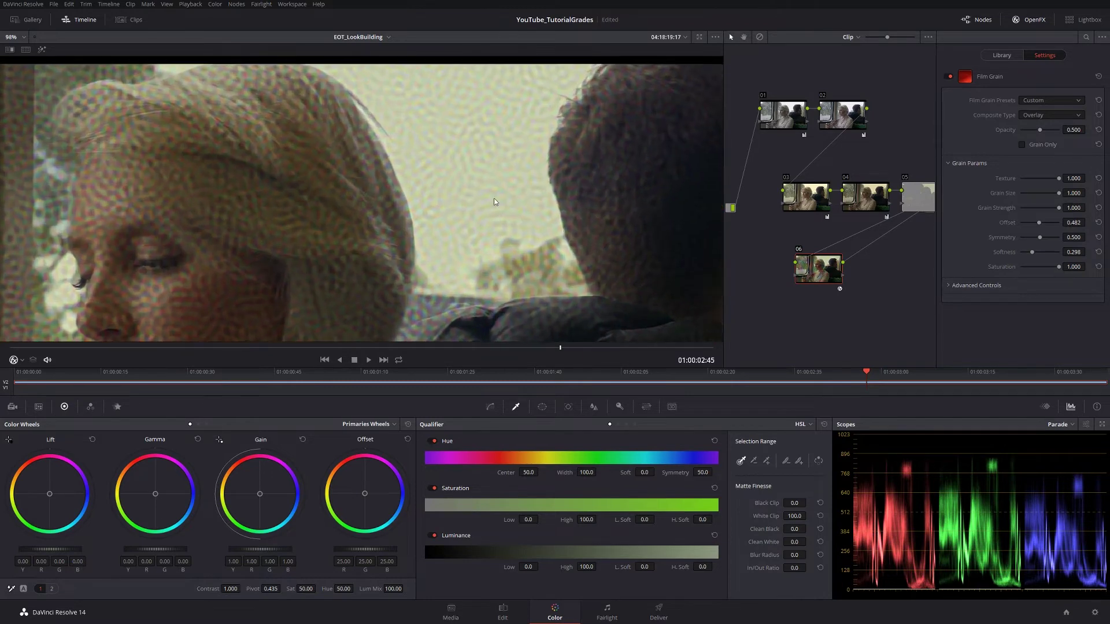
key("ctrl+w")
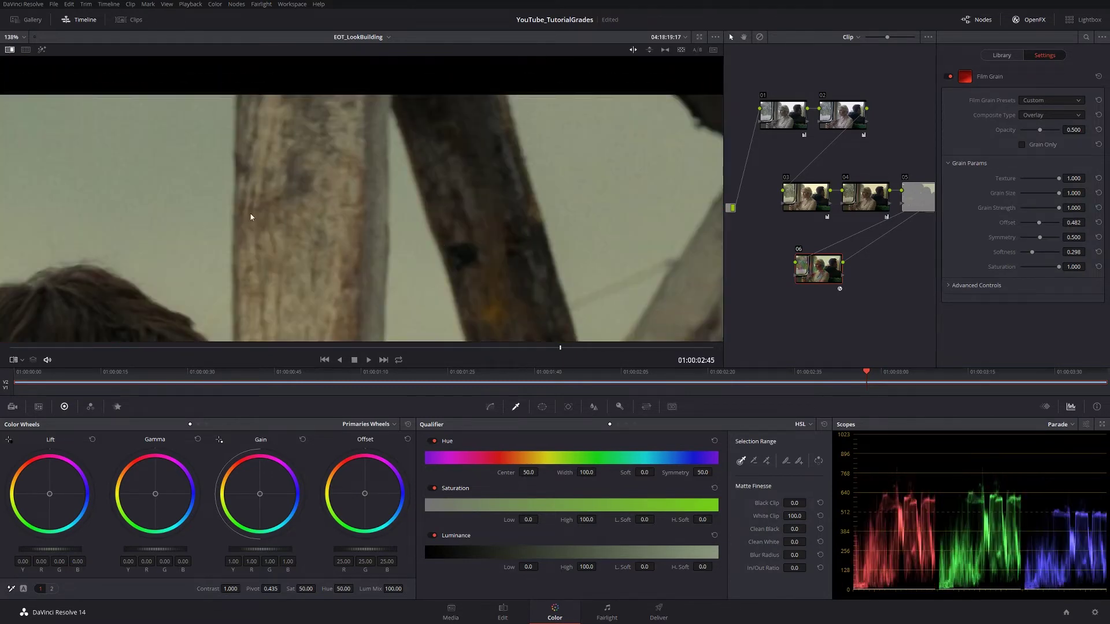
scroll(605, 224, "up", 3)
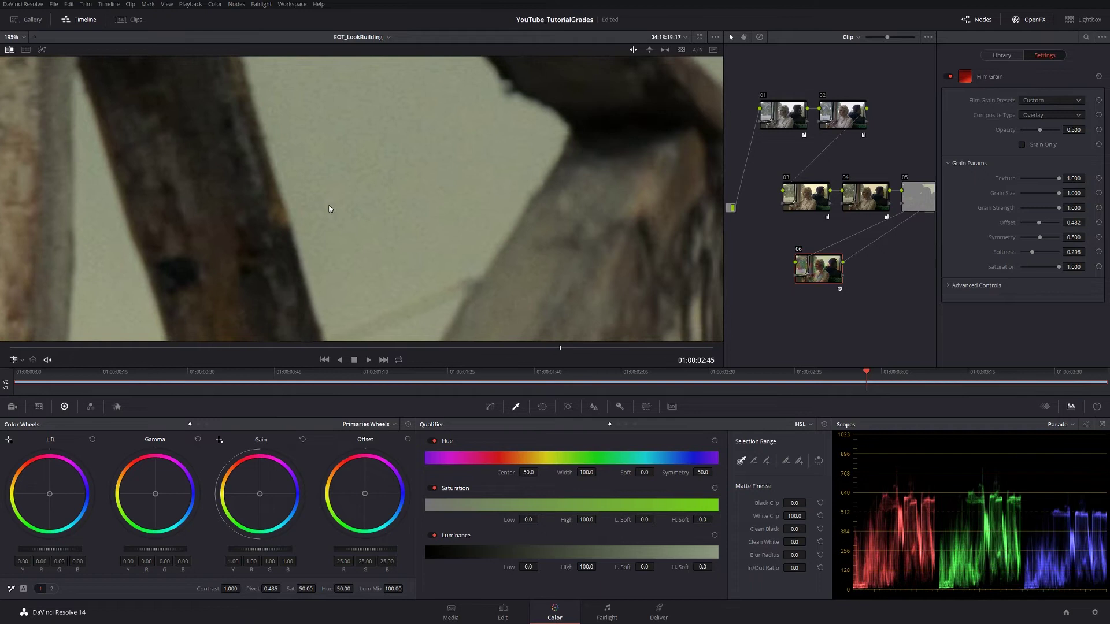
scroll(518, 235, "down", 2)
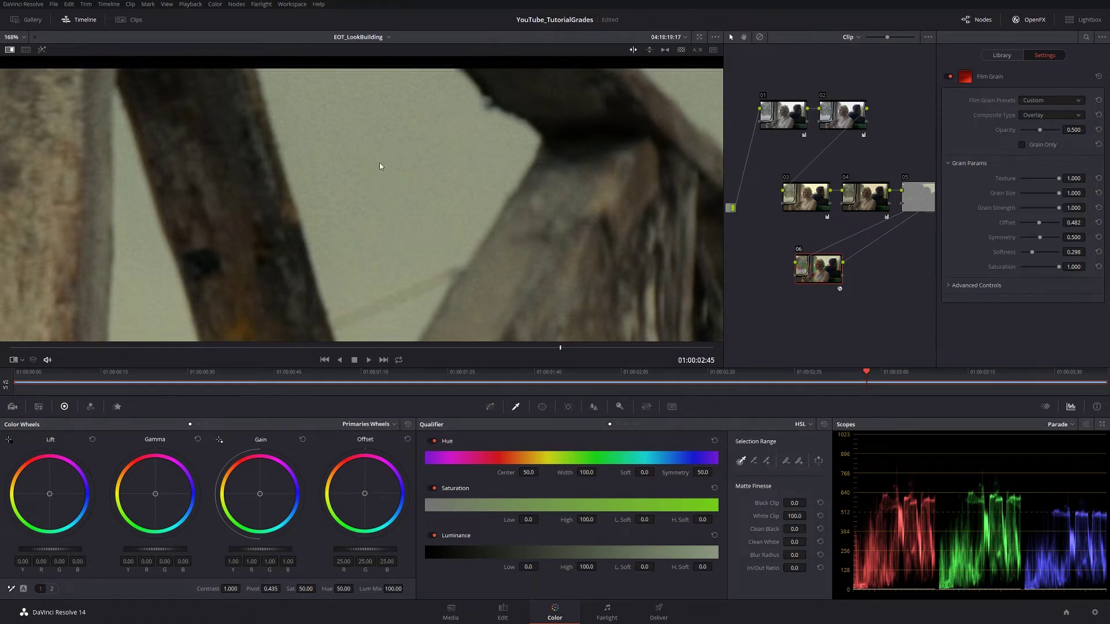
scroll(374, 186, "down", 3)
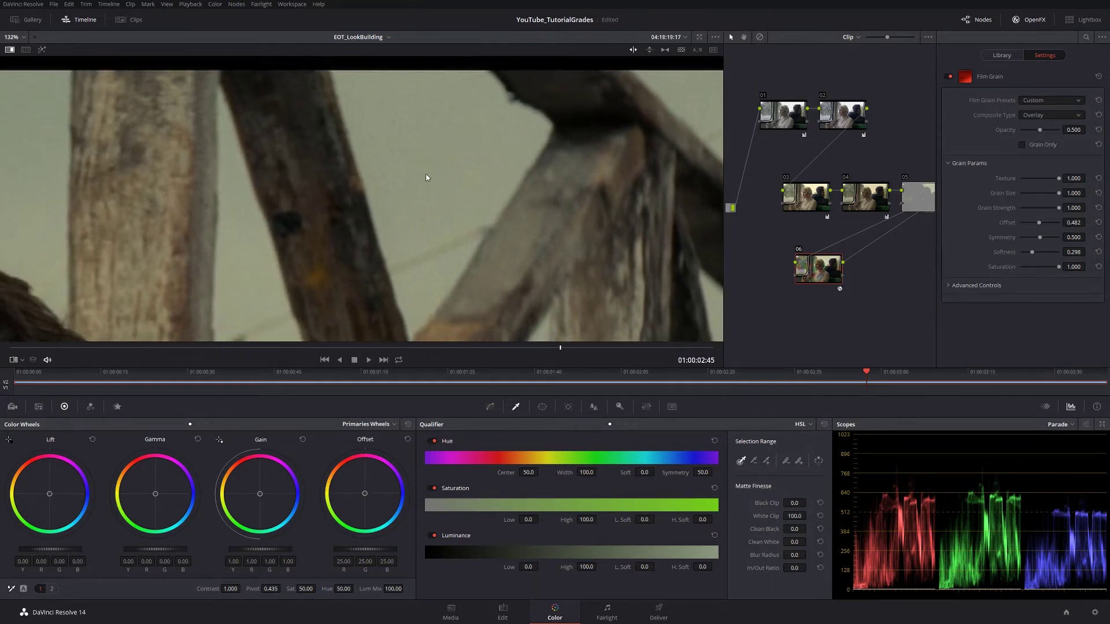
scroll(460, 197, "down", 3)
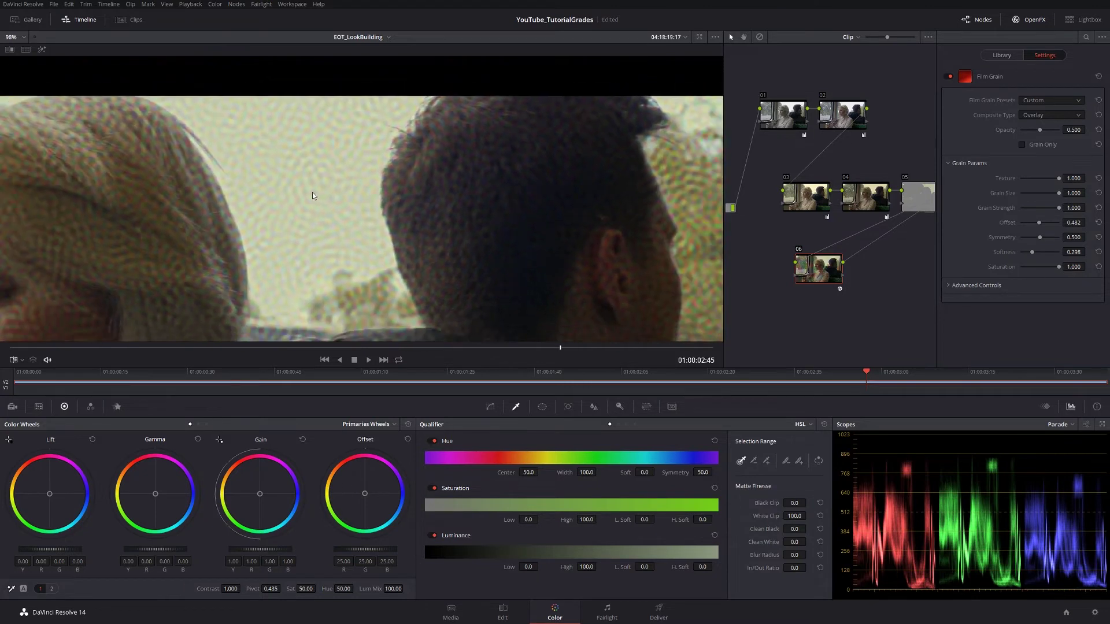
Remove the colour from the film grain and reduce its texture to zero, comparing against the reference still.
left_click_drag(312, 192, 463, 236)
left_click_drag(1055, 268, 931, 268)
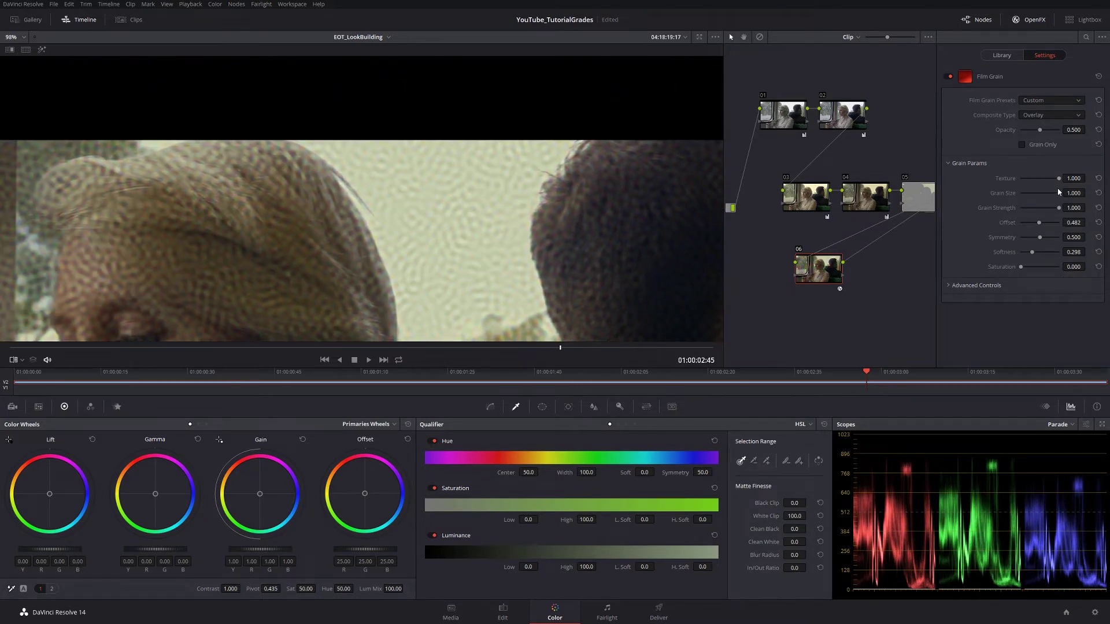
left_click_drag(1057, 179, 1034, 178)
key("ctrl+w")
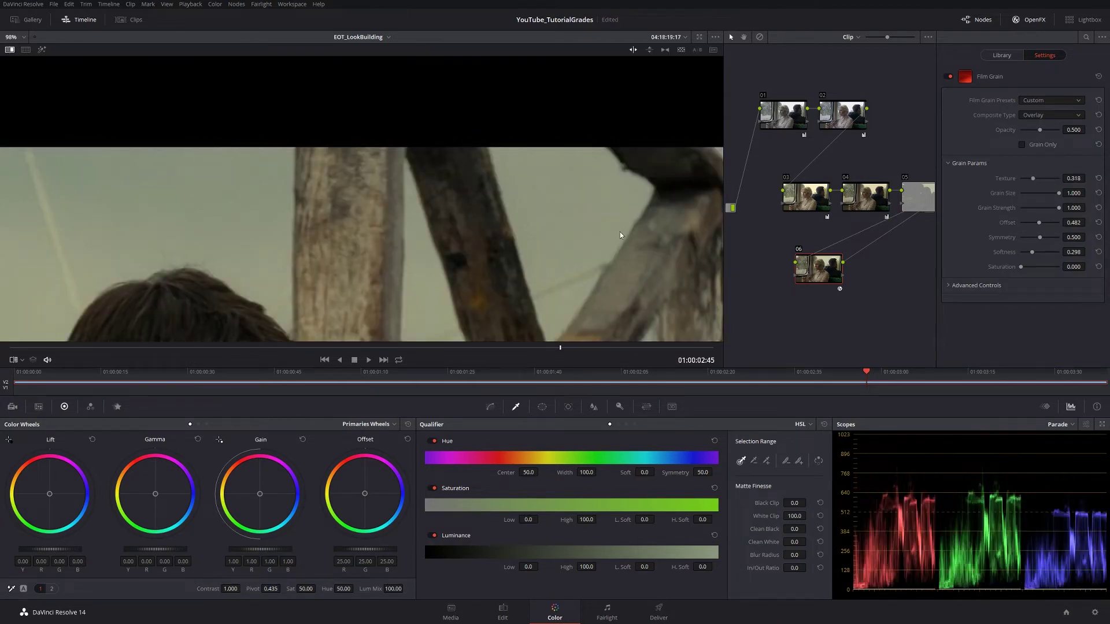
scroll(619, 231, "up", 3)
left_click_drag(607, 228, 483, 225)
key("ctrl+w")
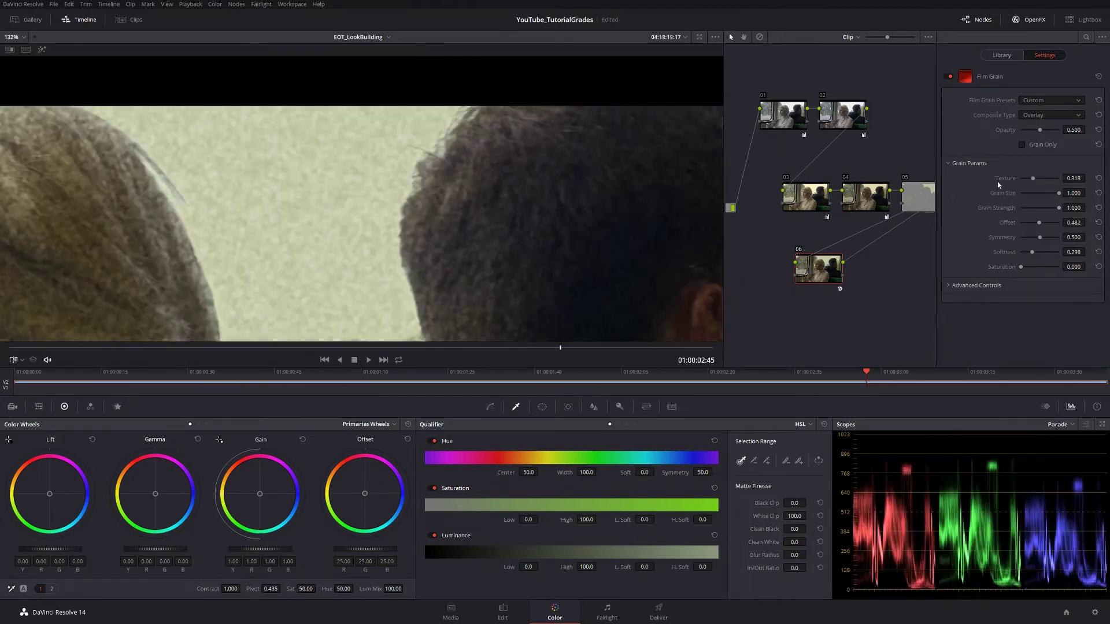
left_click_drag(1033, 180, 972, 180)
key("ctrl+w")
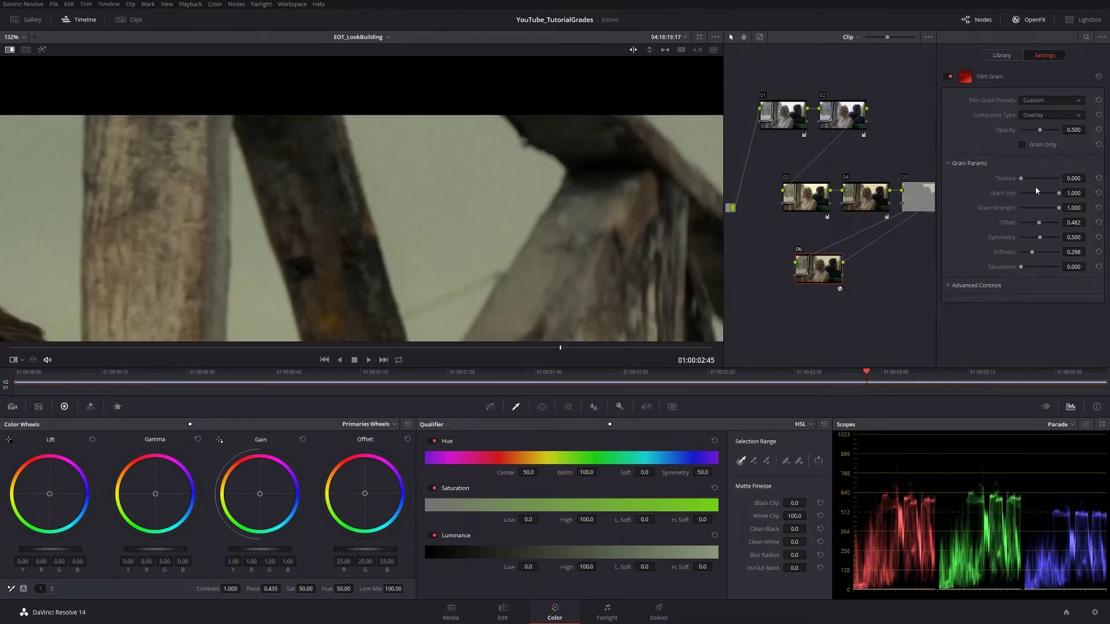
key("ctrl+w")
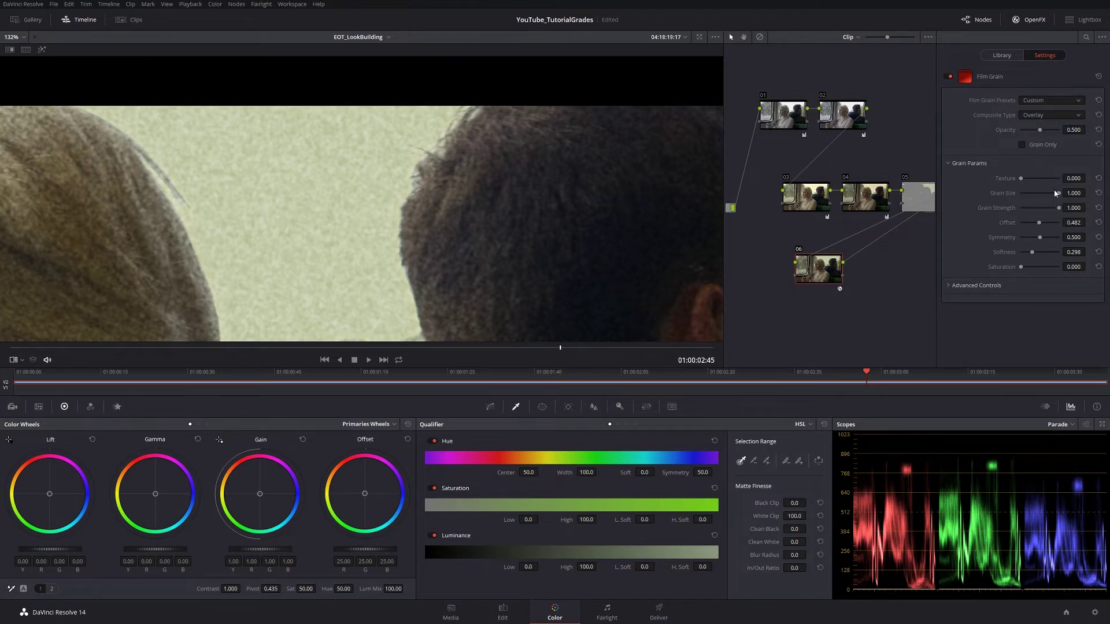
Set the Film Grain size to 0.500 and check it against the reference still.
left_click_drag(1055, 193, 1023, 194)
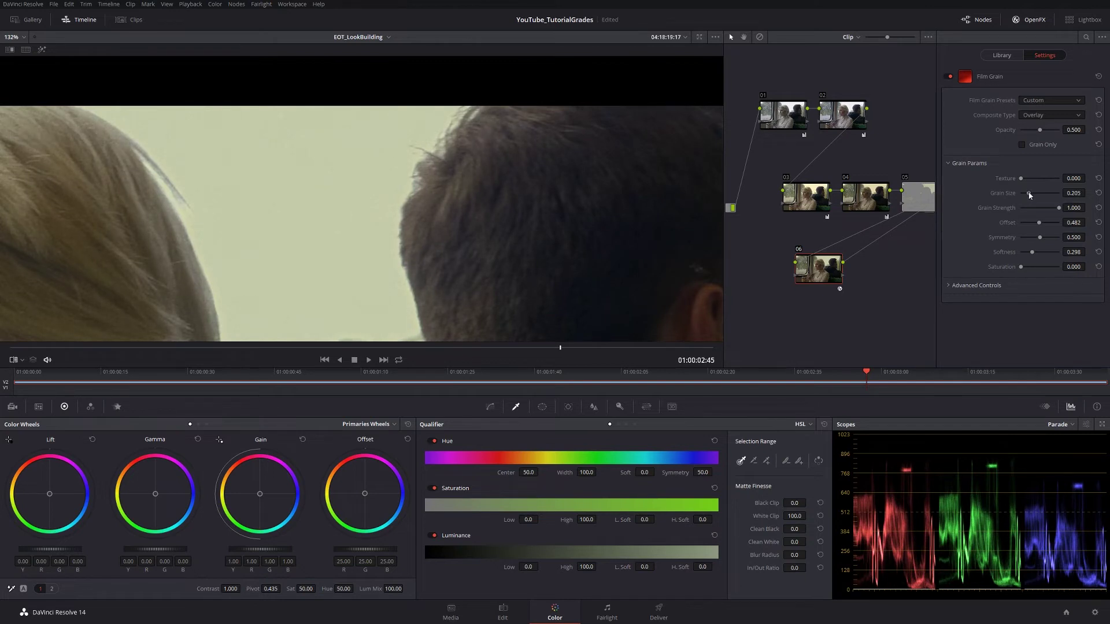
left_click_drag(1026, 193, 1036, 194)
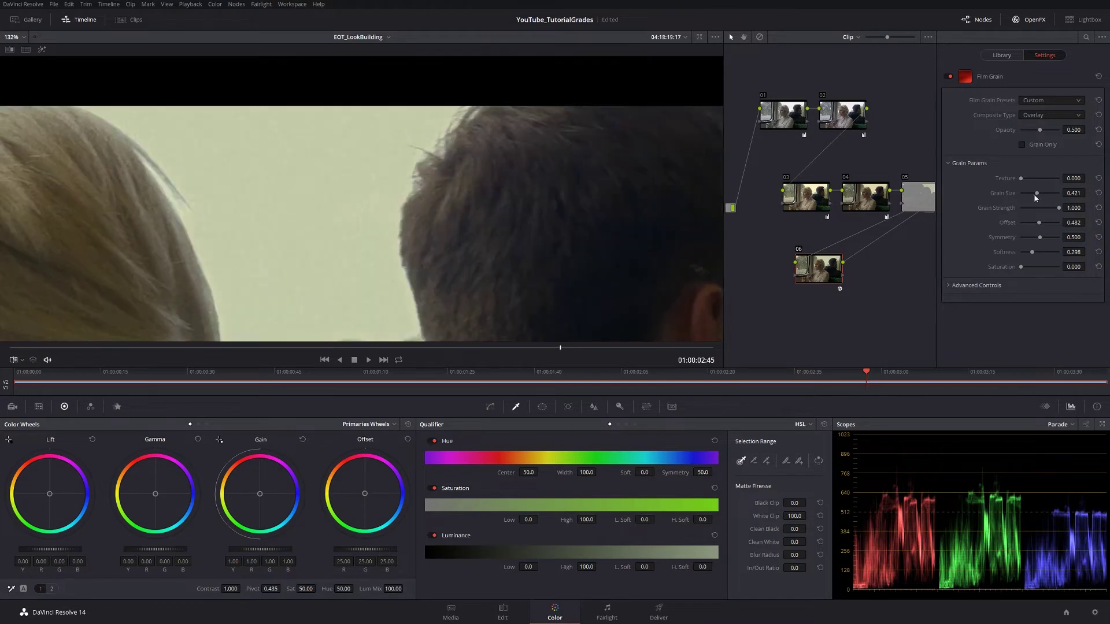
left_click_drag(1034, 193, 1039, 195)
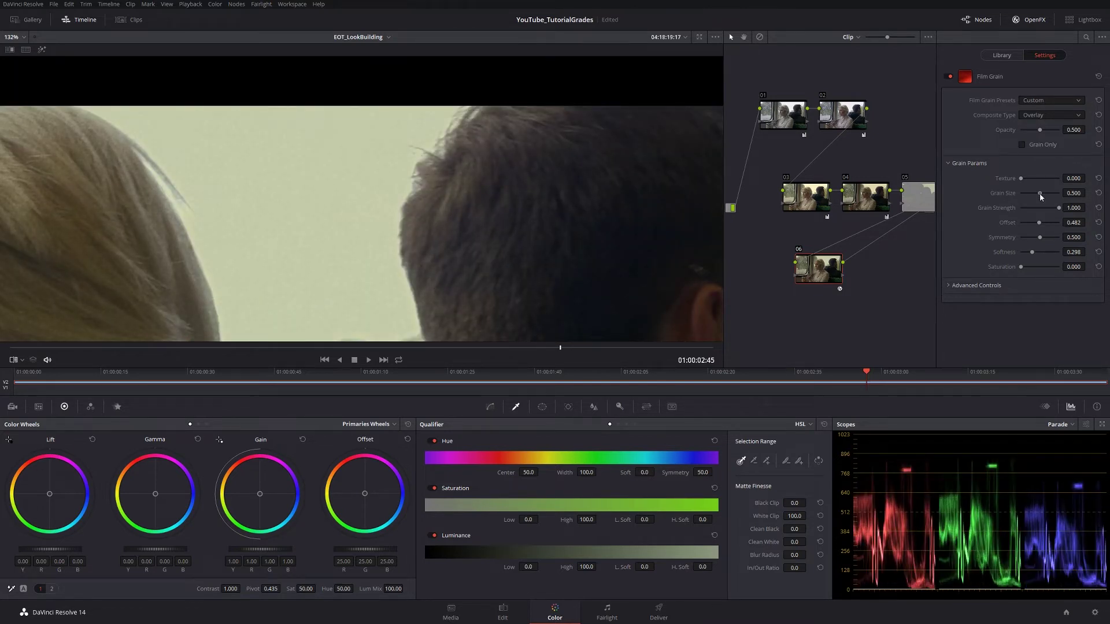
scroll(457, 175, "up", 2)
key("ctrl+w")
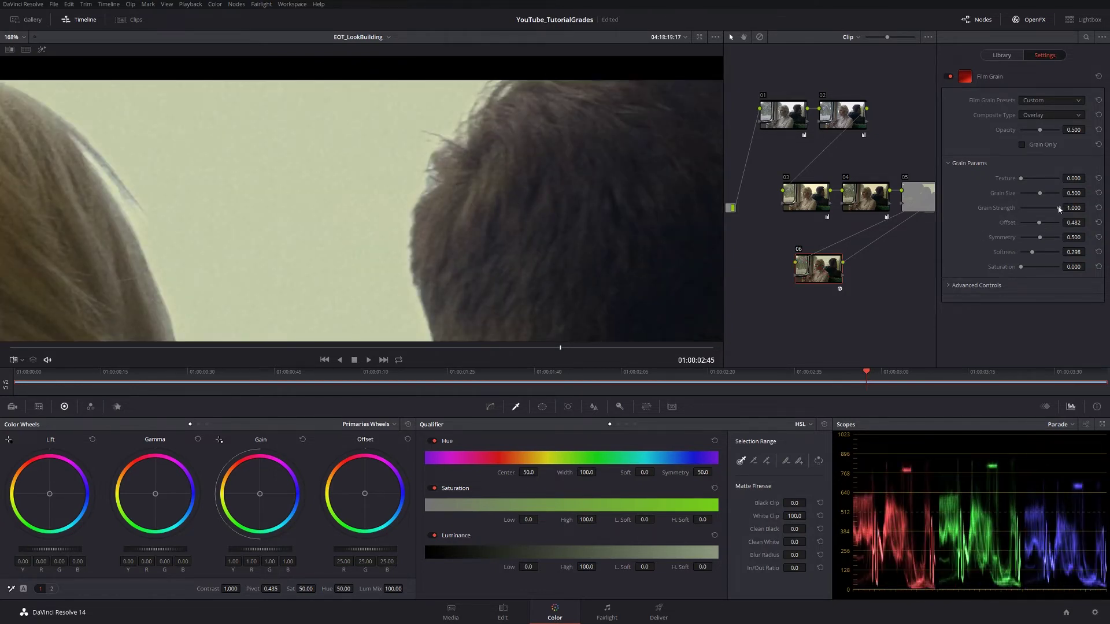
Lower the grain strength to about 0.738, checking it against the reference still.
mouse_move(1060, 210)
left_mouse_down()
mouse_move(989, 212)
mouse_move(1057, 209)
mouse_move(1050, 216)
left_mouse_up()
left_click_drag(1049, 213, 1050, 213)
key("ctrl+w")
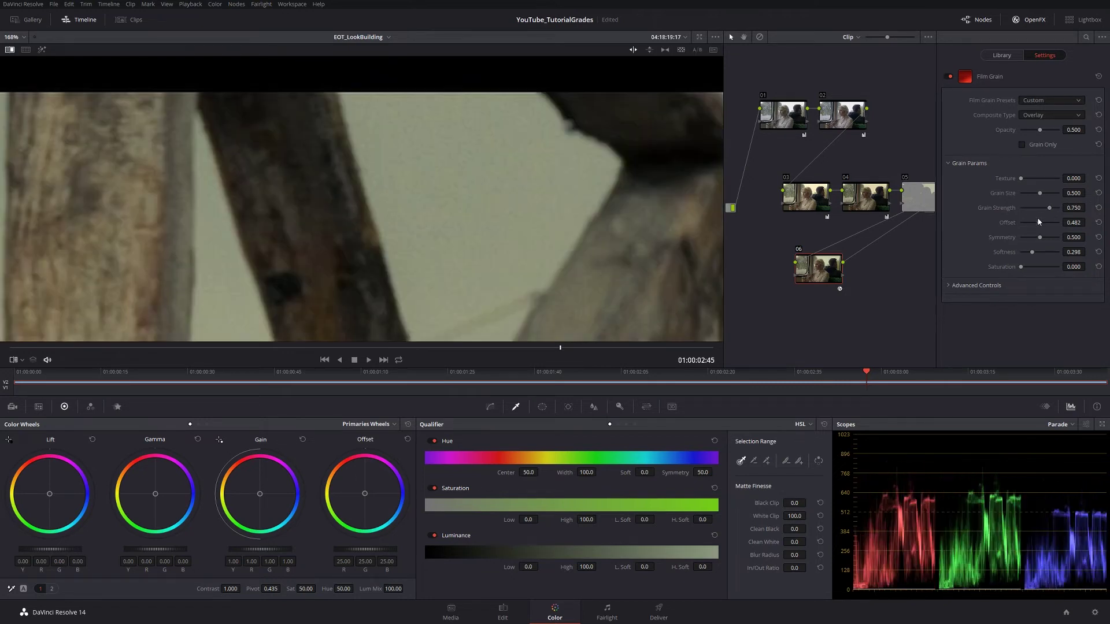
key("ctrl+w")
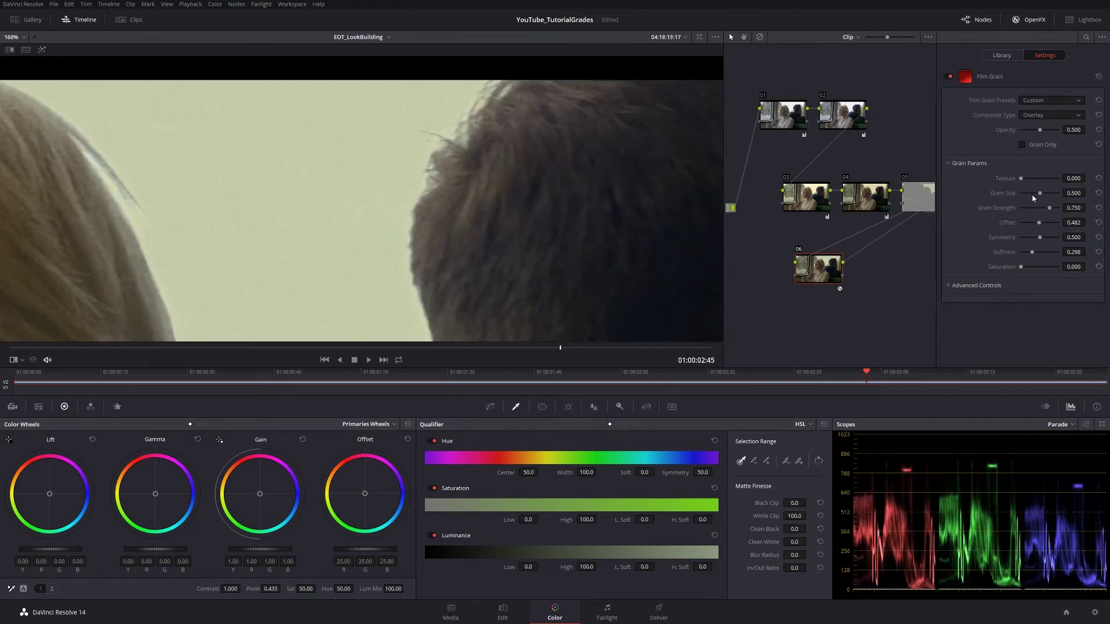
Nudge the grain size up to 0.568, repeatedly comparing the tram clip with the reference still.
left_click_drag(1040, 198, 1044, 198)
key("ctrl+w")
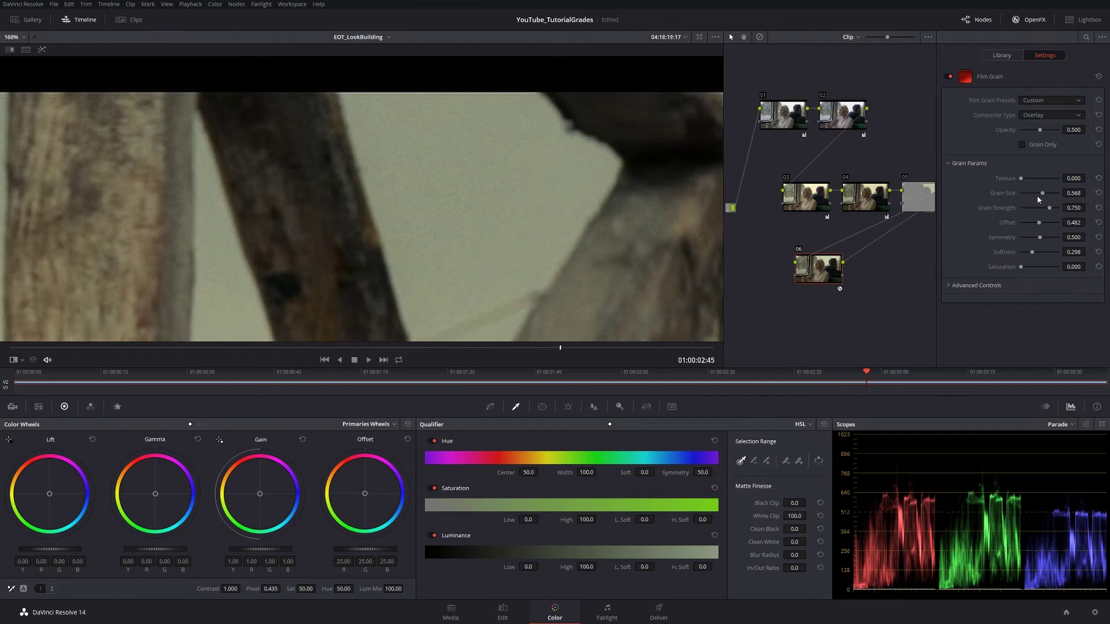
key("ctrl+w")
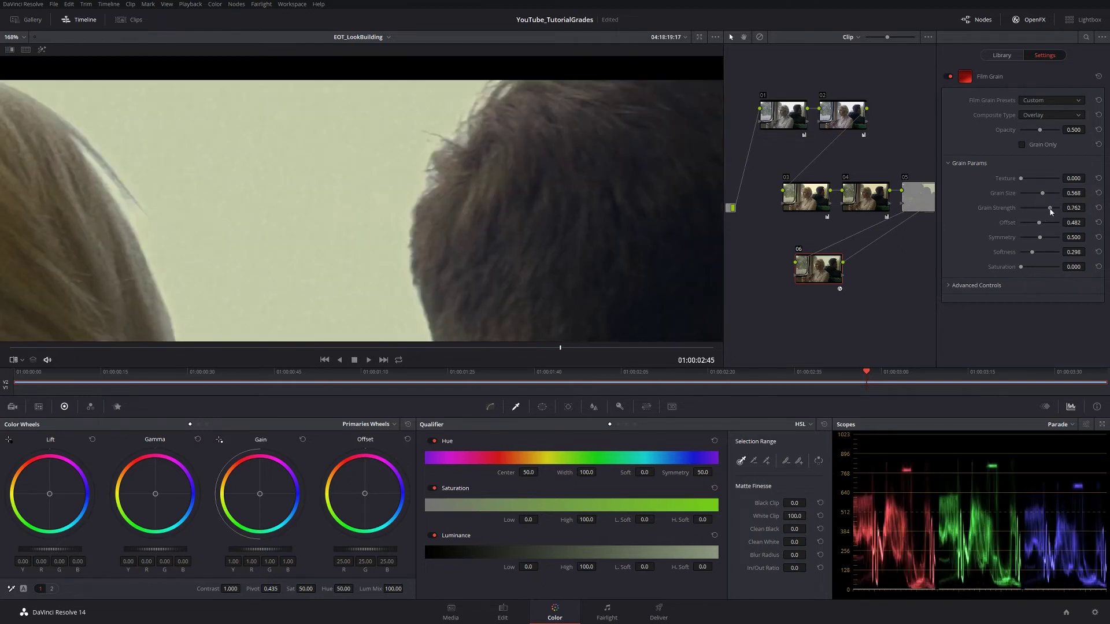
key("ctrl+w")
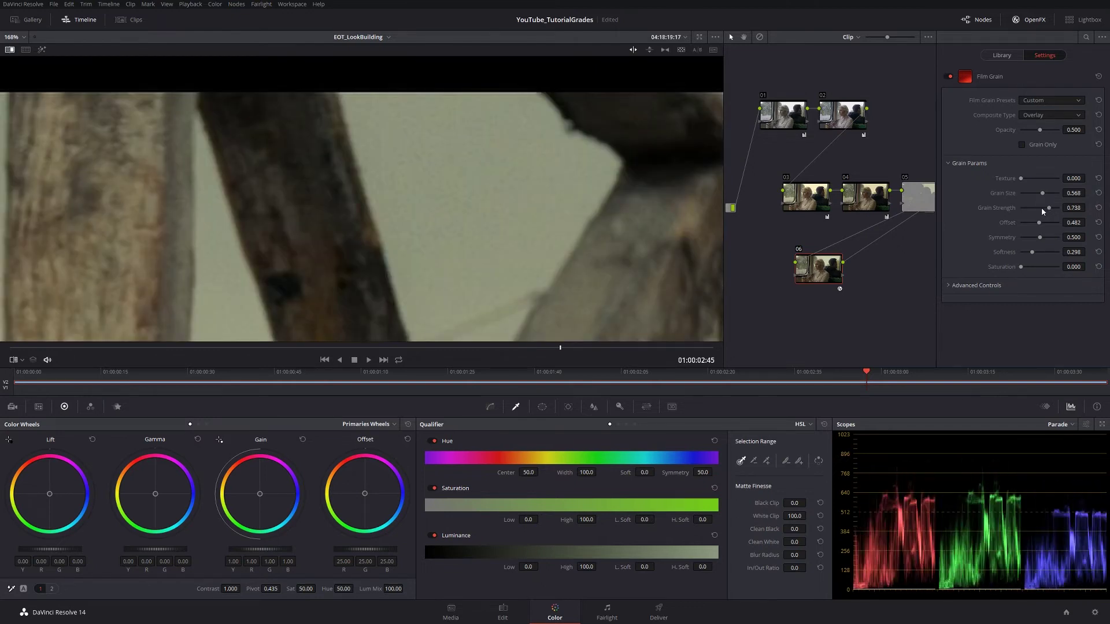
key("ctrl+w")
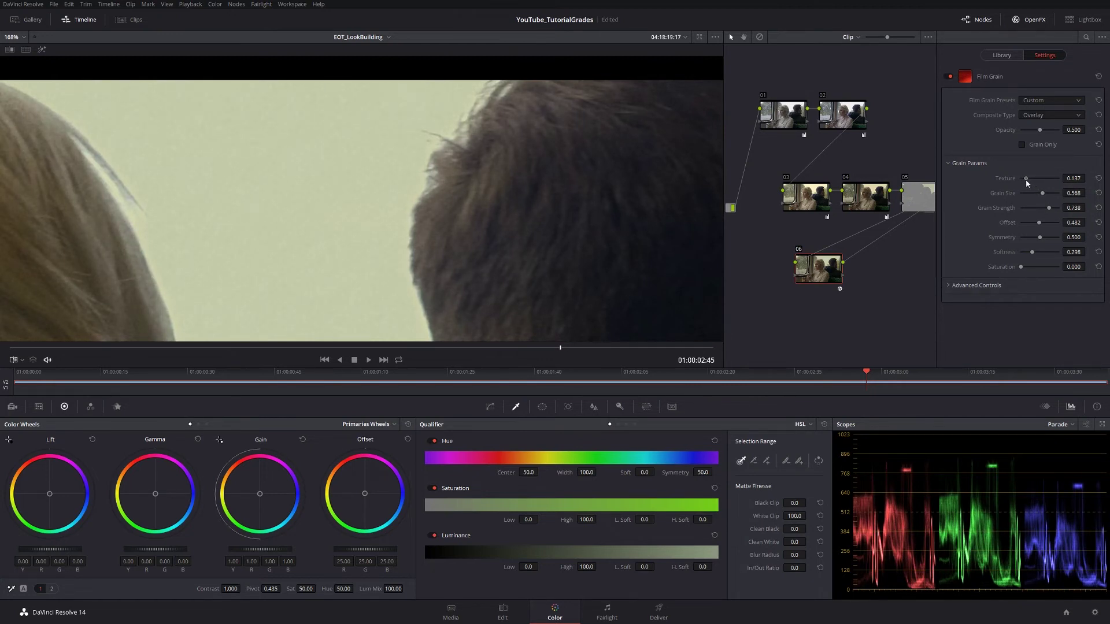
key("ctrl+w")
key("ctrl+w")
key("ctrl+w")
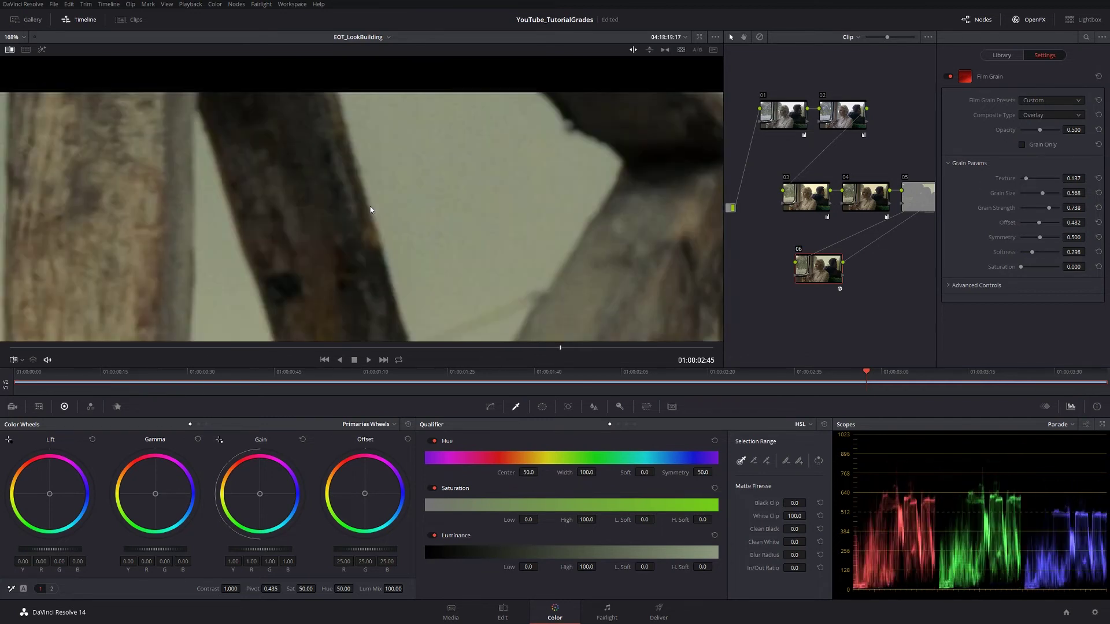
key("ctrl+w")
scroll(383, 208, "down", 5)
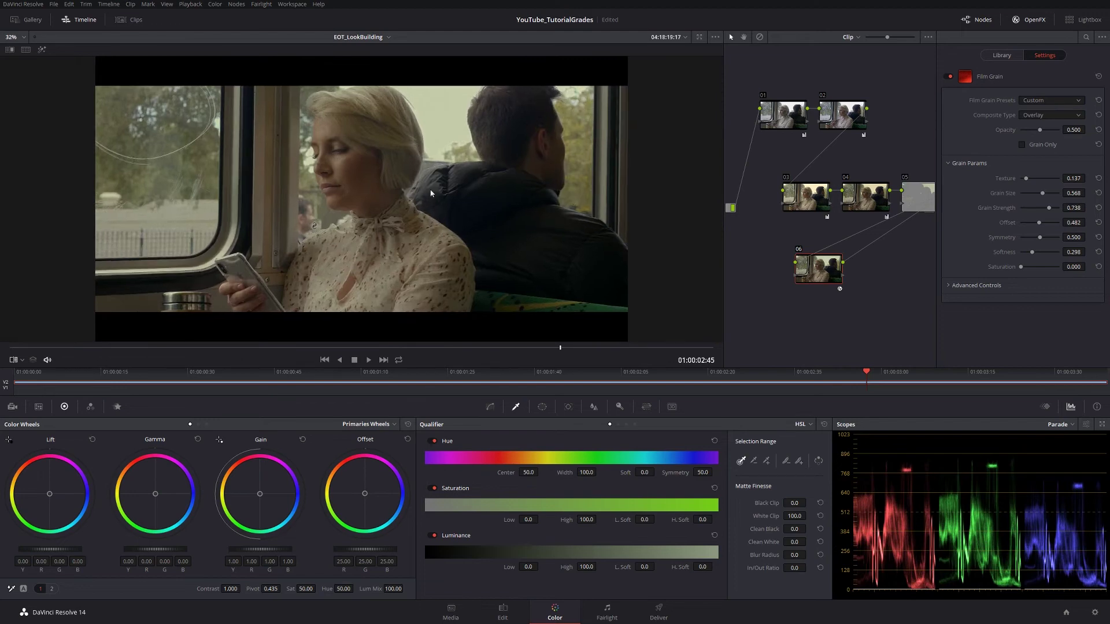
scroll(430, 193, "up", 5)
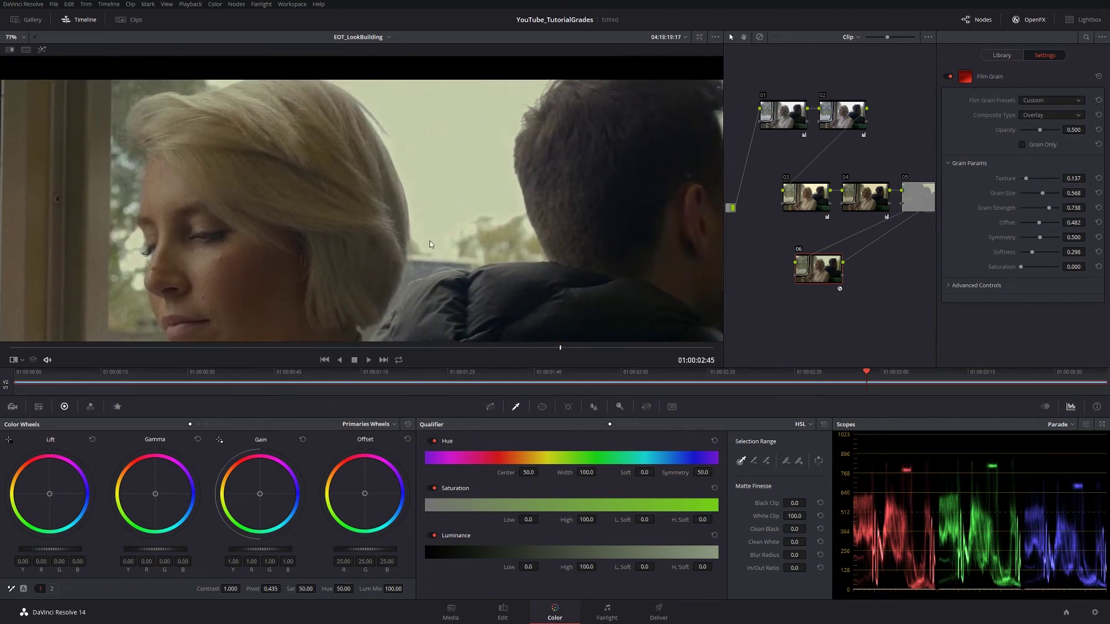
left_click_drag(429, 240, 593, 190)
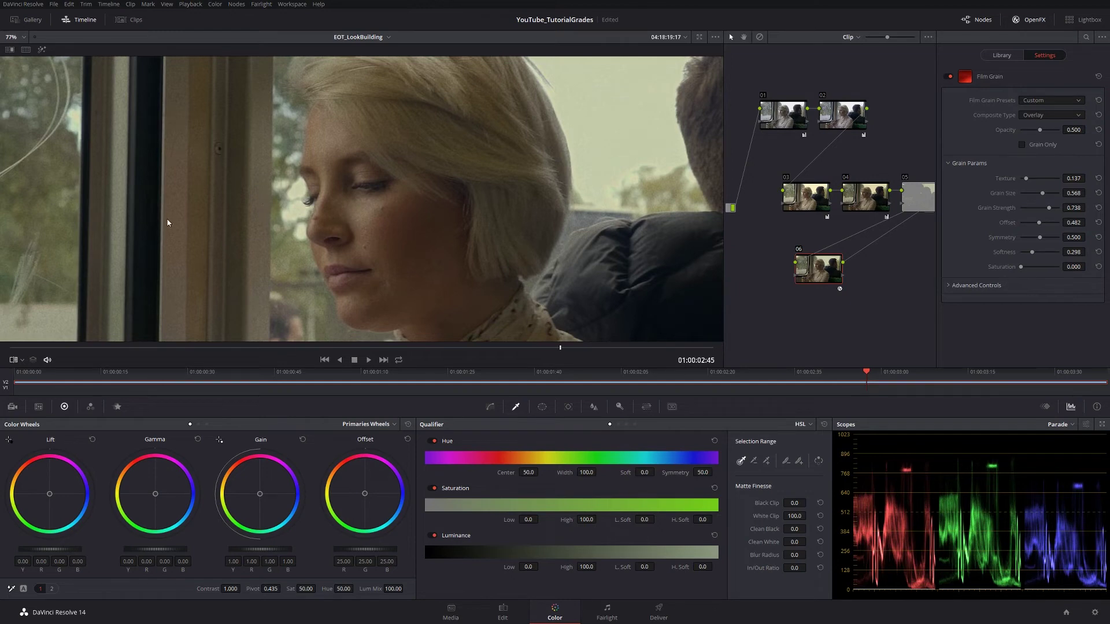
key("ctrl+w")
scroll(240, 244, "up", 2)
left_click_drag(240, 244, 408, 186)
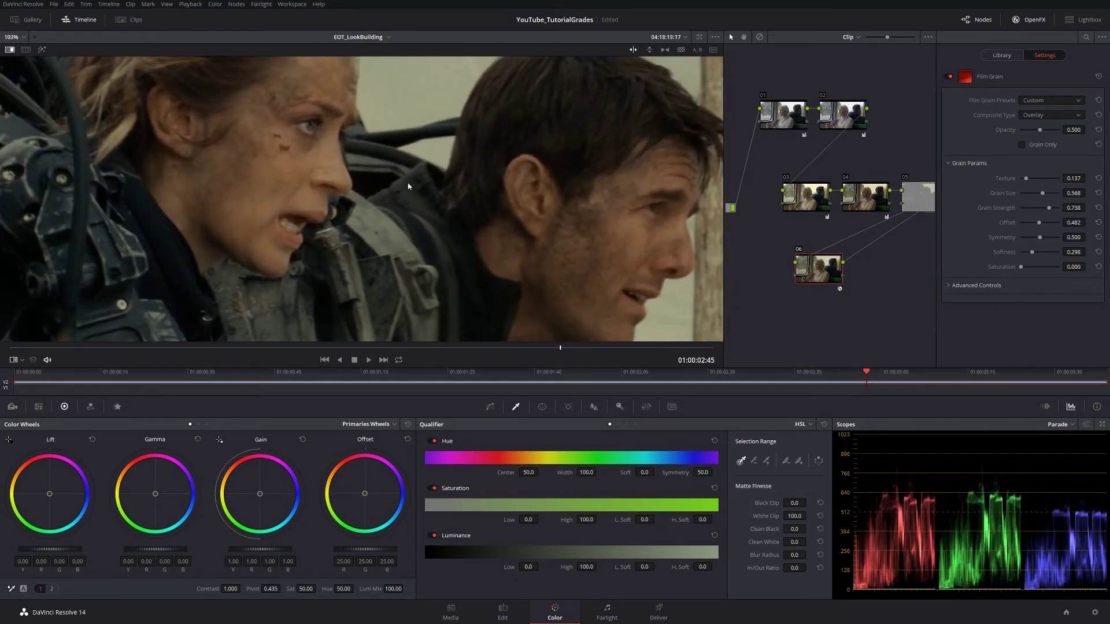
left_click_drag(598, 250, 377, 193)
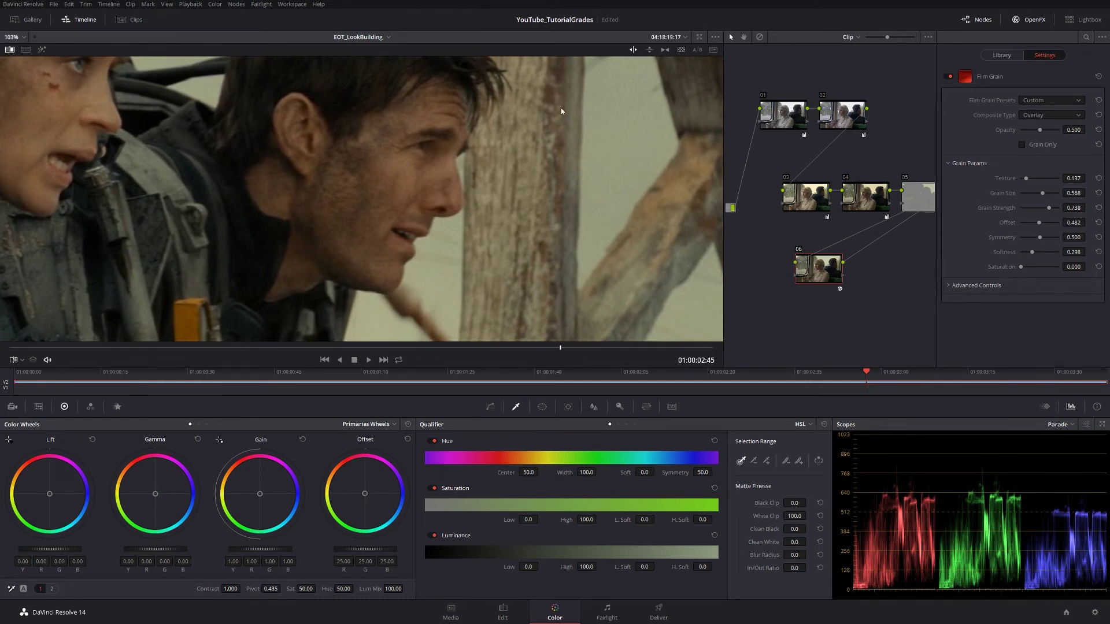
left_click_drag(522, 212, 425, 263)
scroll(425, 262, "down", 3)
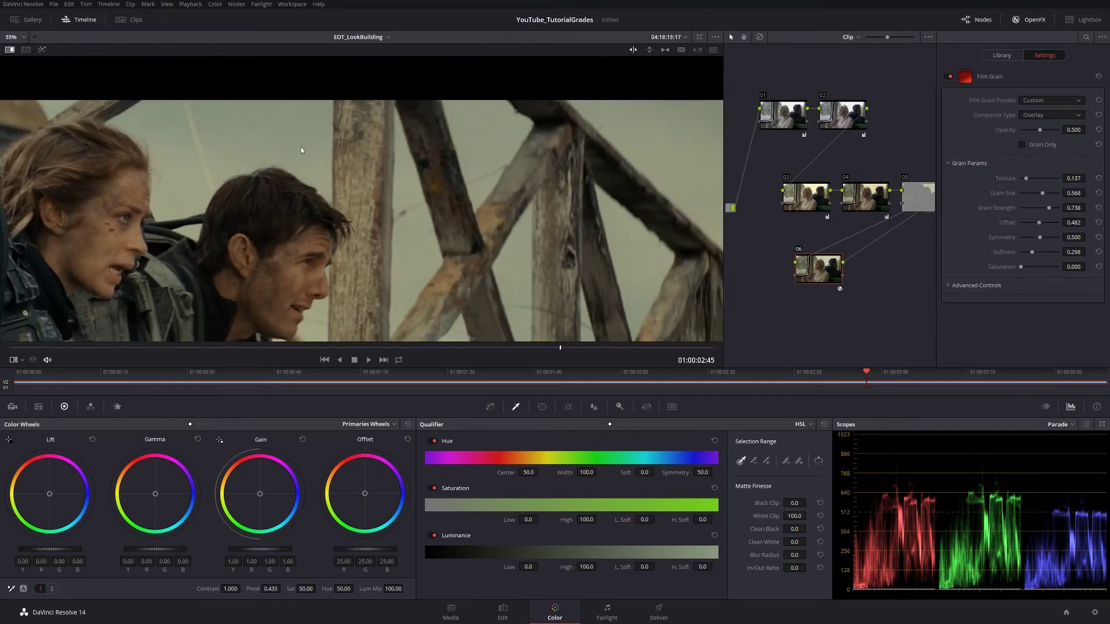
left_click_drag(169, 222, 346, 185)
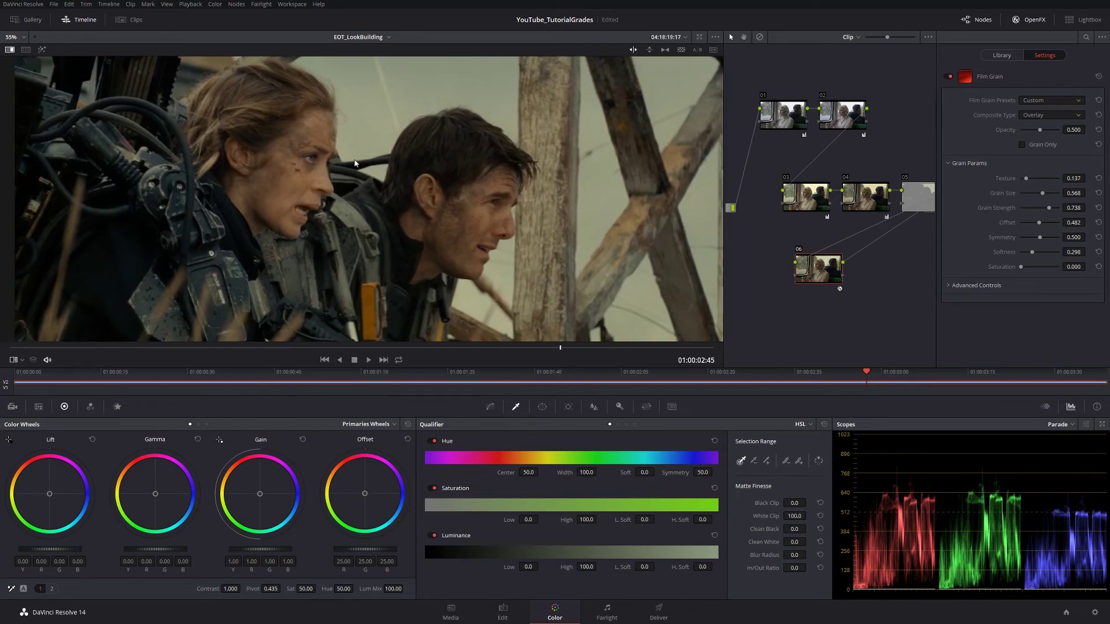
key("ctrl+w")
key("shift+z")
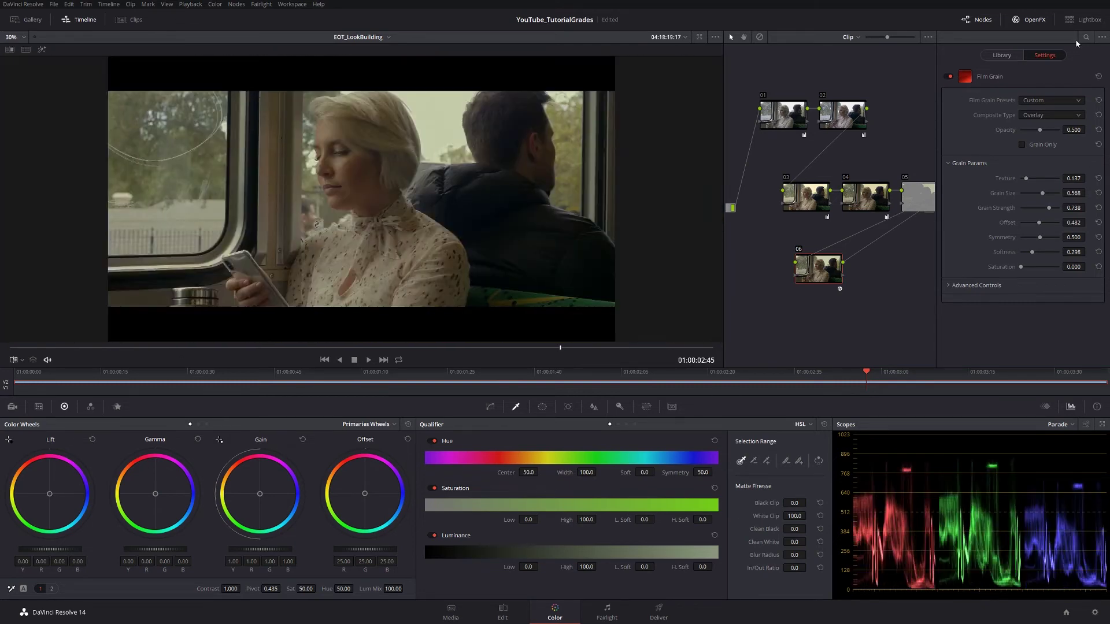
Connect grain node 06 after node 05 and sample the bright sky with the qualifier.
left_click(1043, 22)
left_click_drag(836, 268, 1001, 196)
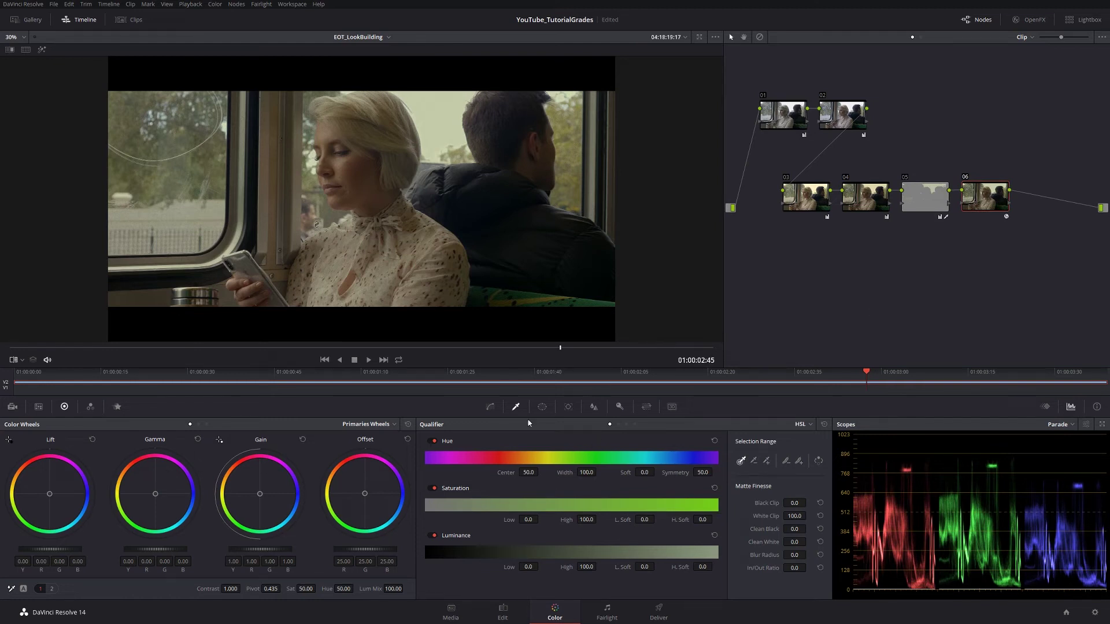
left_click(40, 400)
left_click(436, 125)
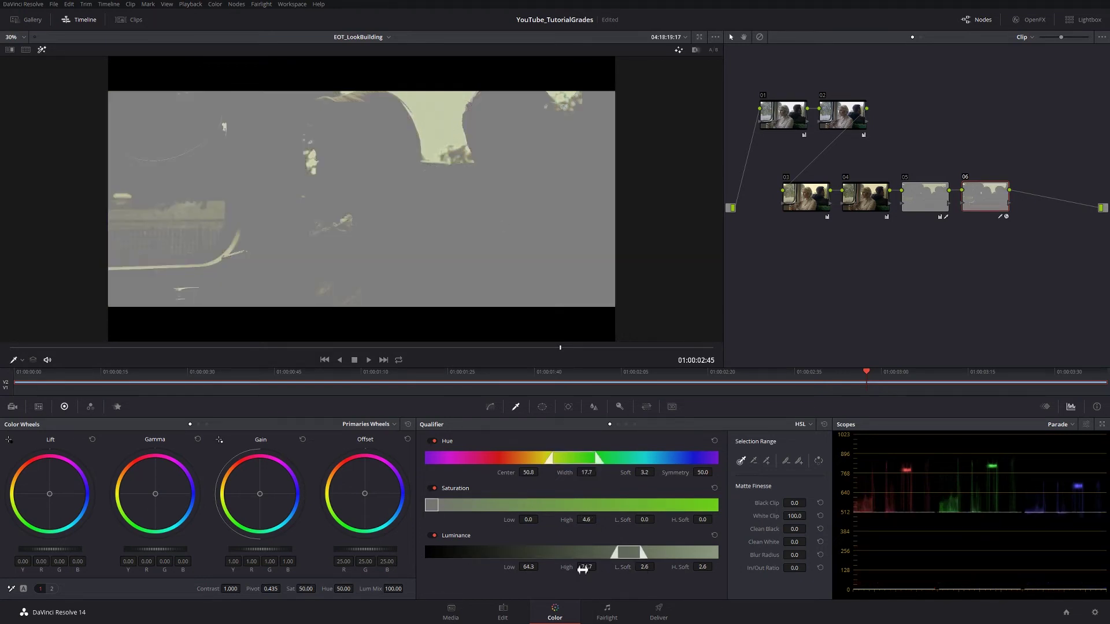
Make the key luminance-only with Hue and Saturation off, spanning 66.3–100 with low softness 38.7.
left_click_drag(581, 567, 658, 567)
left_click(434, 488)
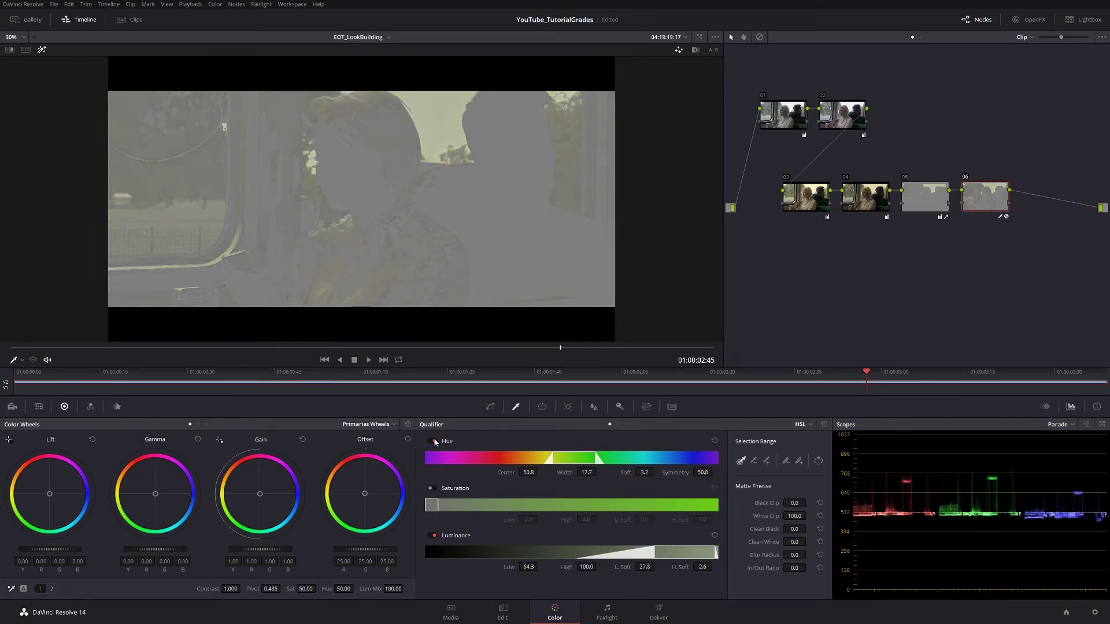
left_click(434, 441)
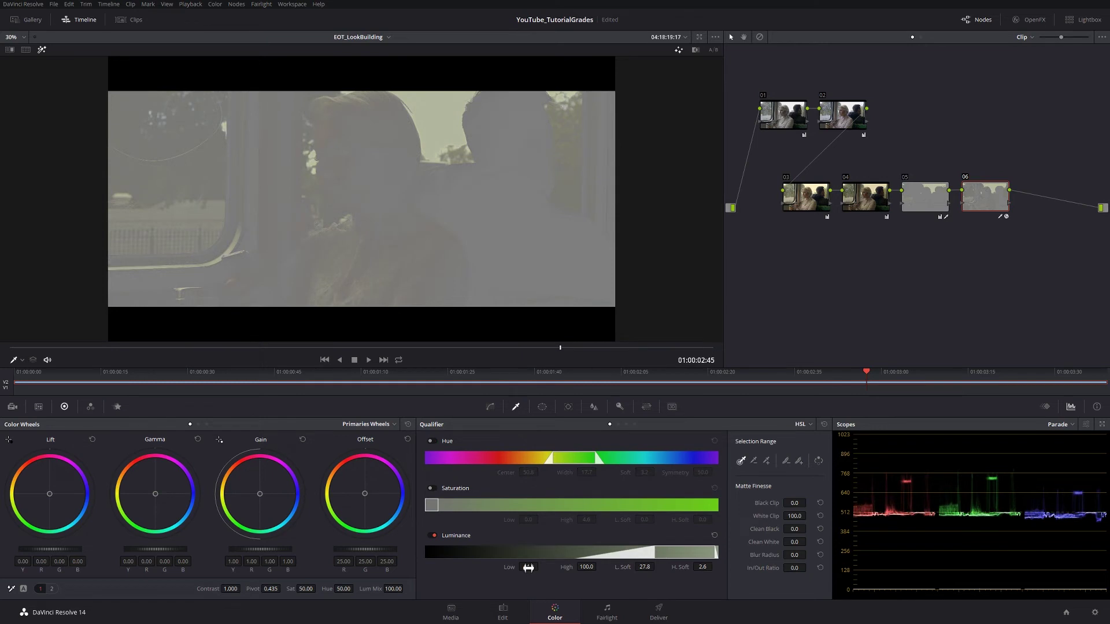
mouse_move(526, 568)
left_mouse_down()
mouse_move(500, 568)
mouse_move(519, 568)
left_mouse_up()
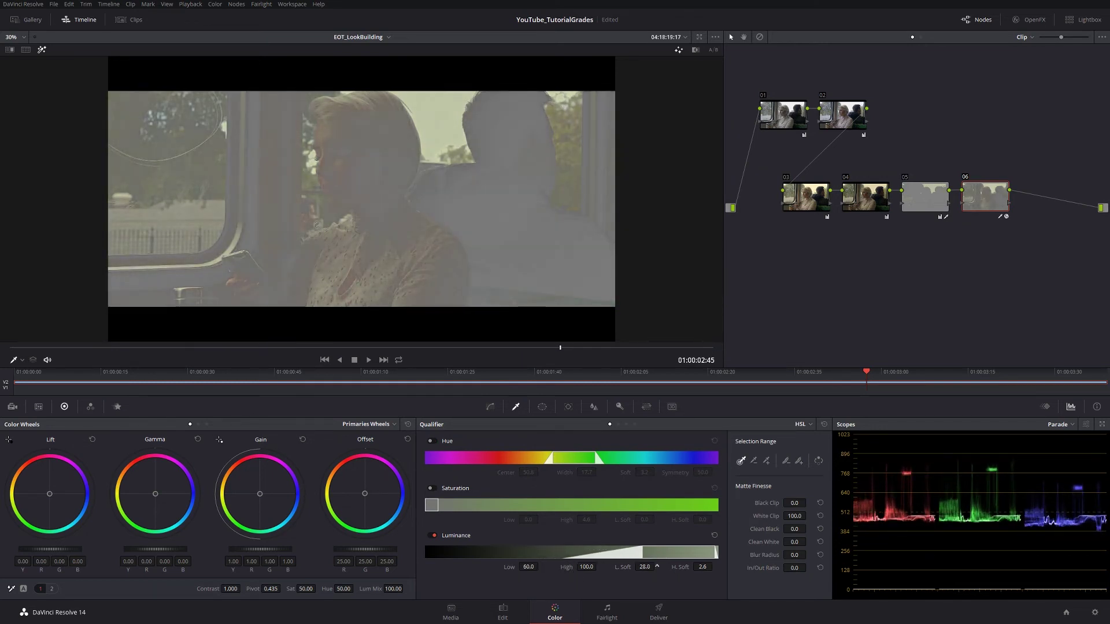
left_click_drag(643, 567, 655, 567)
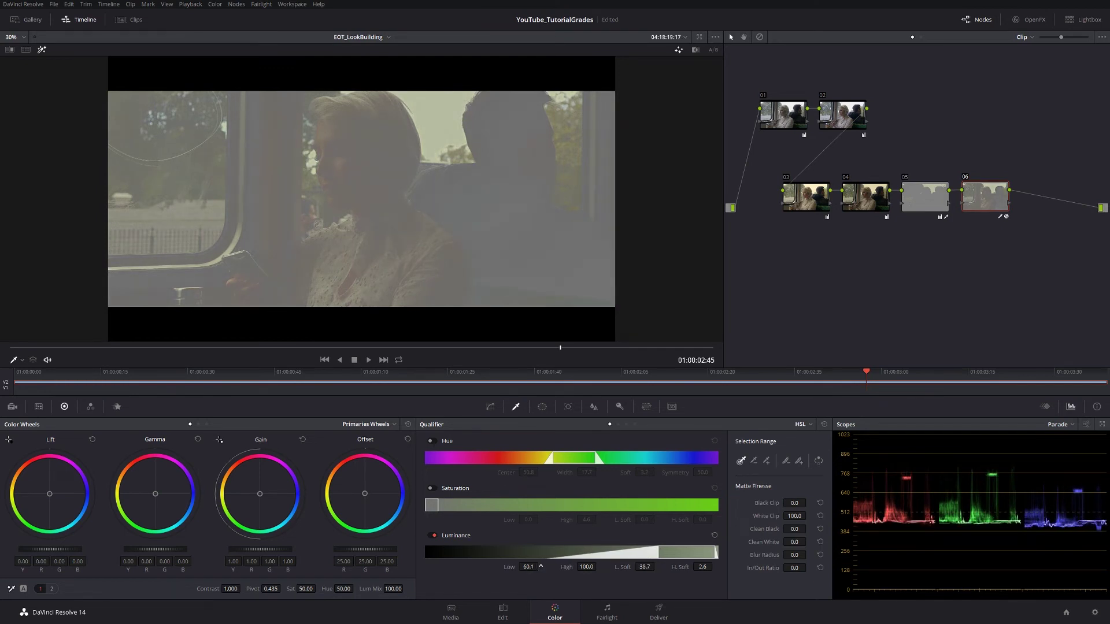
left_click_drag(531, 567, 541, 566)
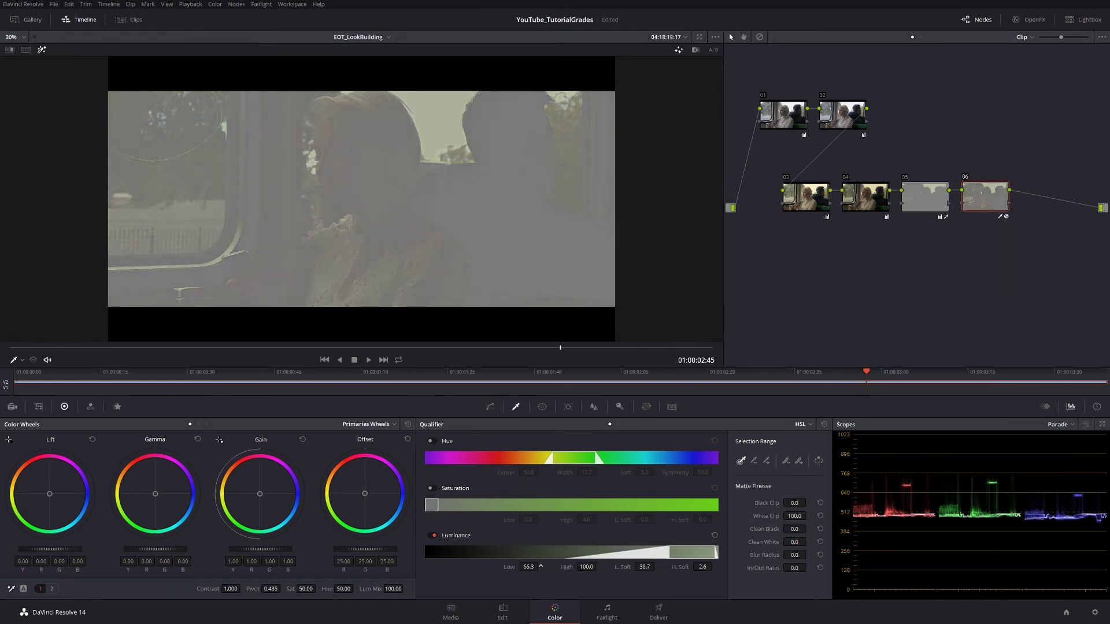
key("shift+h")
scroll(539, 187, "up", 3)
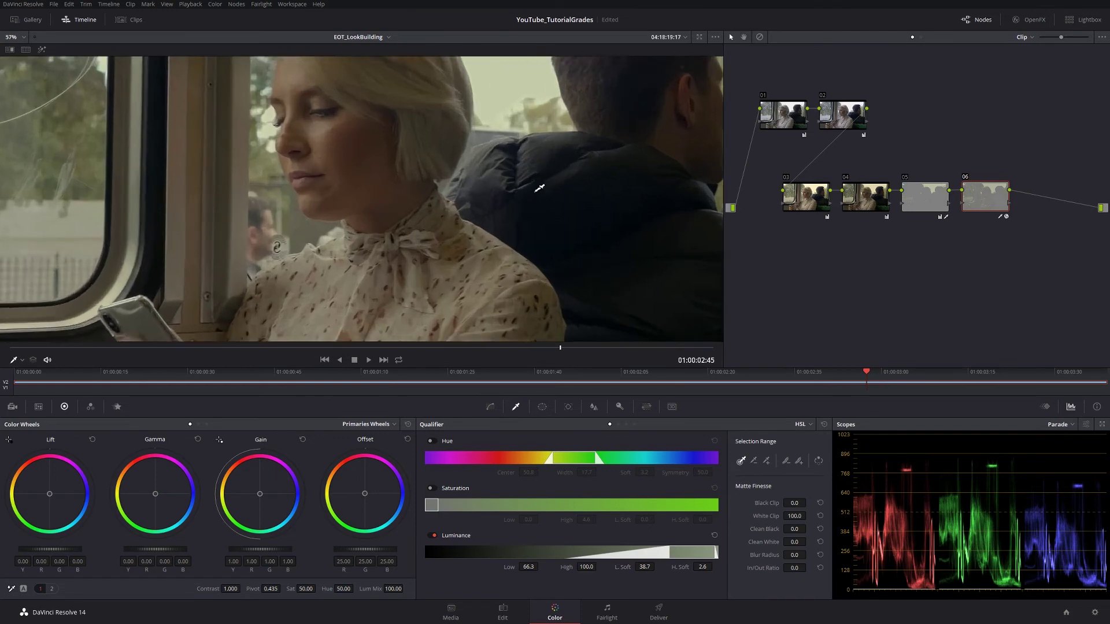
scroll(539, 188, "up", 5)
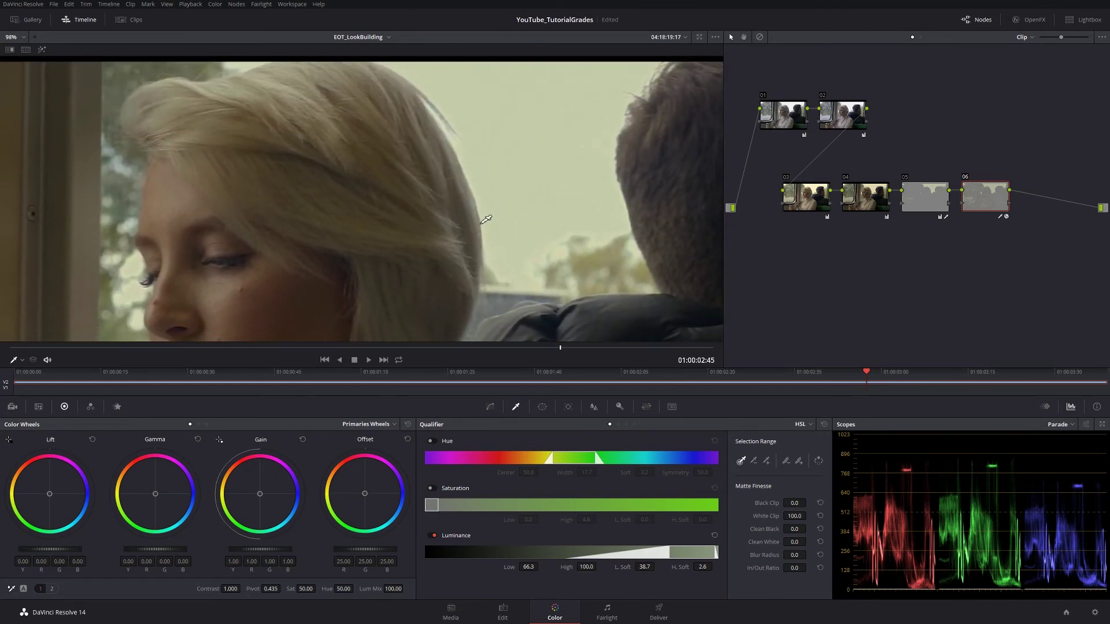
scroll(592, 150, "up", 5)
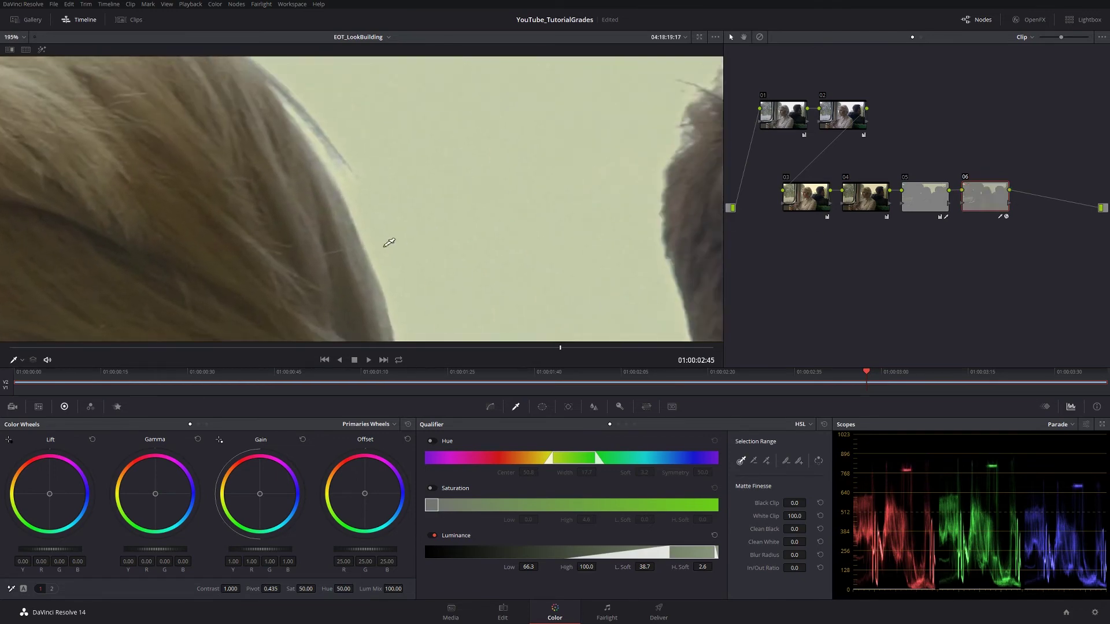
left_click_drag(385, 247, 324, 284)
key("ctrl+d")
key("ctrl+d")
key("ctrl+d")
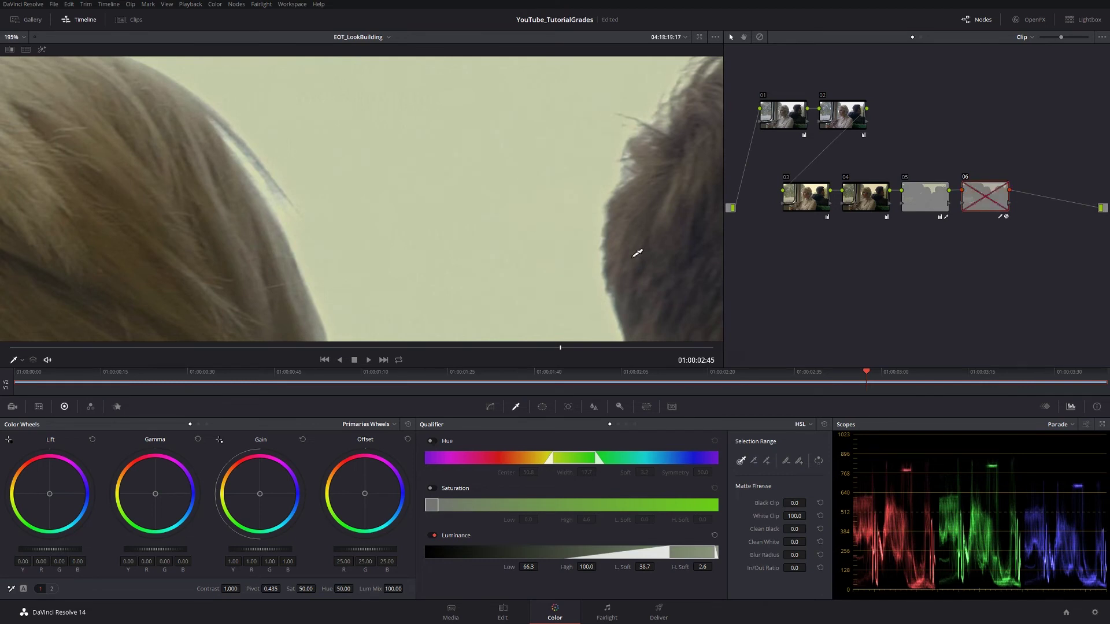
scroll(226, 221, "down", 2)
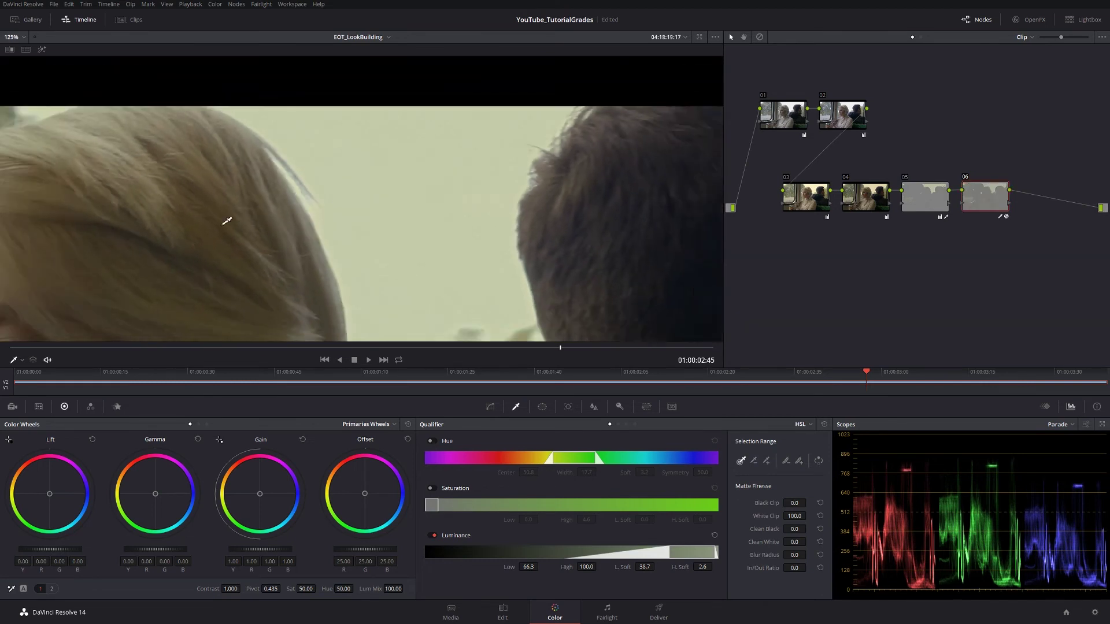
left_click_drag(226, 221, 538, 121)
scroll(537, 121, "down", 1)
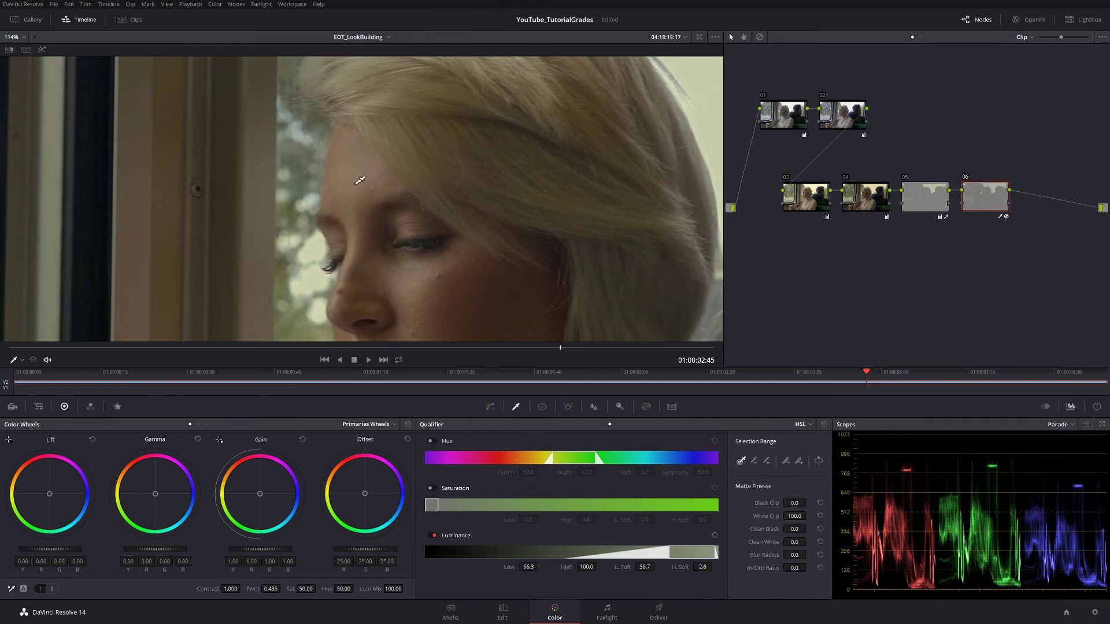
scroll(496, 188, "down", 4)
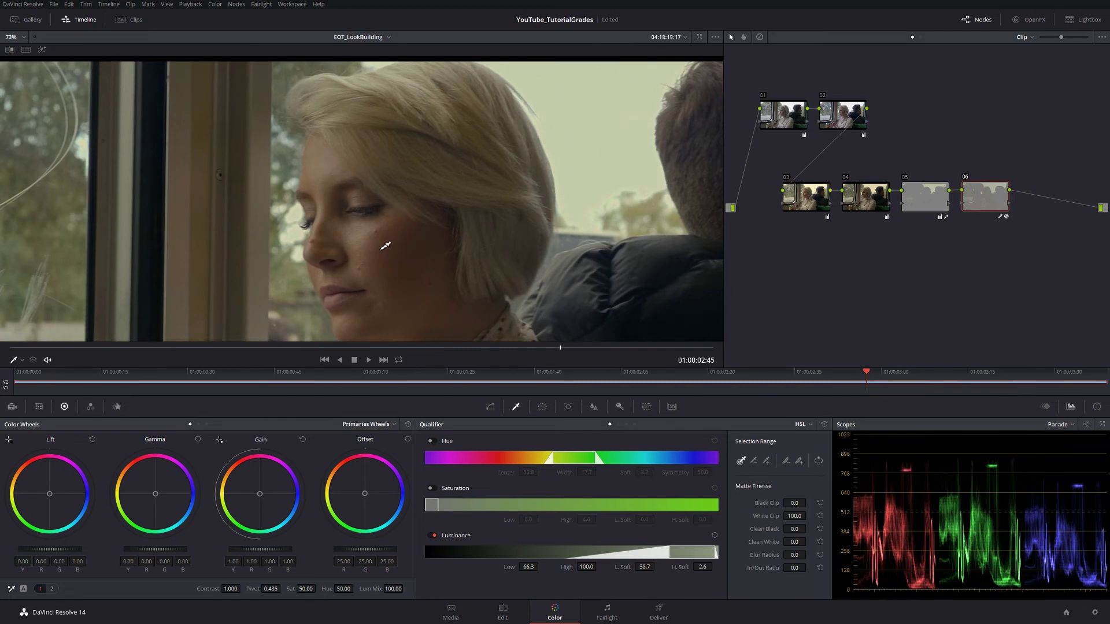
scroll(379, 242, "down", 5)
scroll(568, 243, "up", 2)
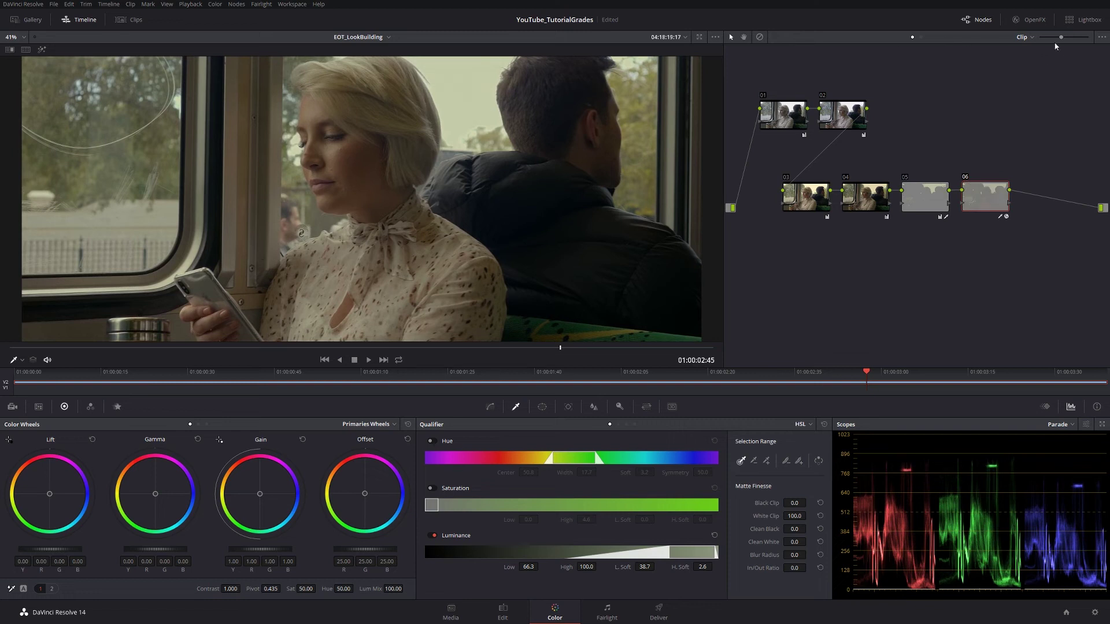
Raise node 06's Film Grain strength from 0.738 to 0.800, inspecting the grain zoomed in.
left_click(1028, 19)
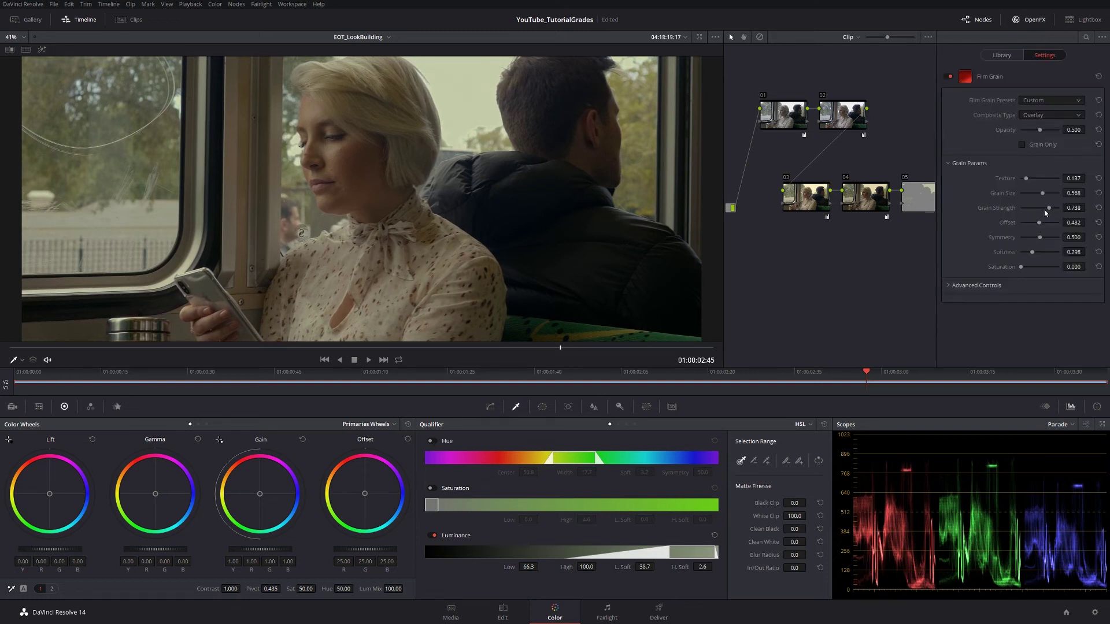
left_click_drag(1045, 213, 1047, 213)
scroll(620, 158, "up", 4)
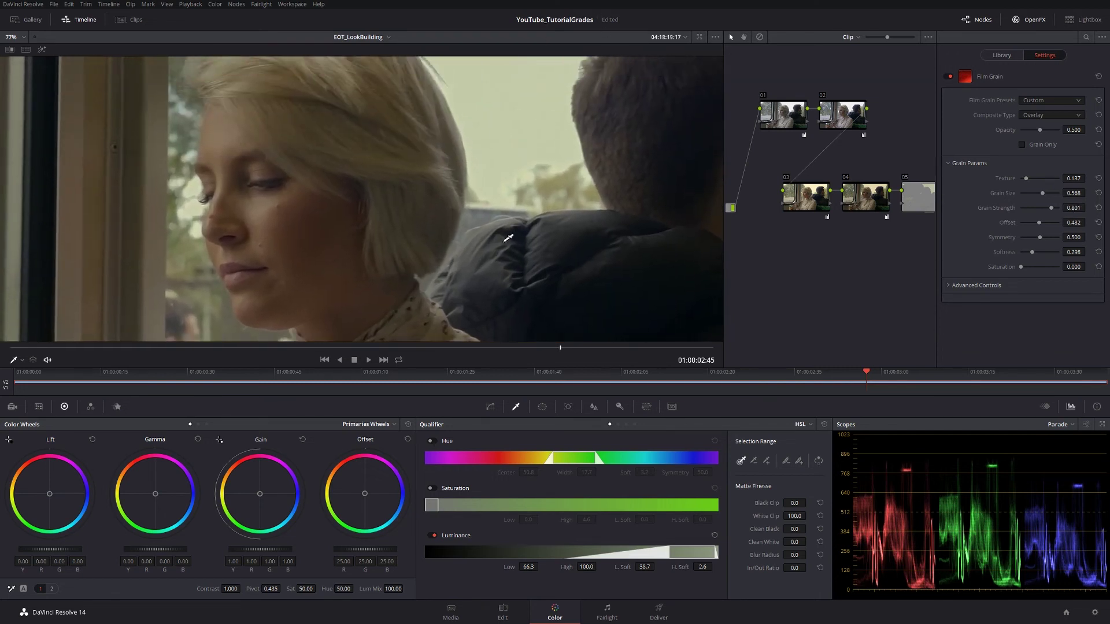
scroll(601, 161, "up", 3)
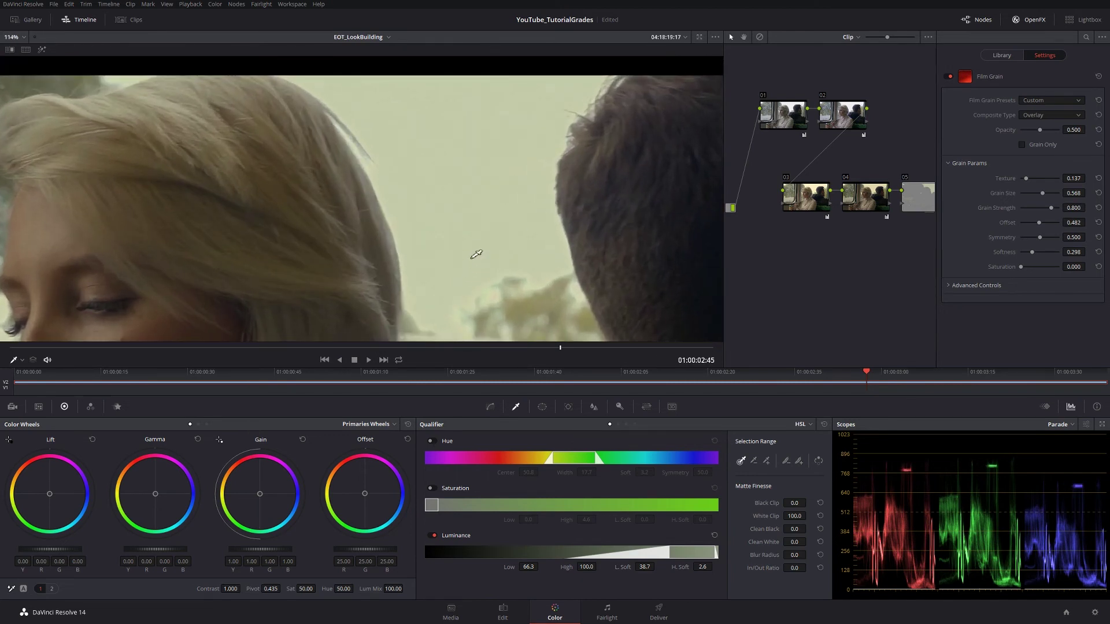
key("shift+z")
scroll(682, 169, "up", 2)
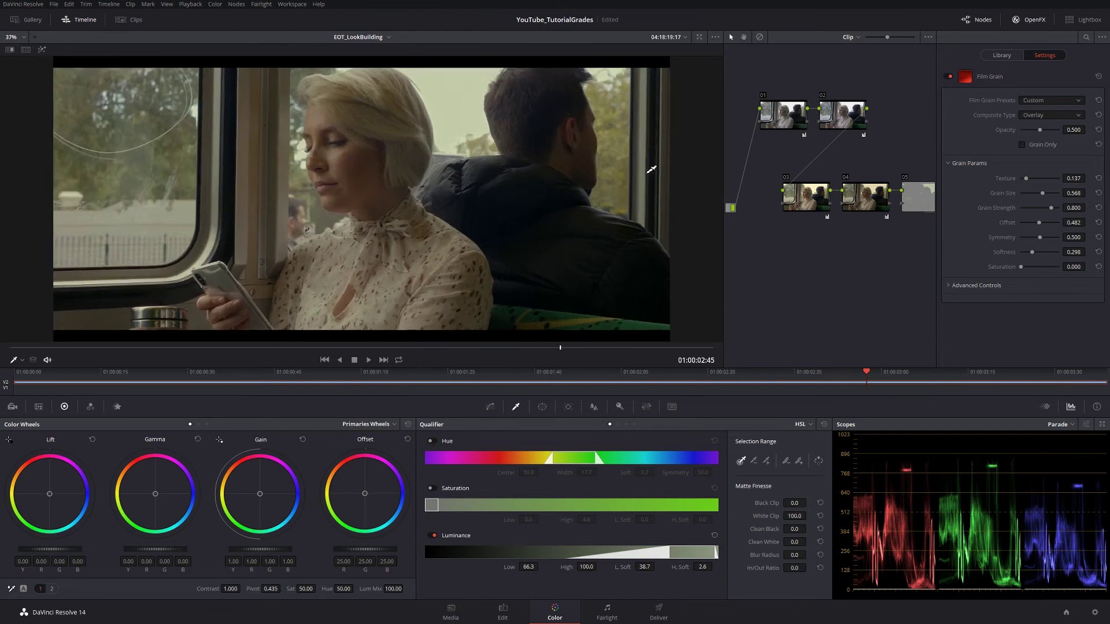
left_click(1029, 19)
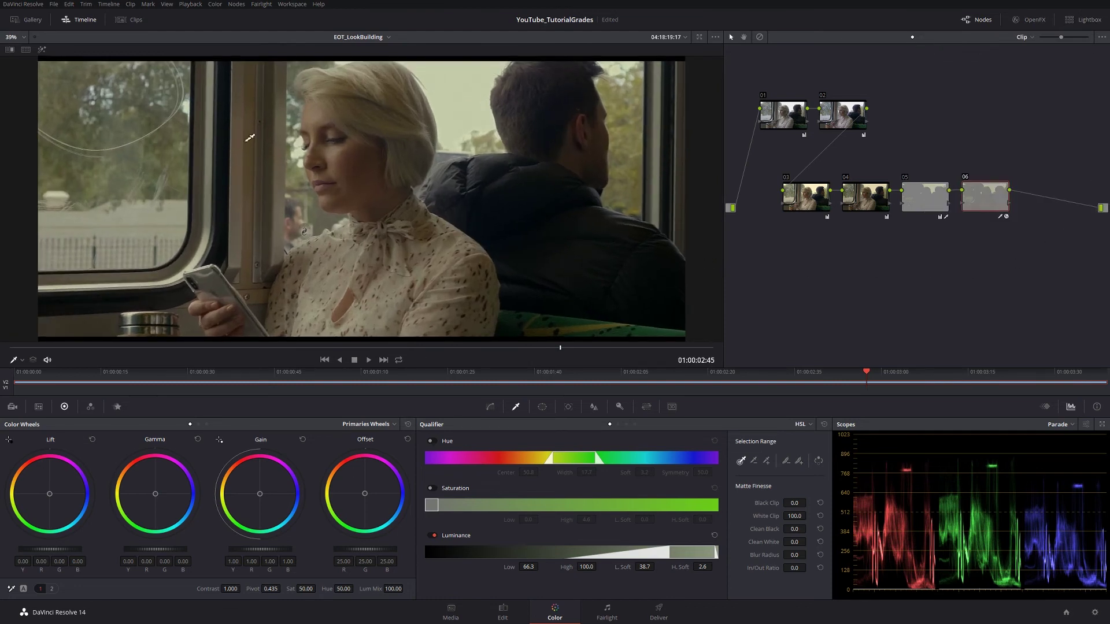
Compare the tram shot against the reference still and select node 04.
key("ctrl+w")
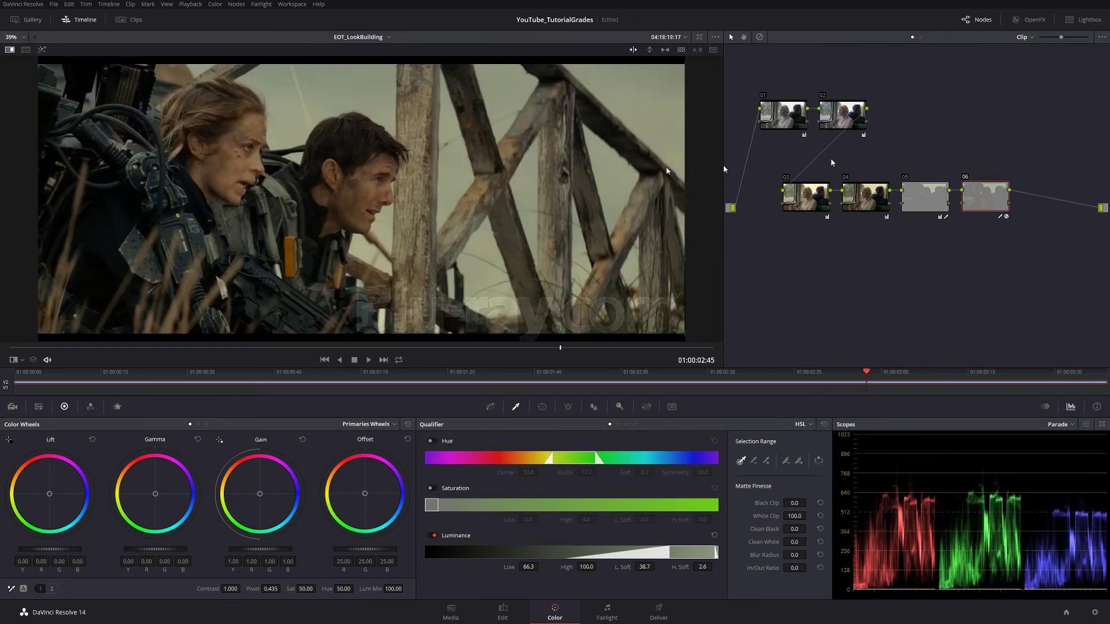
key("ctrl+w")
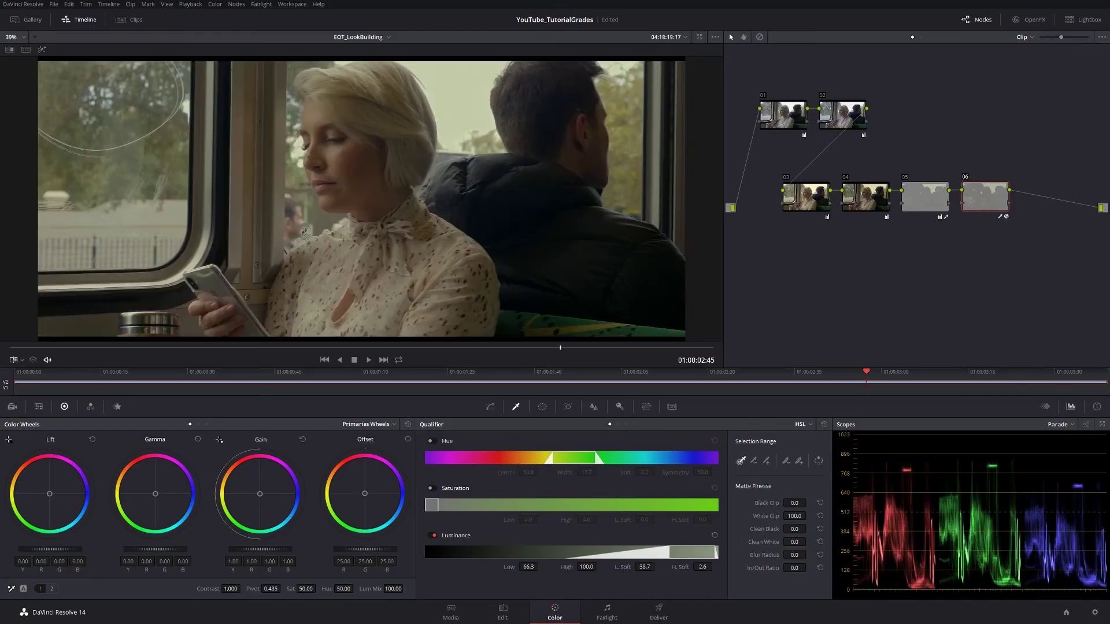
key("ctrl+w")
key("ctrl+w")
key("ctrl+w")
key("ctrl+w")
key("ctrl+w")
key("ctrl+w")
left_click(863, 197)
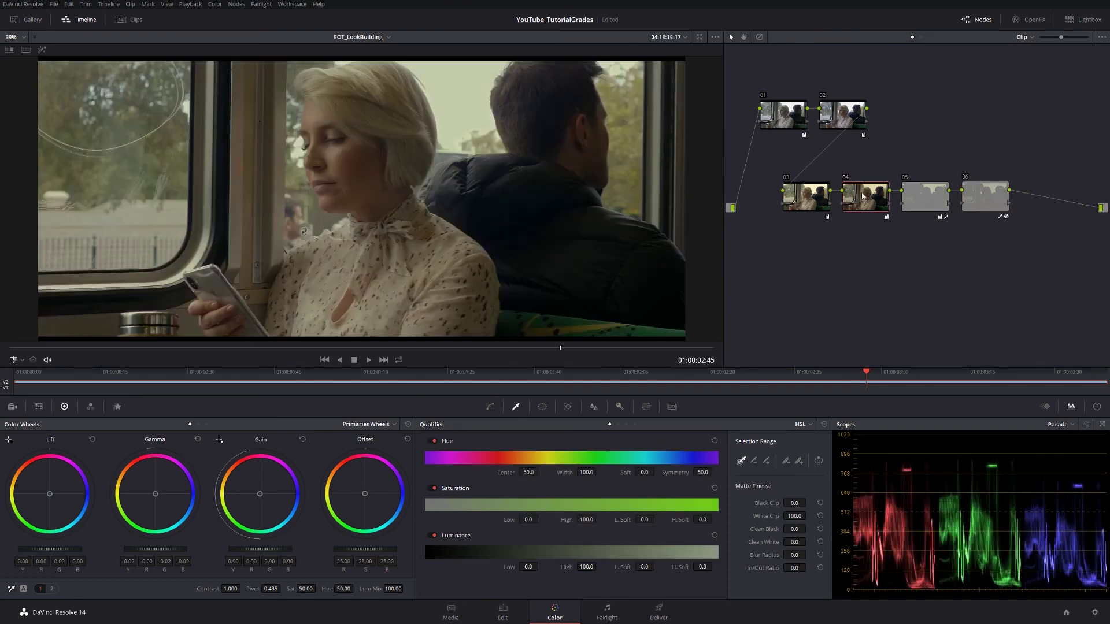
key("ctrl+w")
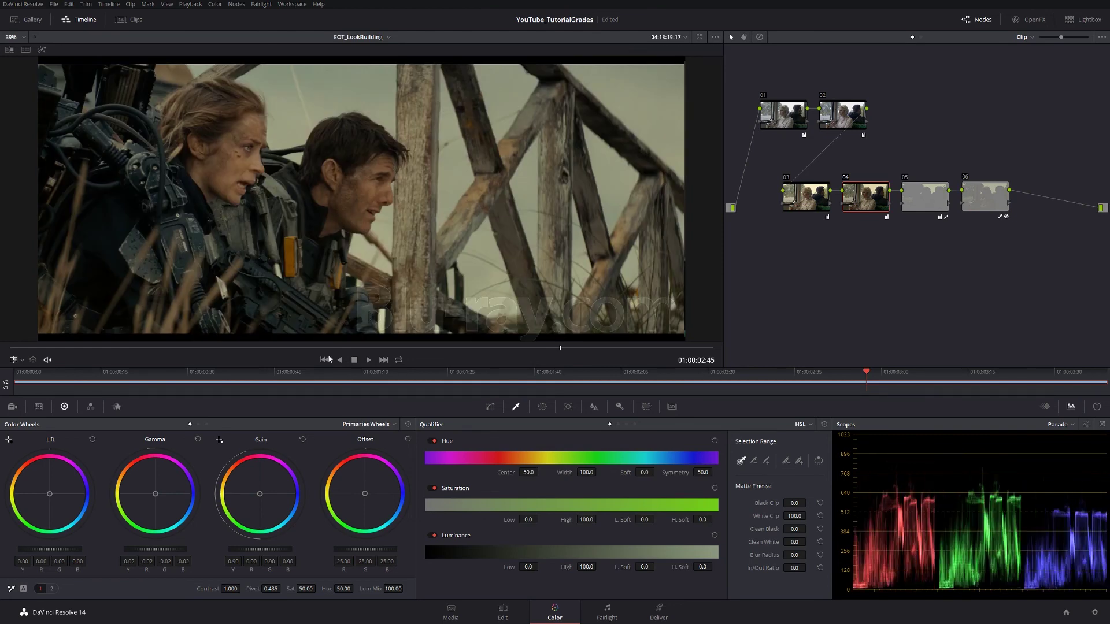
key("ctrl+w")
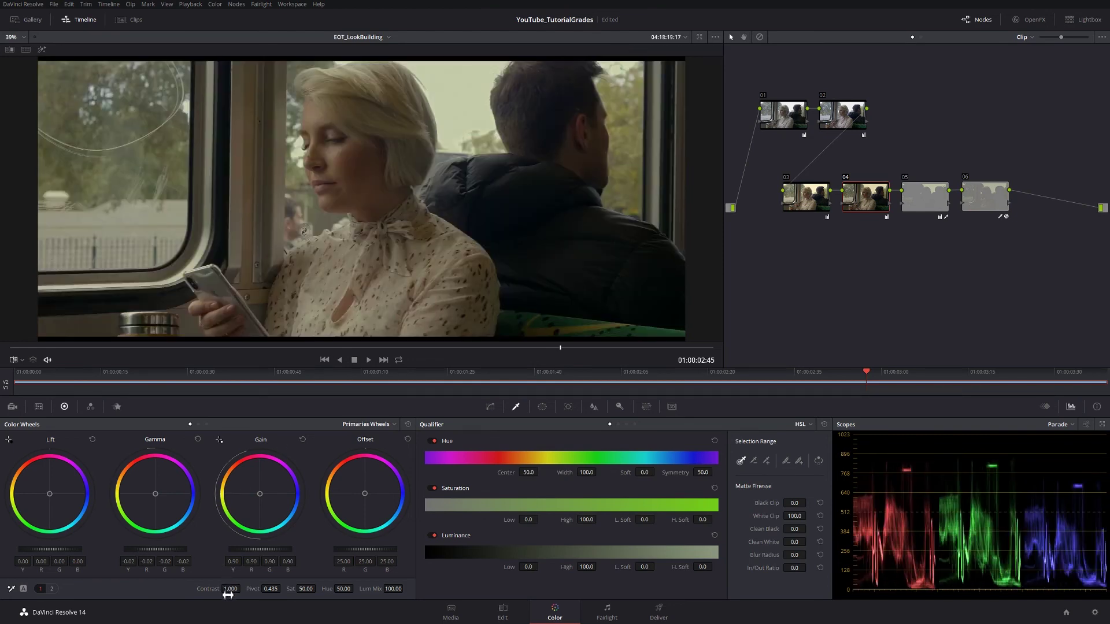
Raise node 04's contrast from 1.000 to 1.100 and compare it with the reference still.
left_click_drag(230, 588, 241, 589)
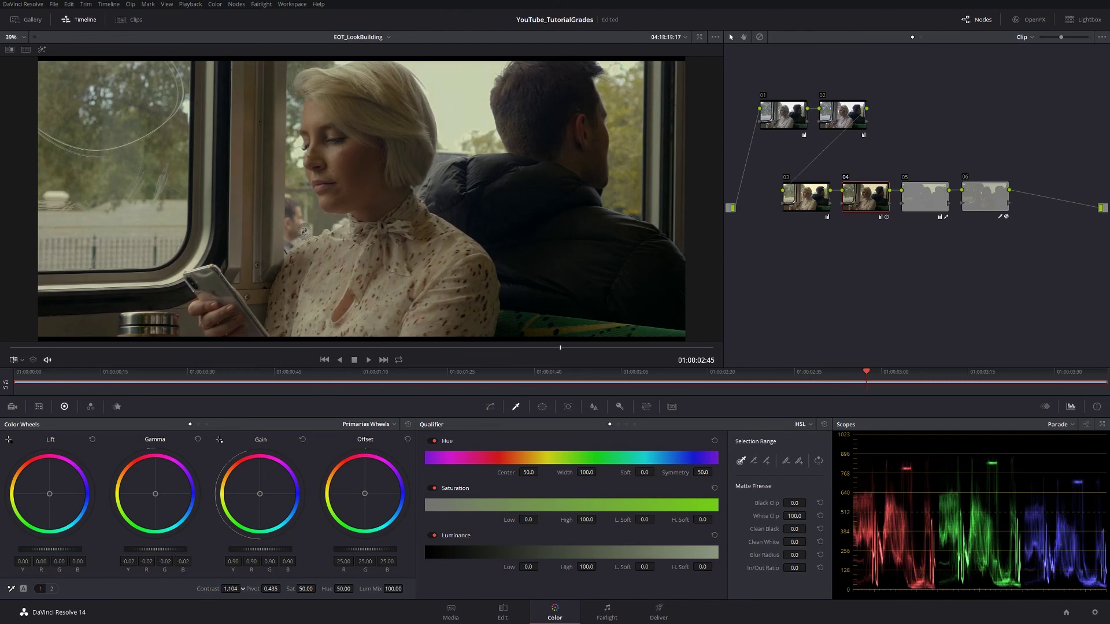
key("ctrl+w")
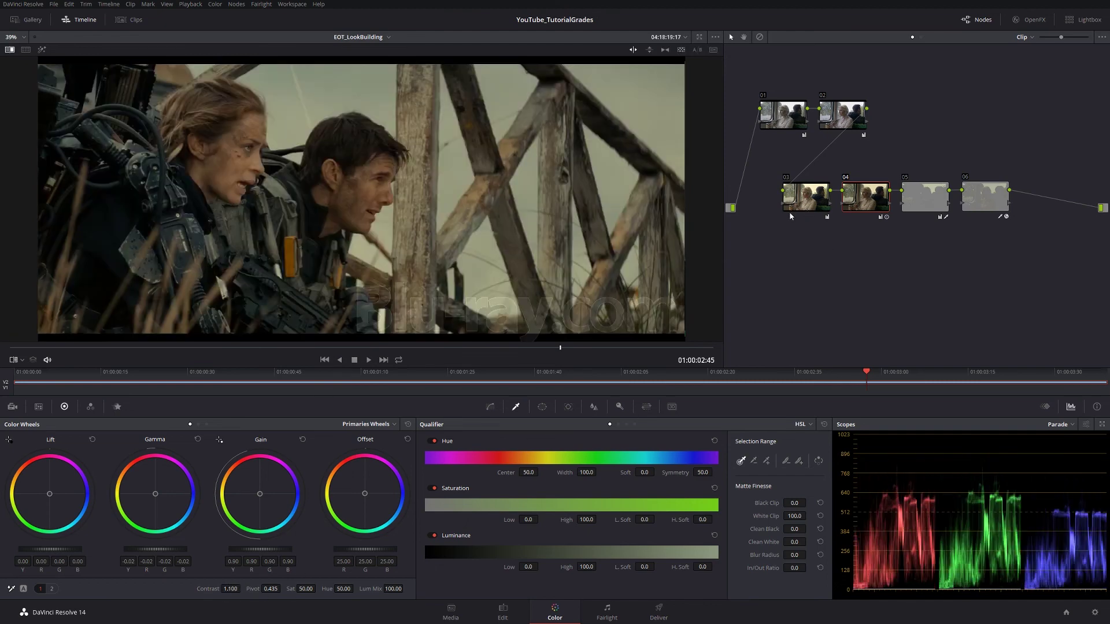
key("ctrl+w")
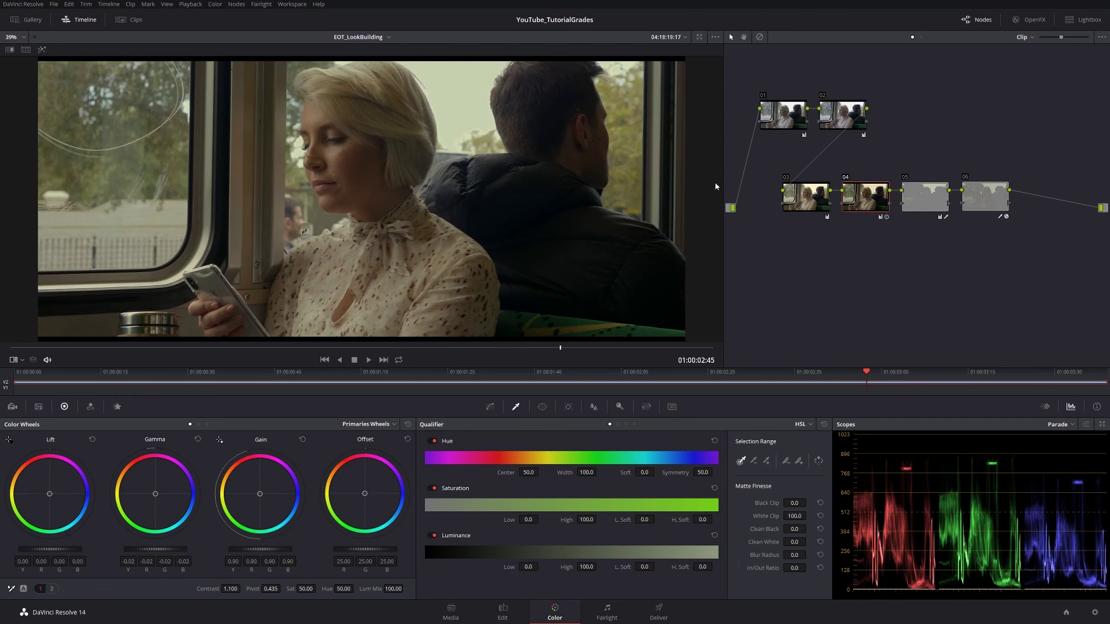
left_click(802, 201)
Merge nodes 03 through 06 into a single compound node.
key("ctrl+w")
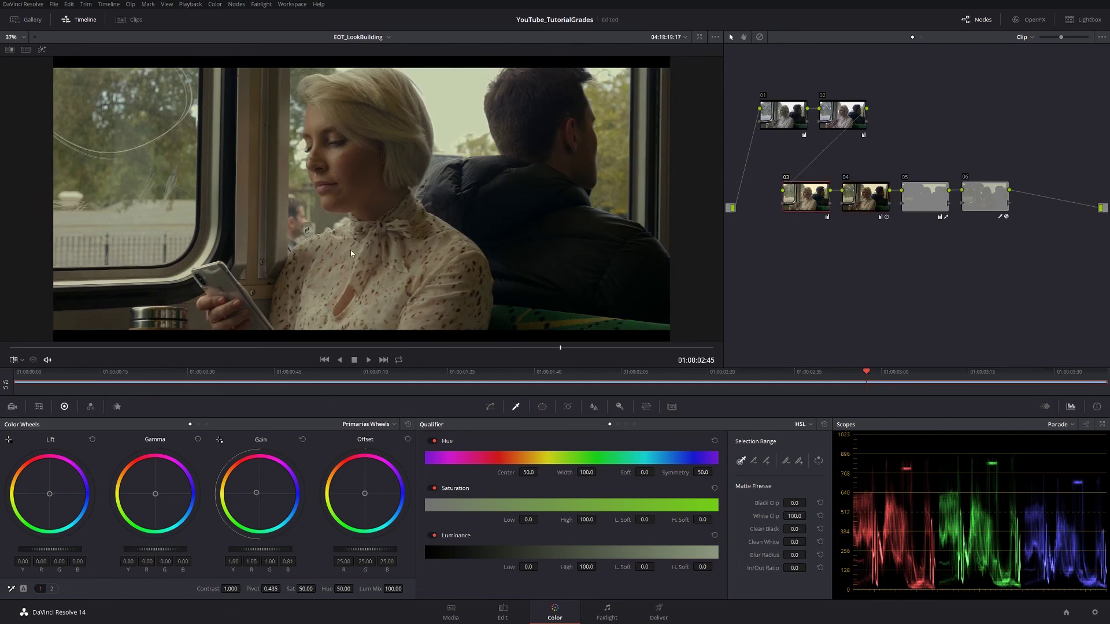
key("ctrl+w")
key("ctrl+w")
key("ctrl+w")
left_click_drag(1018, 246, 789, 198)
key("alt+shift+c")
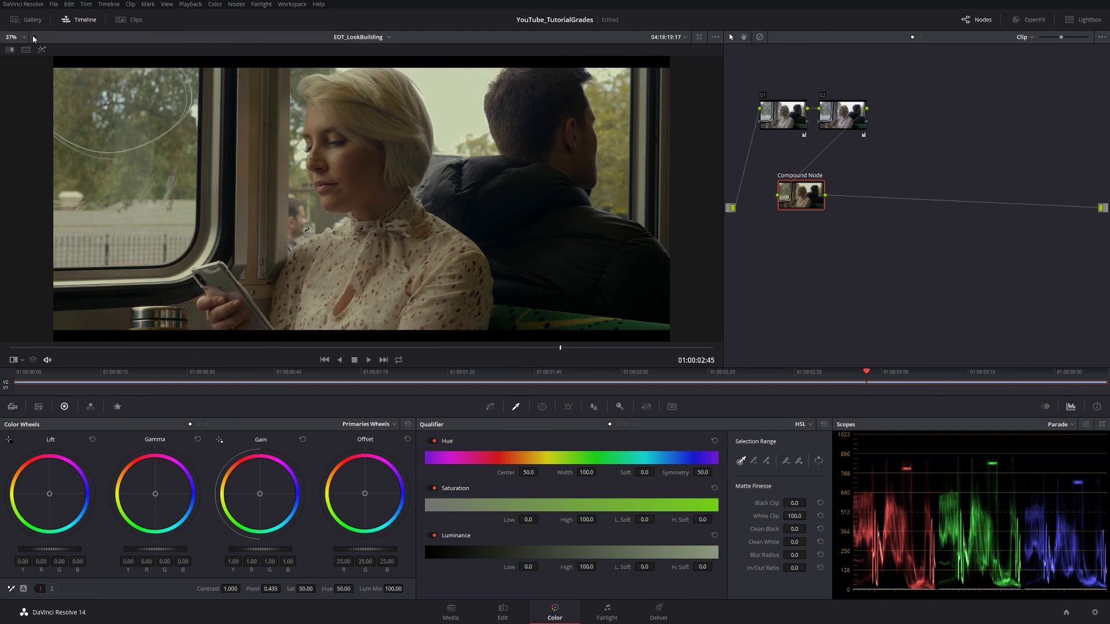
Bypass the compound node from the stills gallery view, then start a split-screen wipe.
left_click(28, 20)
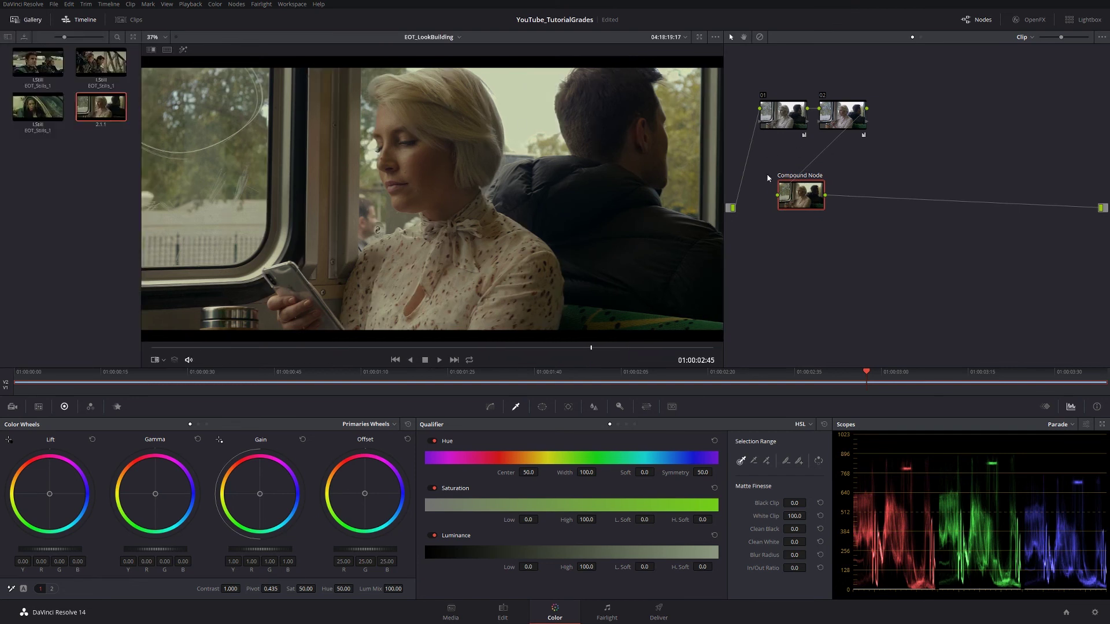
key("ctrl+d")
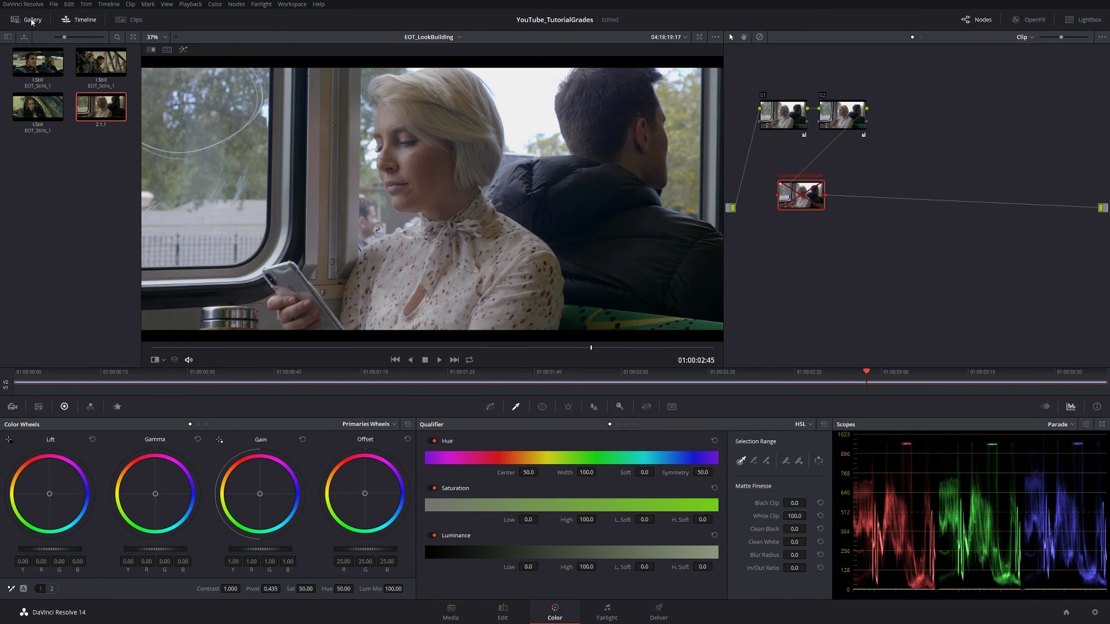
left_click(32, 21)
key("ctrl+w")
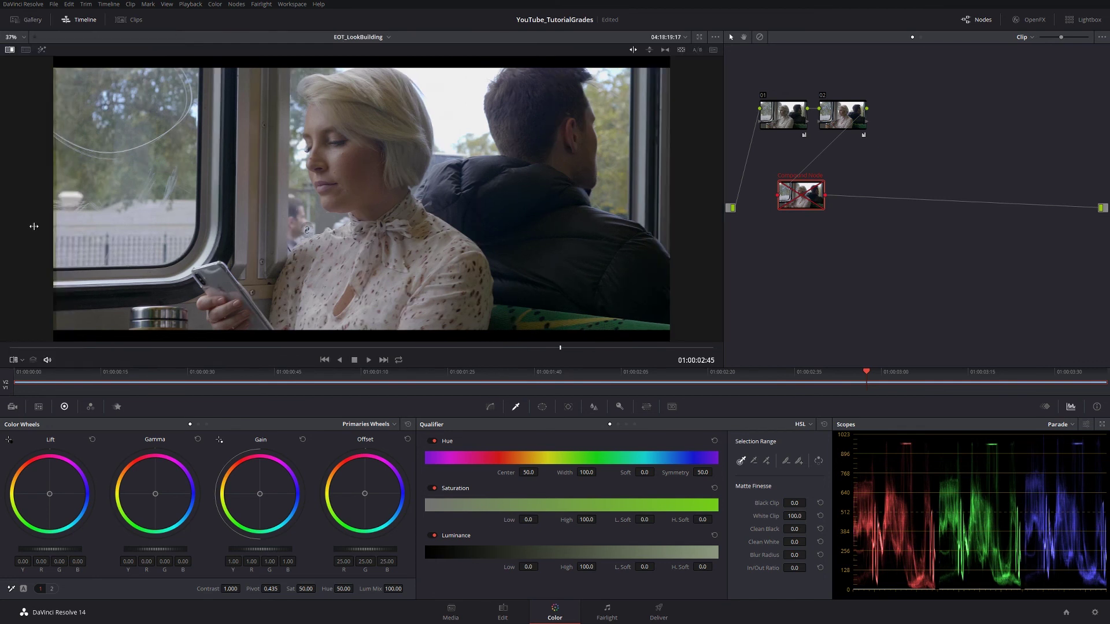
left_click_drag(34, 226, 751, 308)
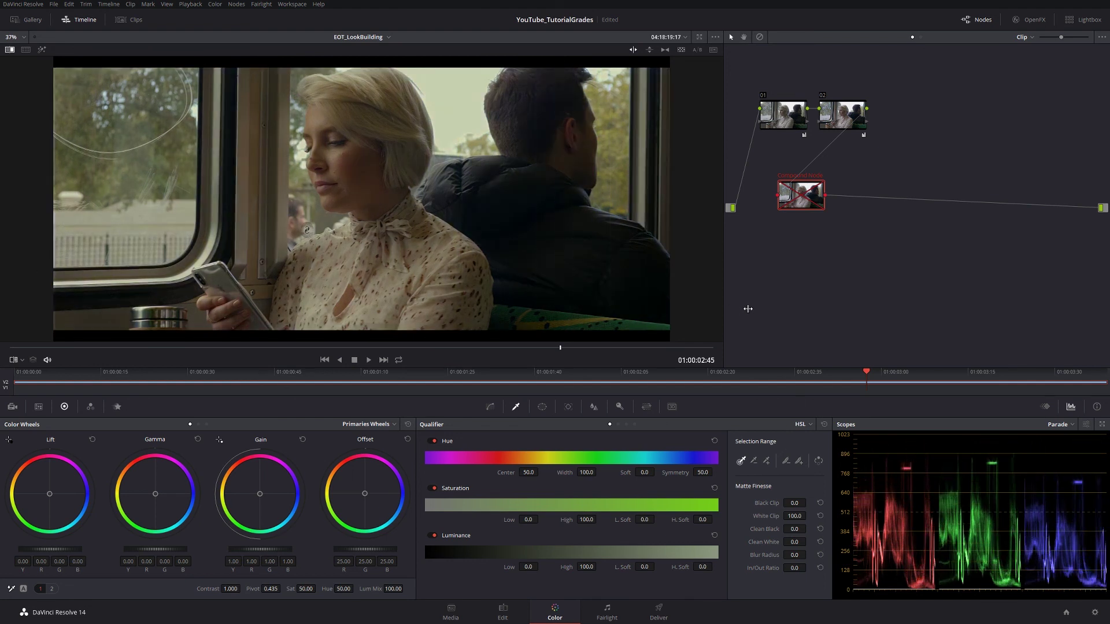
Sweep the wipe line across the viewer to compare the graded and ungraded tram shot.
mouse_move(649, 309)
left_mouse_down()
mouse_move(622, 295)
mouse_move(659, 297)
mouse_move(629, 306)
left_mouse_up()
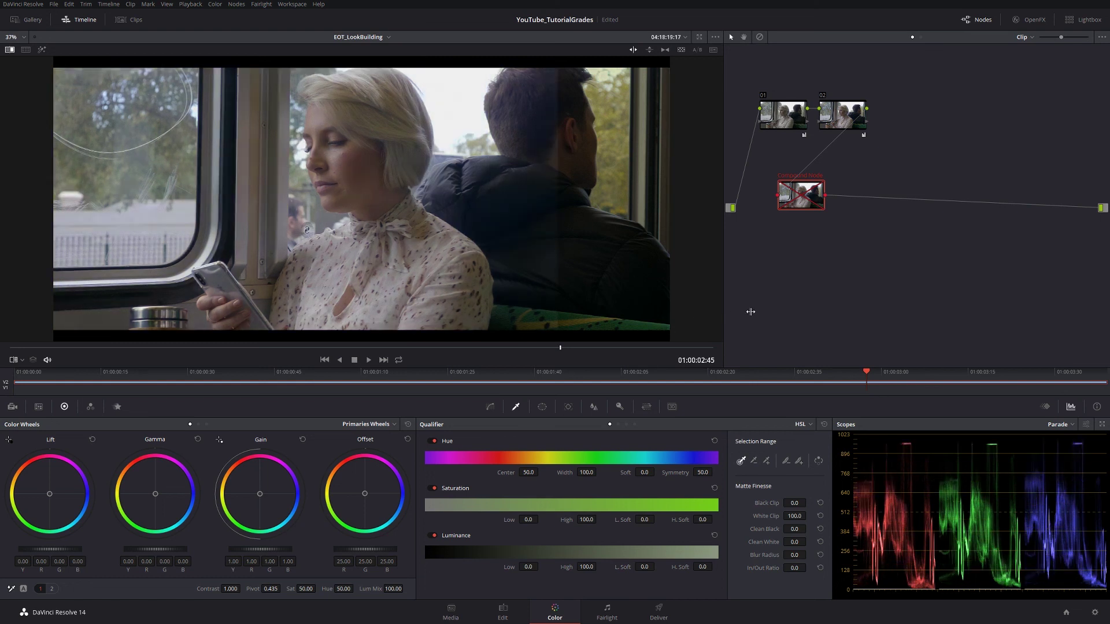
left_click_drag(751, 310, 258, 315)
left_click_drag(628, 327, 759, 285)
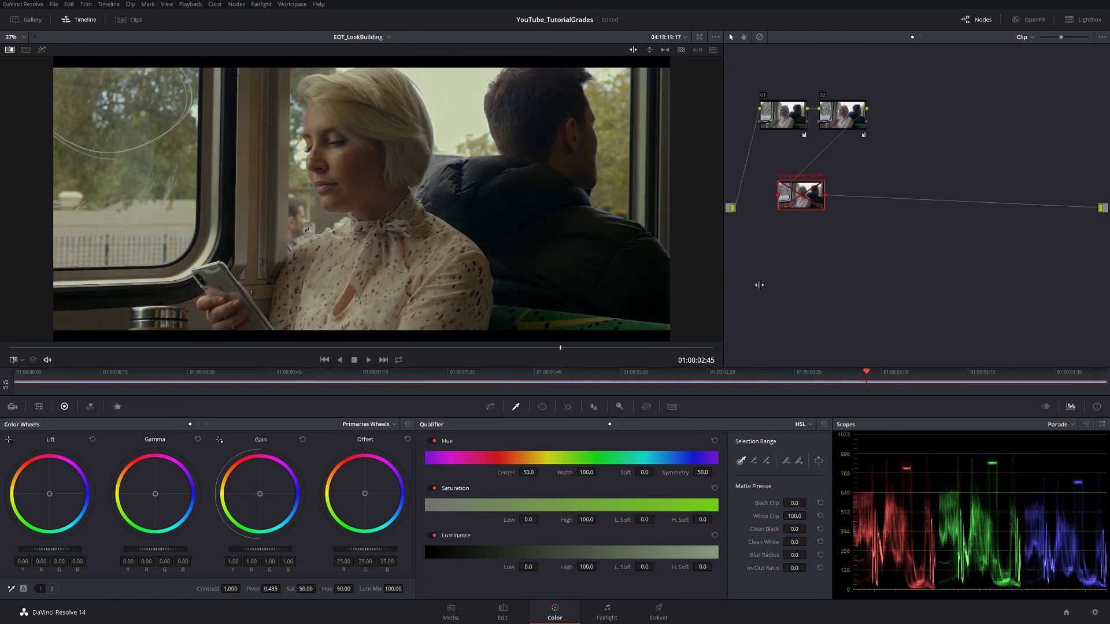